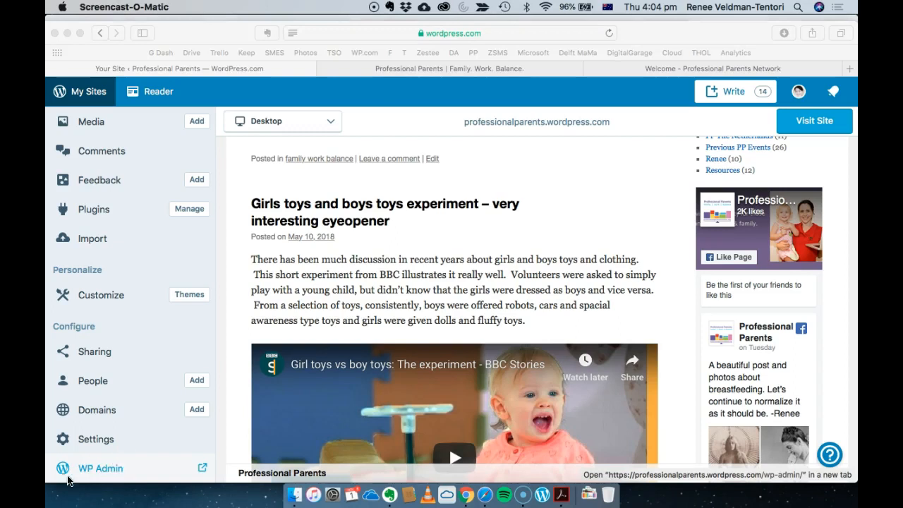
- Open the WP Admin dashboard of the Professional Parents site and look over its home page
click(61, 467)
click(413, 69)
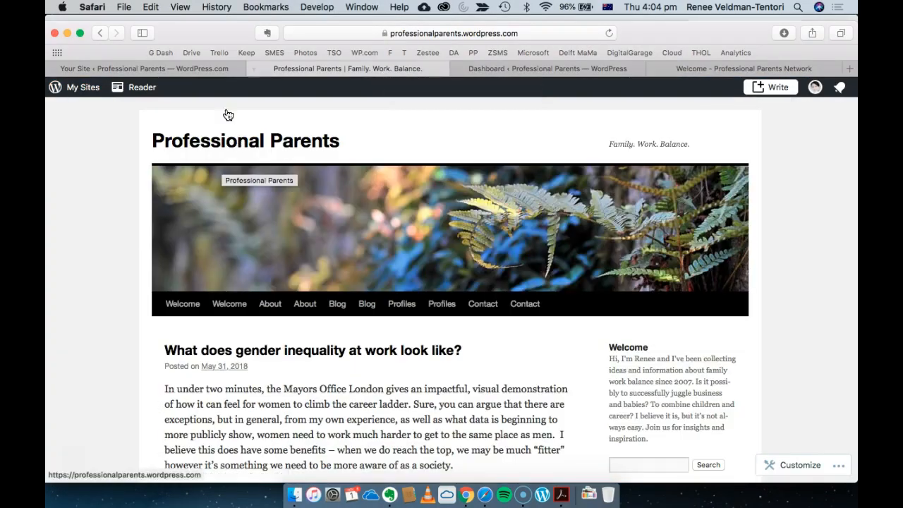
click(181, 70)
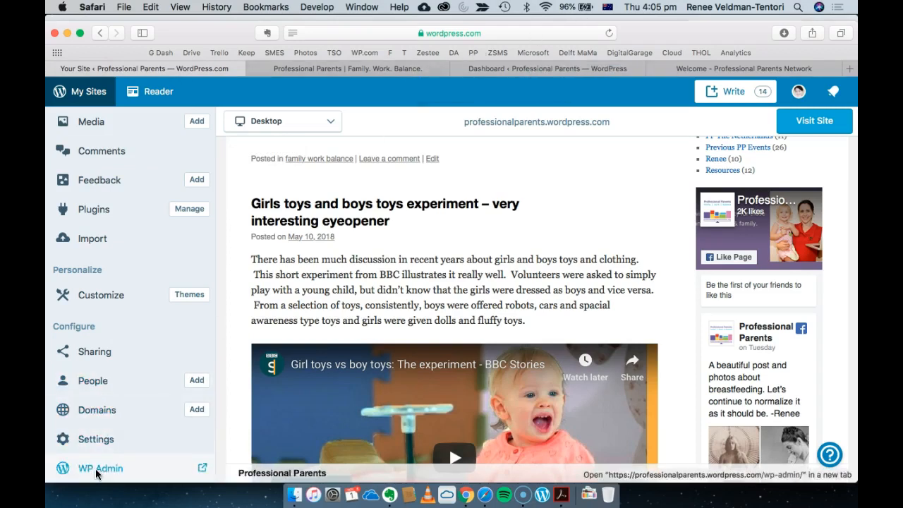
click(394, 68)
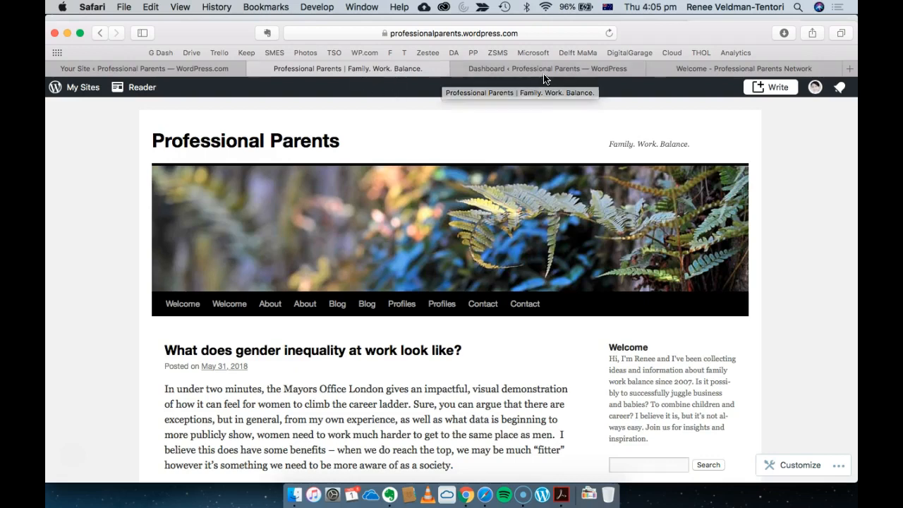
click(522, 69)
scroll(451, 308, down, 12)
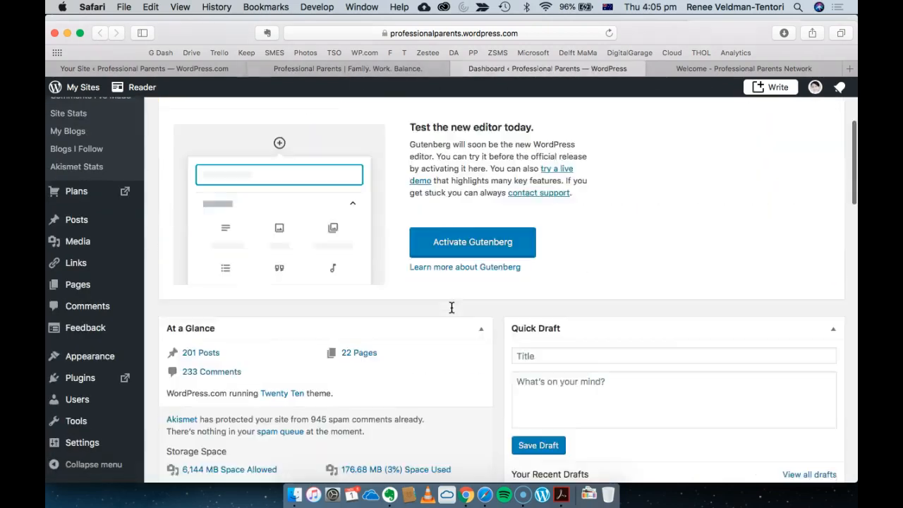
scroll(452, 308, up, 10)
scroll(451, 308, up, 3)
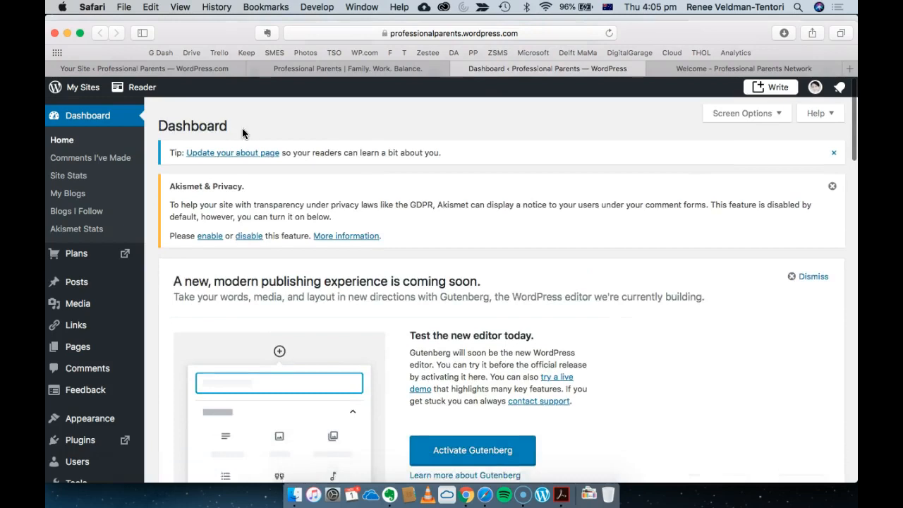
- Compare the WordPress.com site management options with the WP Admin dashboard's options and notices
click(203, 73)
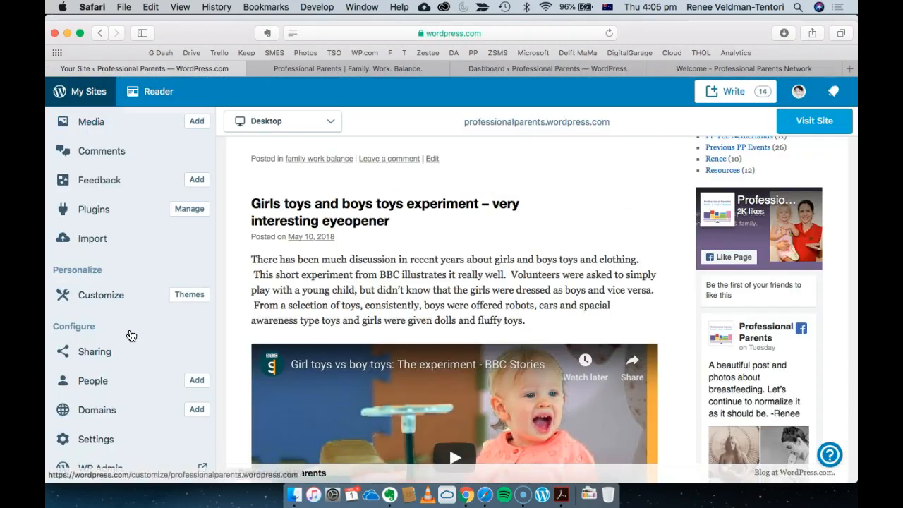
scroll(130, 331, up, 5)
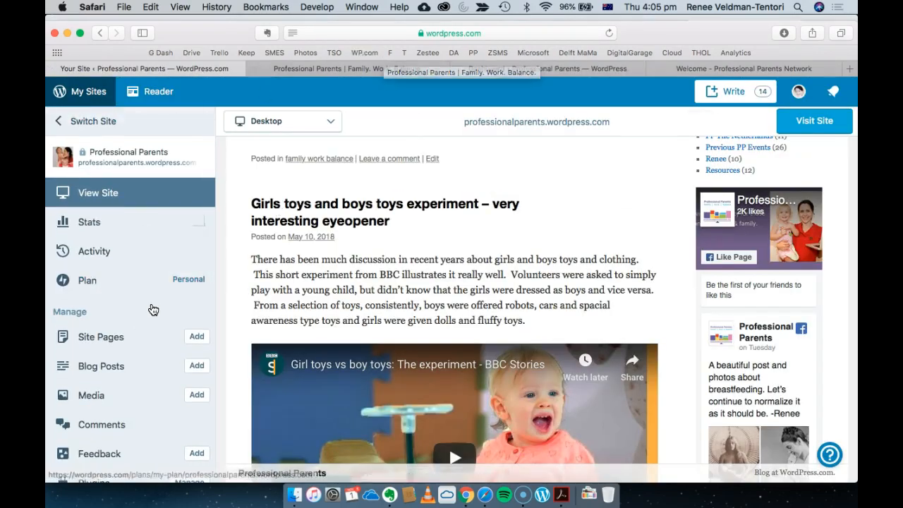
click(552, 63)
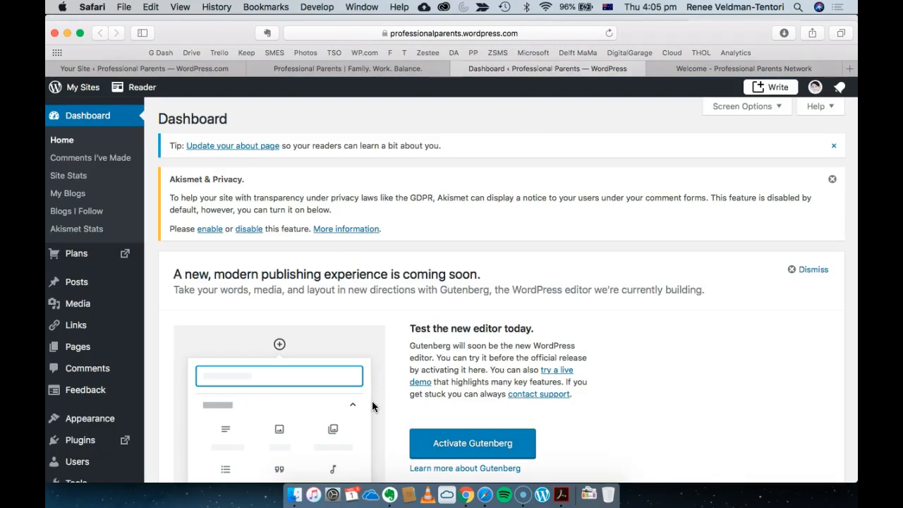
scroll(372, 401, down, 3)
scroll(372, 407, up, 2)
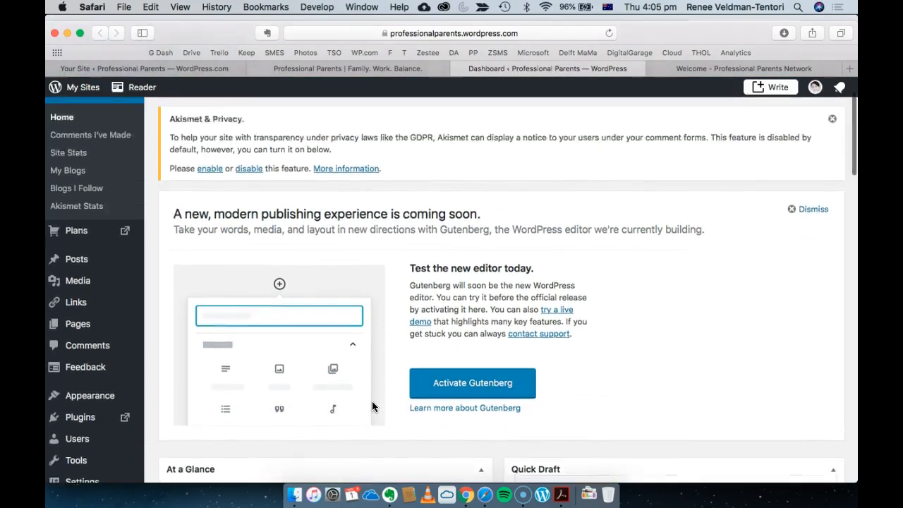
scroll(373, 407, down, 1)
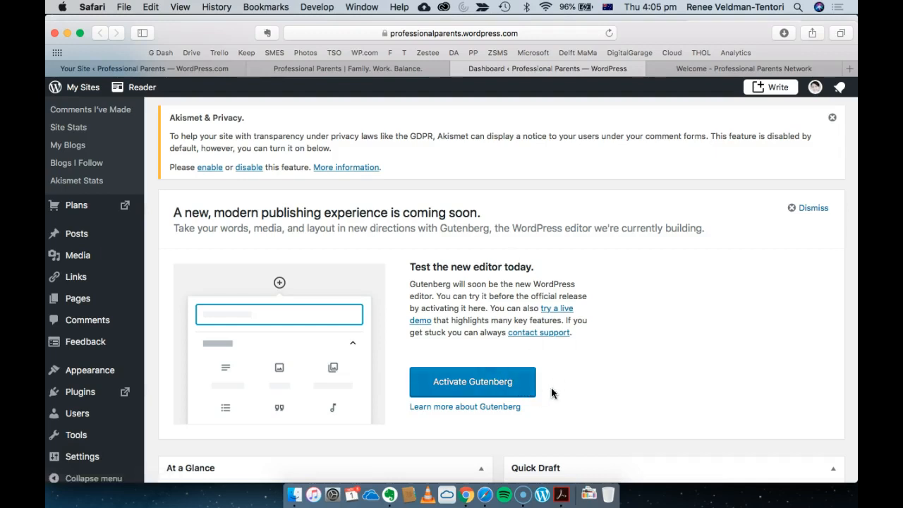
scroll(579, 308, down, 1)
- View the list of all posts, followed by the list of all pages, in WP Admin
mouse_move(81, 299)
mouse_move(102, 238)
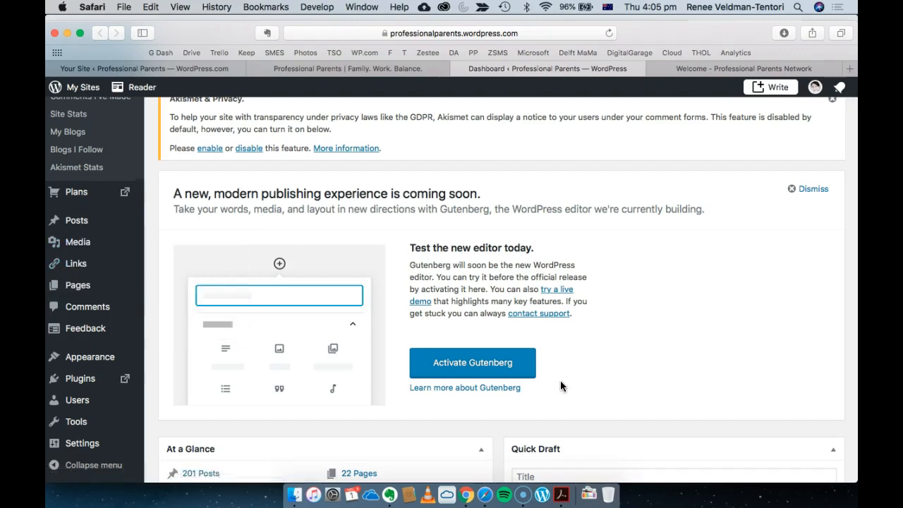
scroll(513, 364, up, 2)
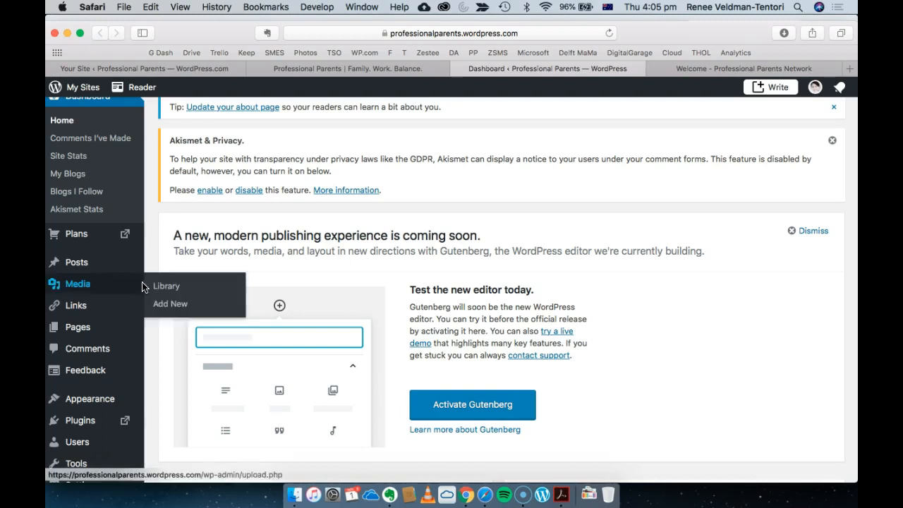
mouse_move(104, 271)
scroll(104, 270, up, 1)
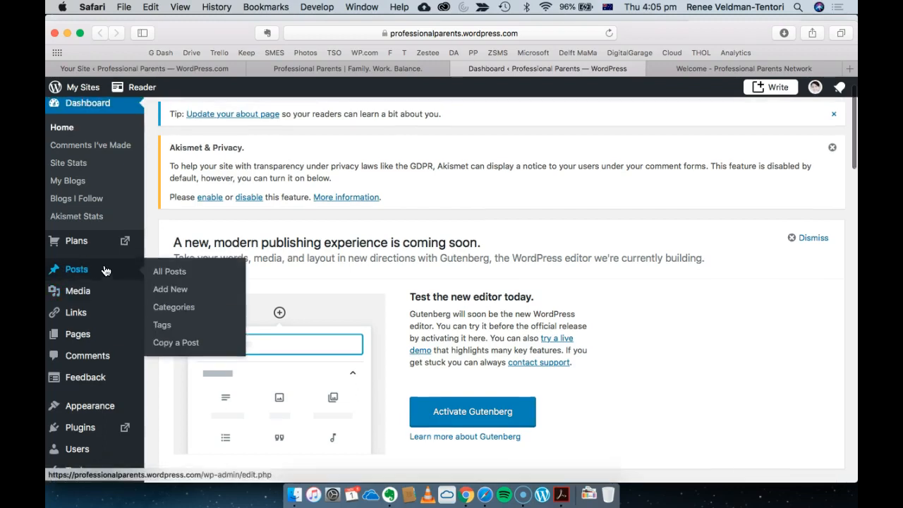
mouse_move(96, 341)
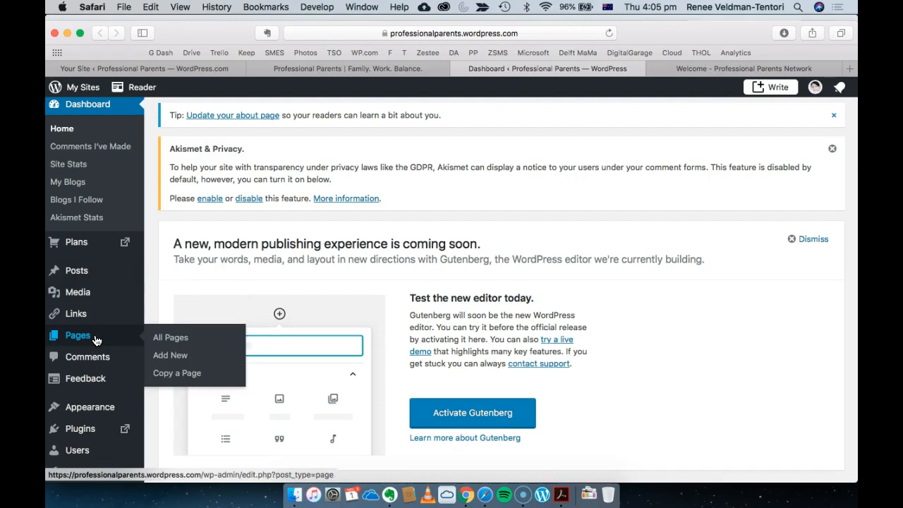
click(111, 276)
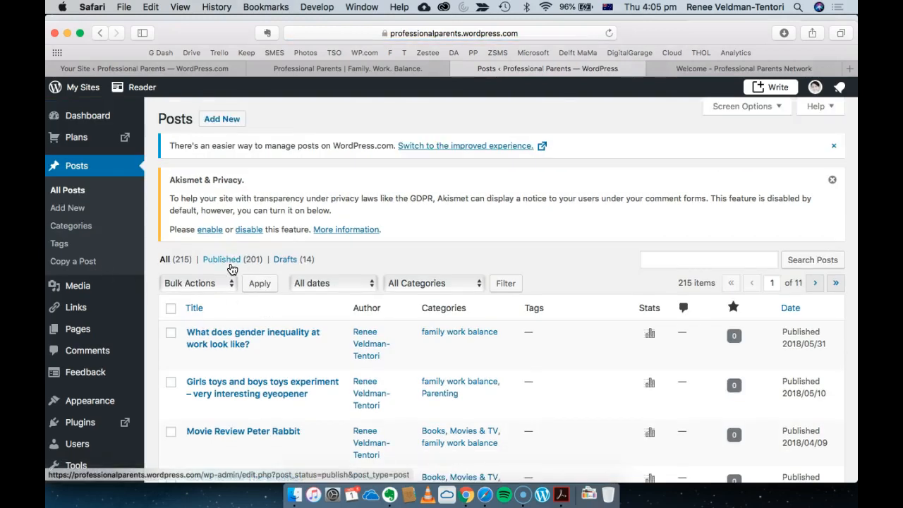
click(99, 330)
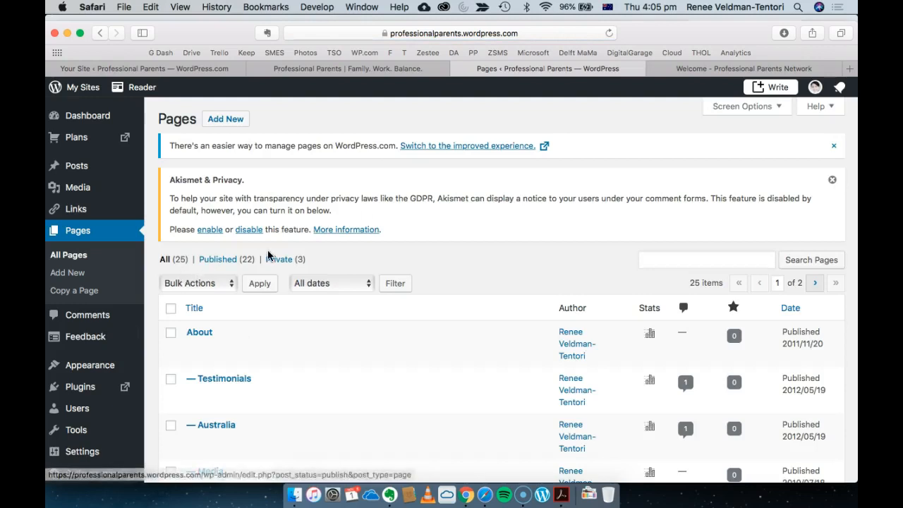
- Look through the welcome page of the professionalparentsnetwork.org site, from its banner to the footer
click(681, 68)
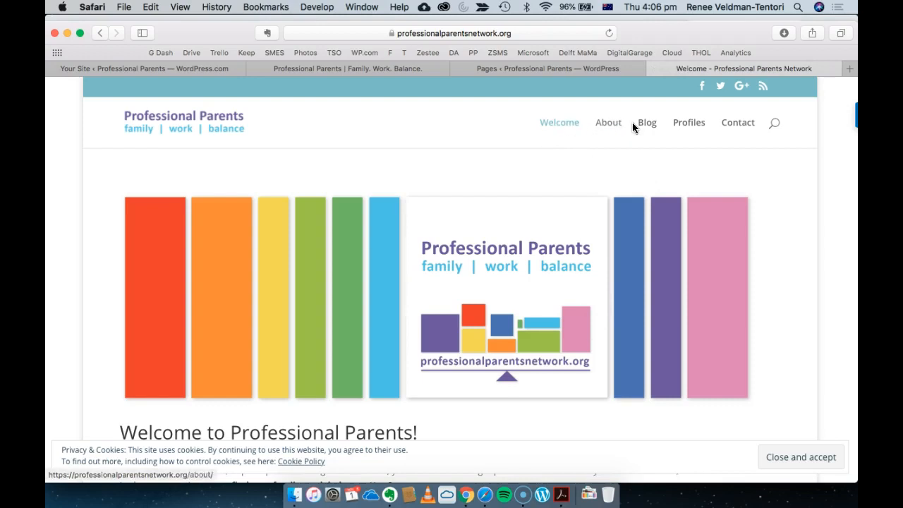
scroll(649, 268, down, 10)
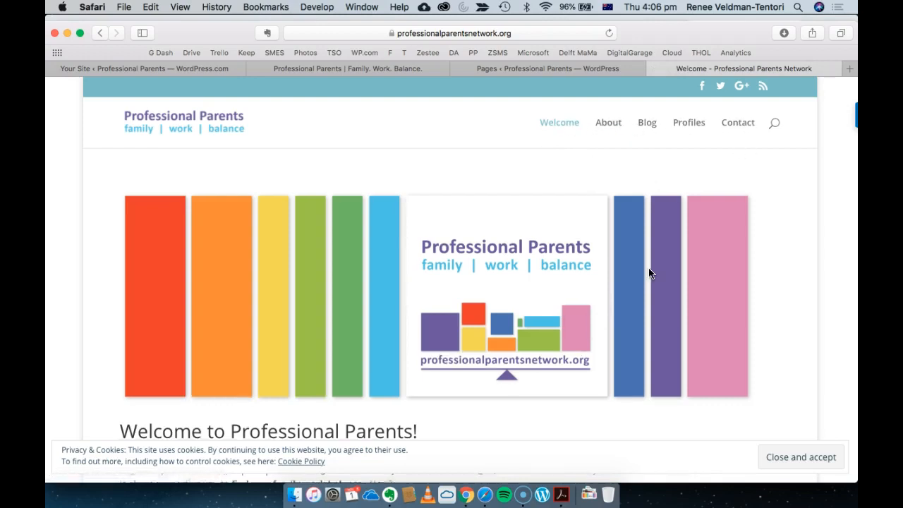
scroll(649, 267, down, 4)
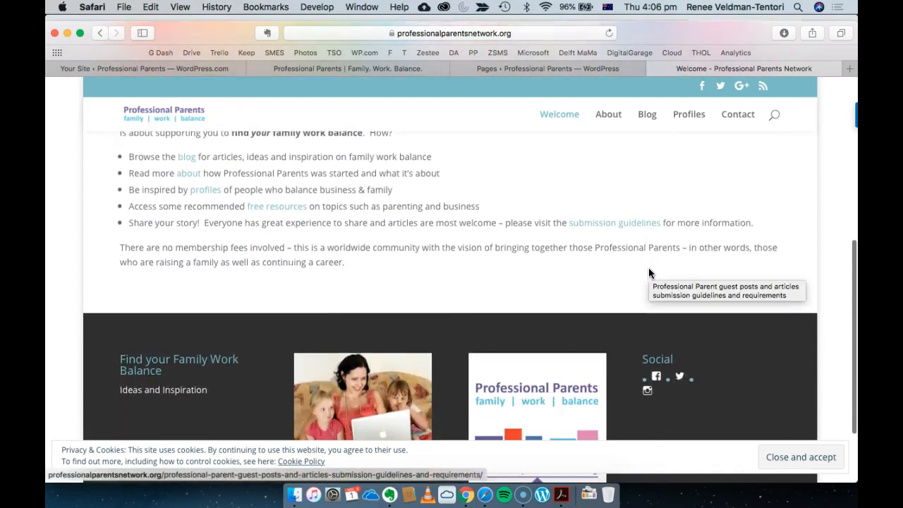
scroll(649, 275, up, 7)
scroll(649, 277, up, 2)
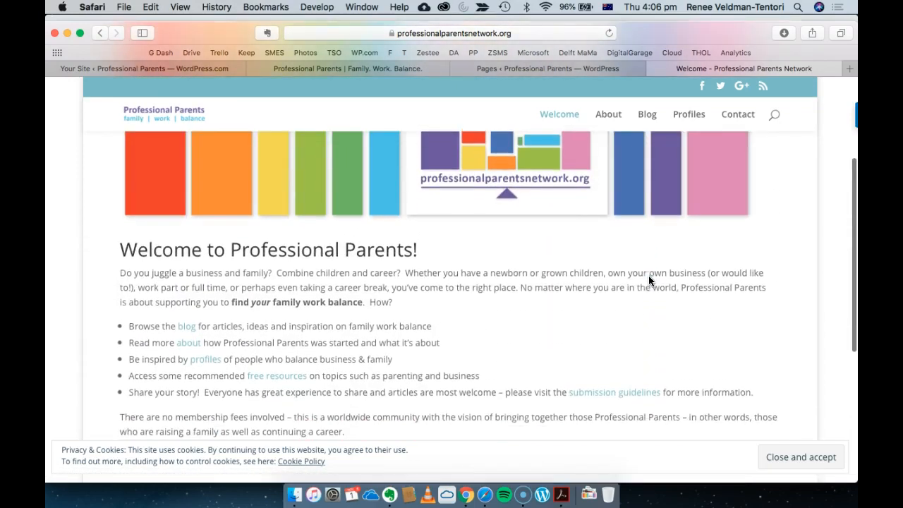
scroll(593, 404, down, 1)
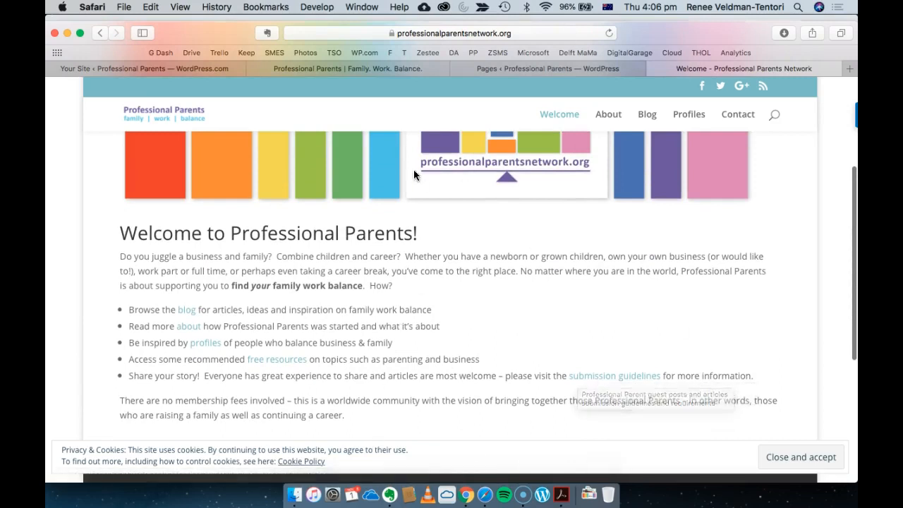
- Examine the header, navigation and latest post on the live professionalparents.wordpress.com site
click(399, 70)
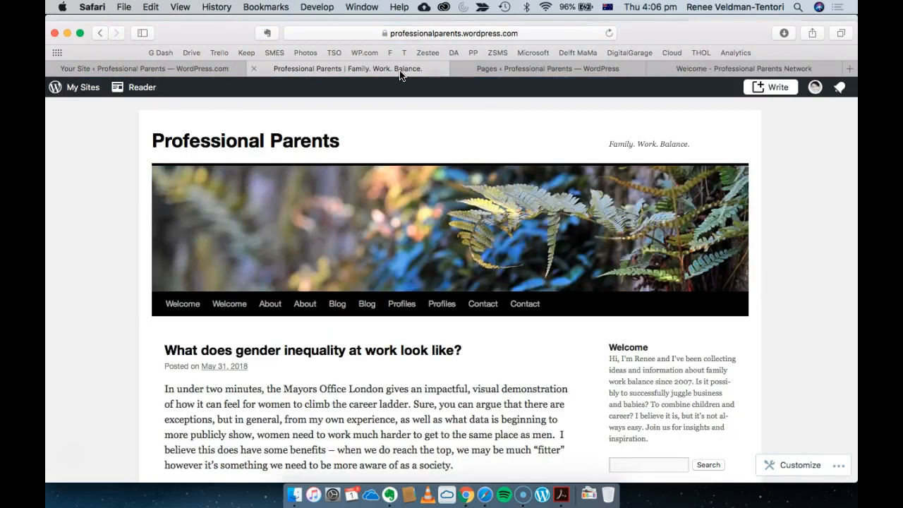
scroll(371, 339, down, 3)
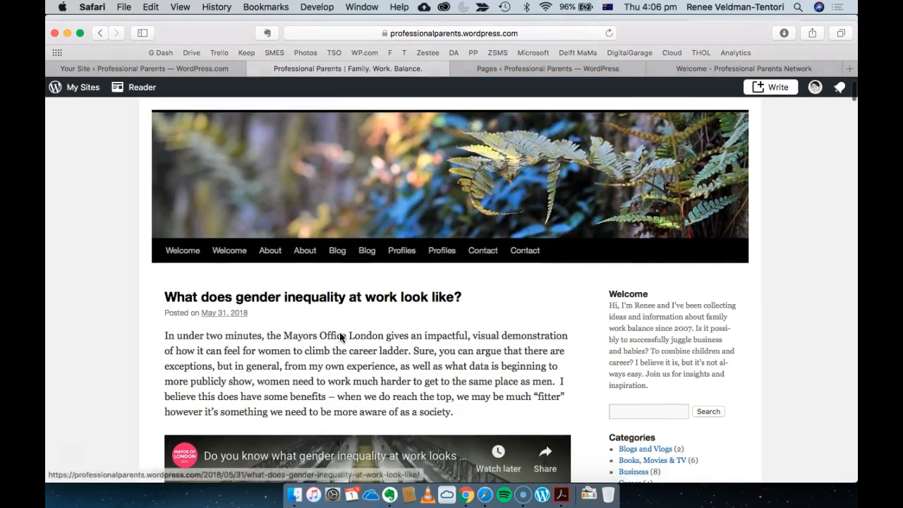
scroll(340, 337, down, 3)
scroll(302, 210, up, 5)
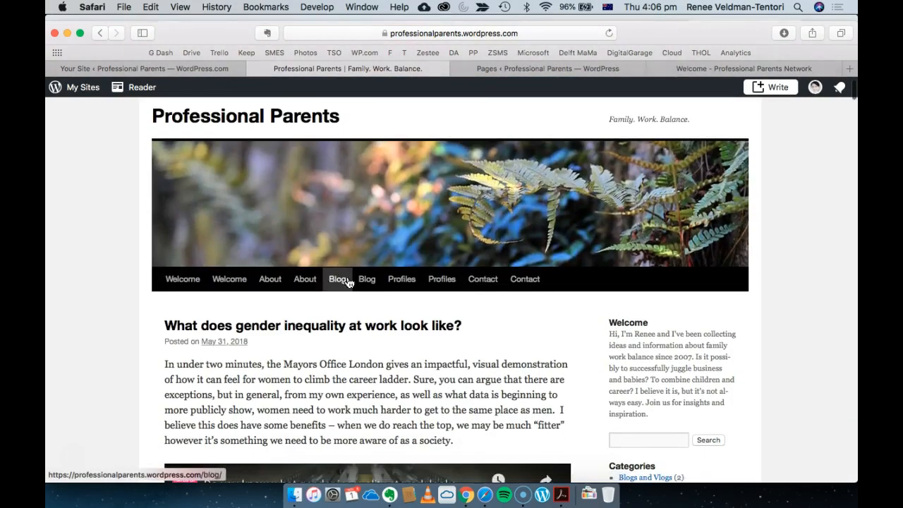
scroll(349, 409, down, 5)
scroll(356, 422, up, 5)
scroll(392, 379, down, 3)
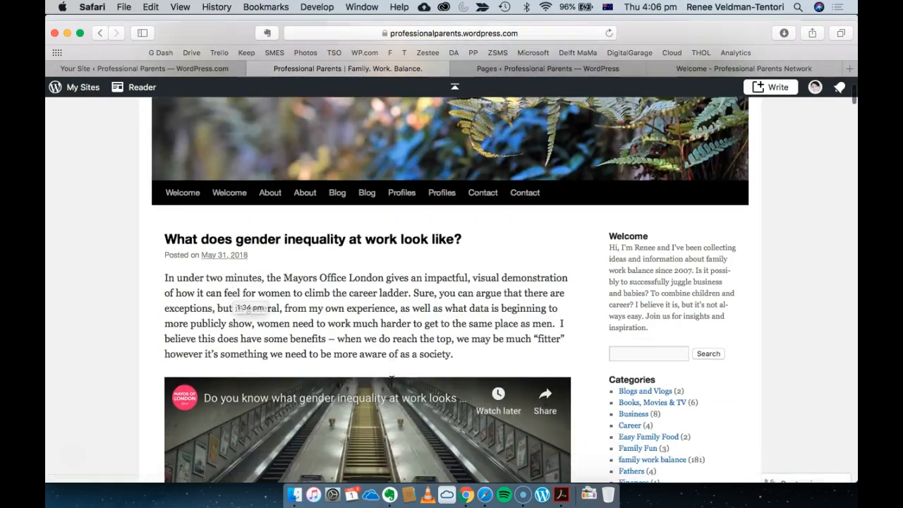
scroll(392, 380, up, 3)
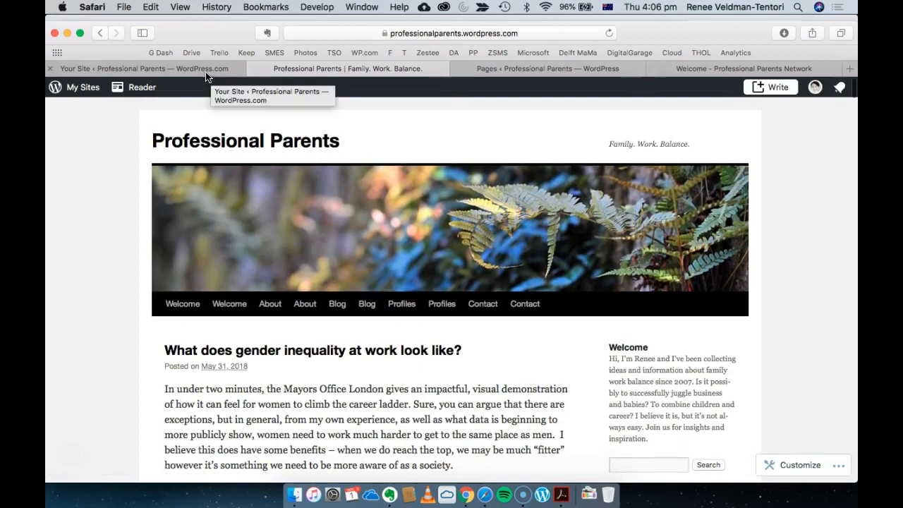
- Compare the WordPress.com site management page with the public Professional Parents blog
click(205, 71)
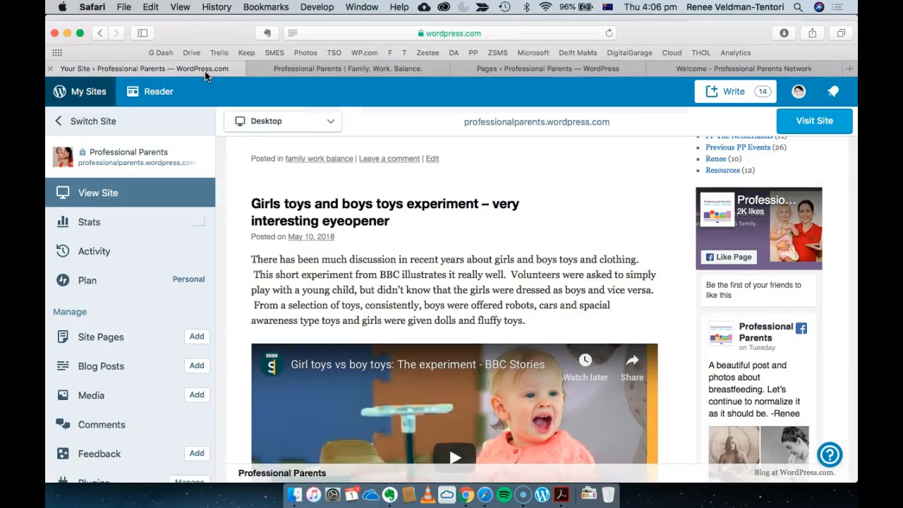
click(386, 68)
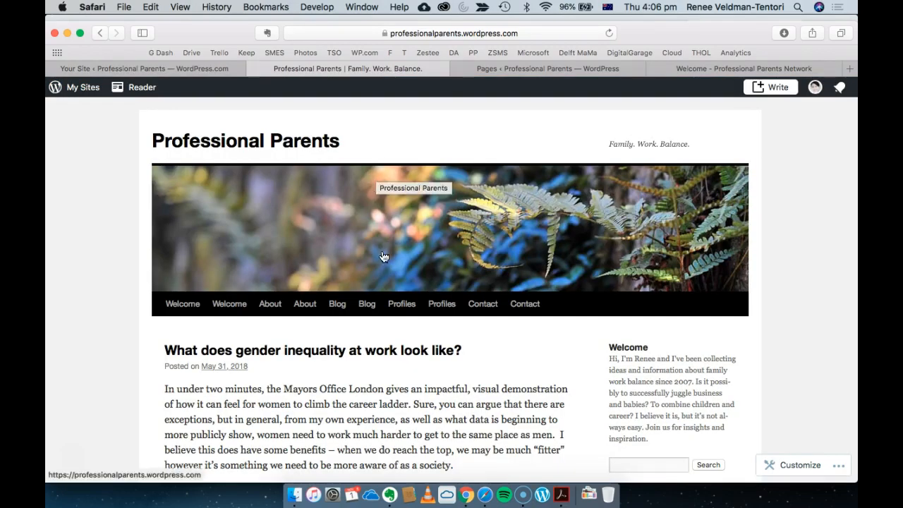
click(230, 70)
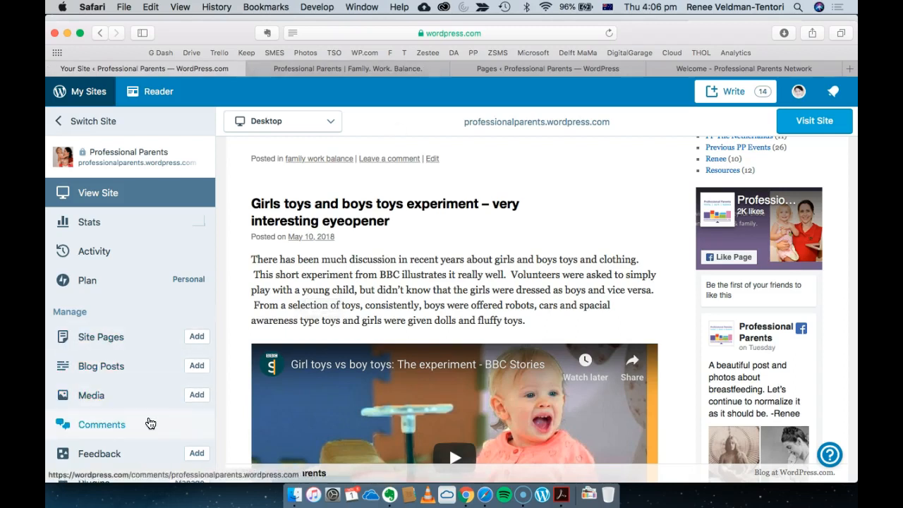
click(422, 69)
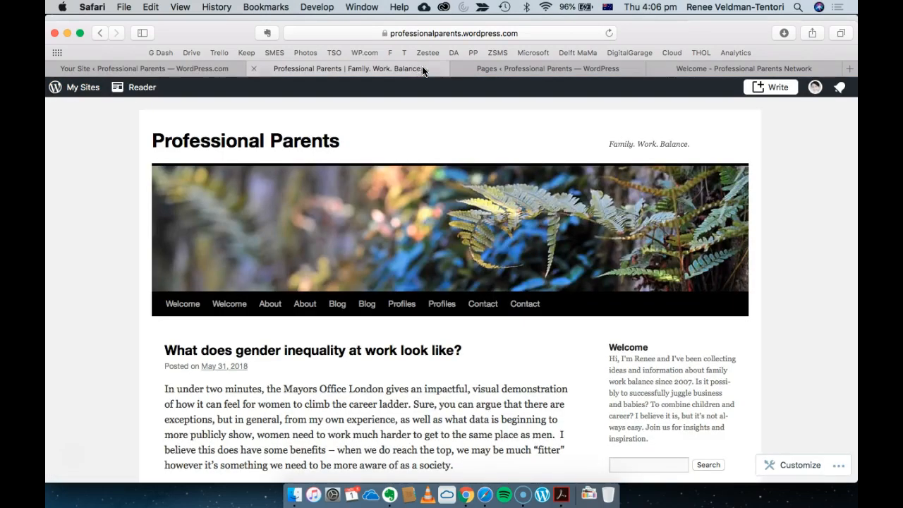
- Open the Themes page in WP Admin and browse through the trending themes
click(497, 69)
mouse_move(94, 410)
scroll(94, 410, down, 1)
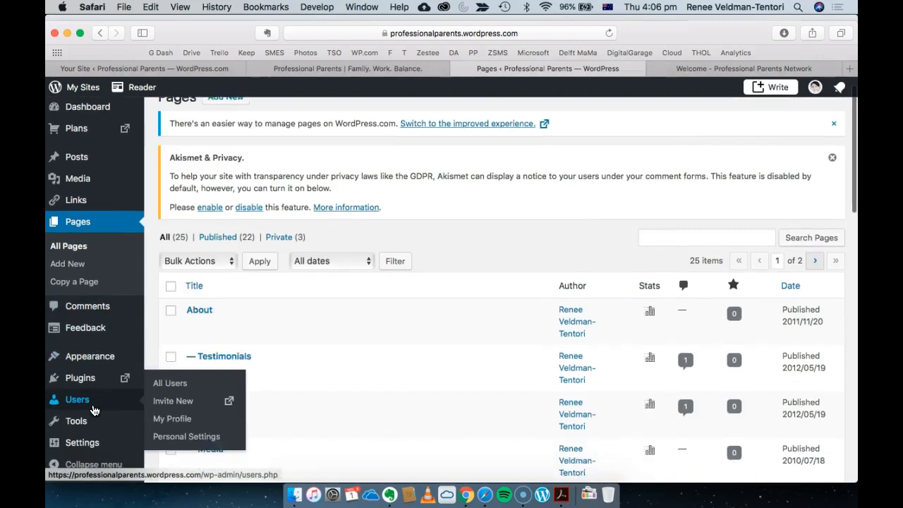
scroll(94, 410, down, 2)
mouse_move(100, 369)
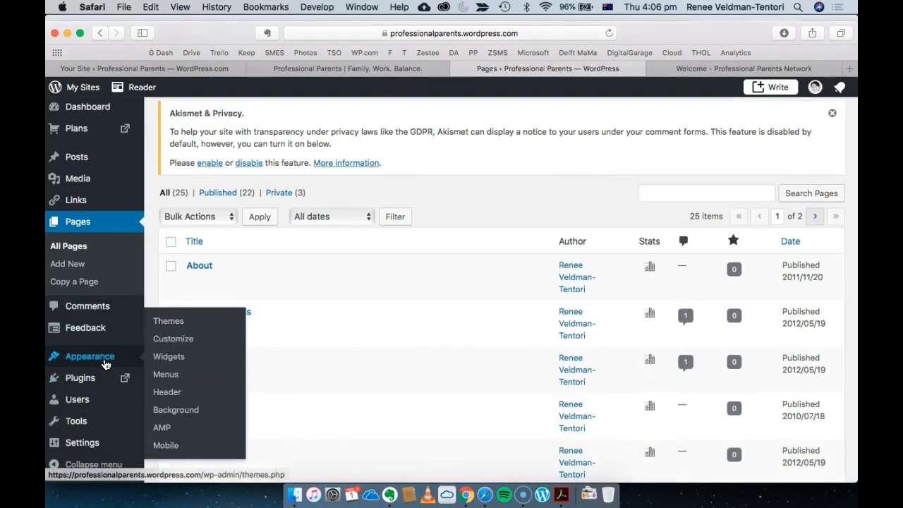
click(169, 330)
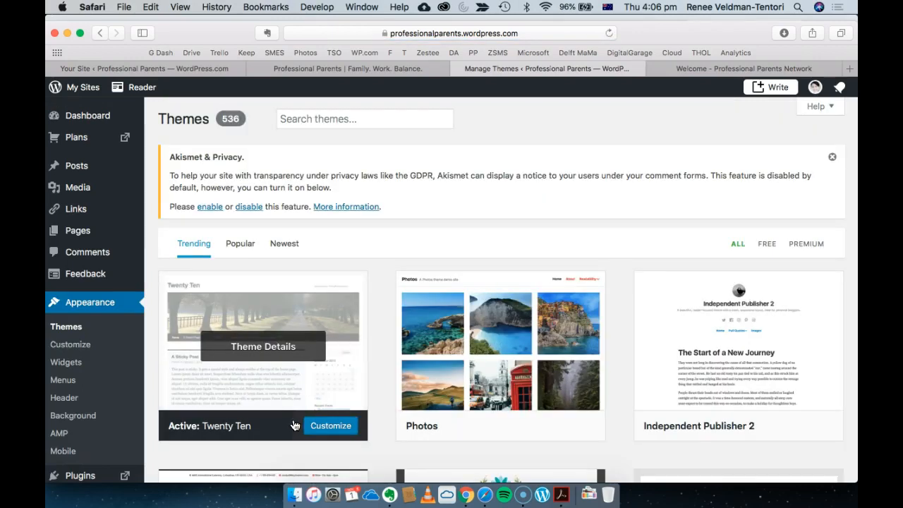
scroll(295, 425, down, 2)
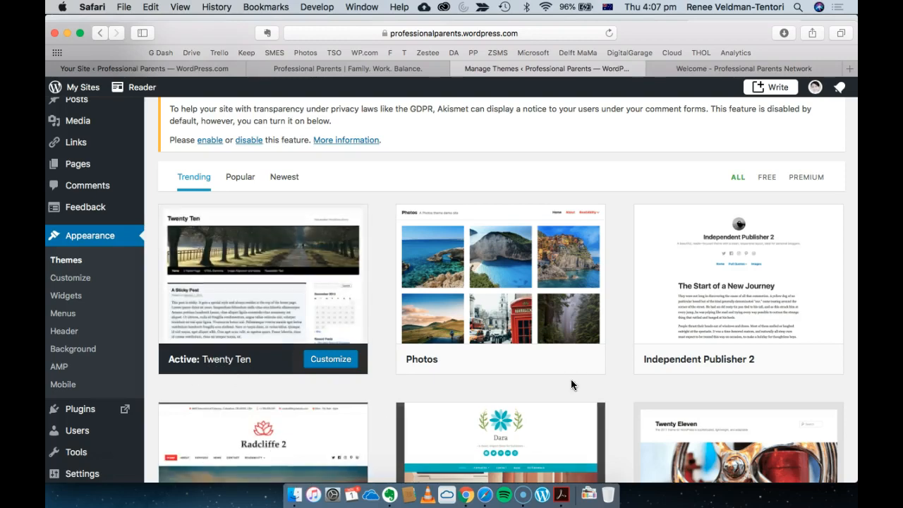
scroll(571, 380, down, 20)
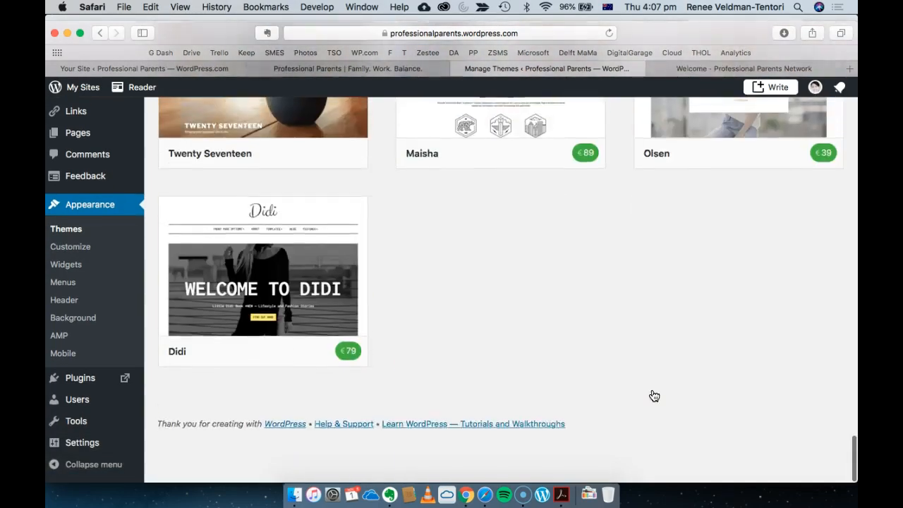
- Compare the WordPress.com Themes page with the welcome page of the professionalparentsnetwork.org site
scroll(654, 396, up, 20)
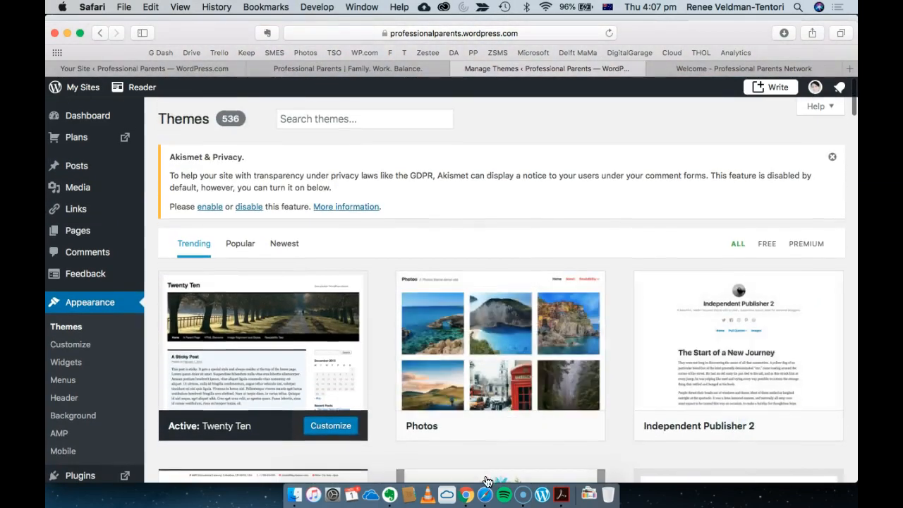
scroll(540, 417, down, 5)
scroll(540, 417, up, 5)
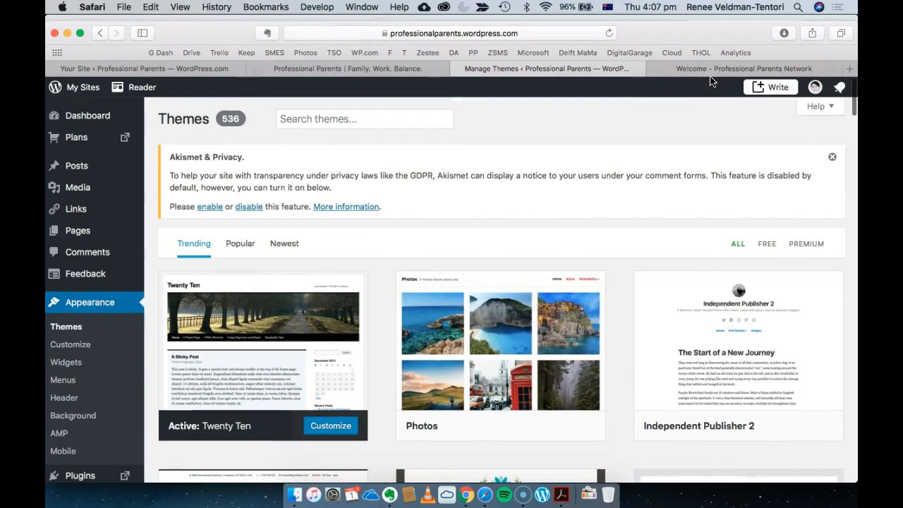
click(721, 70)
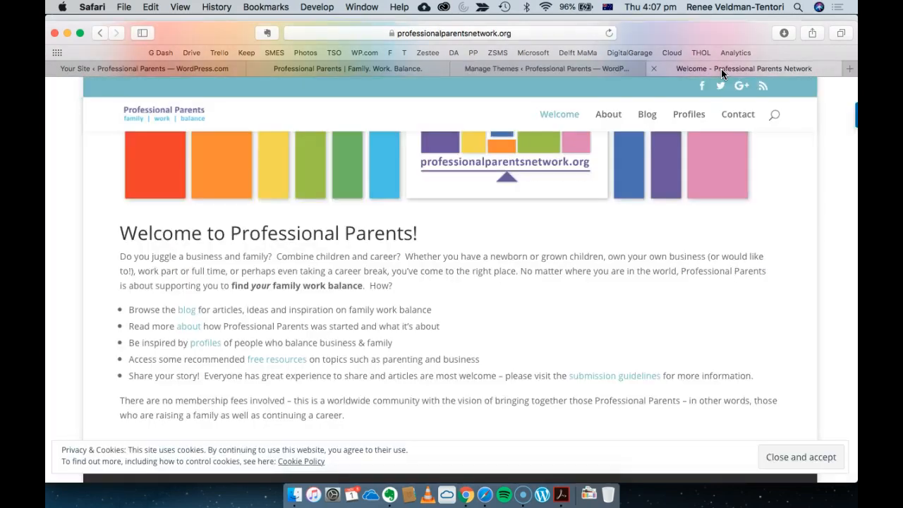
click(601, 69)
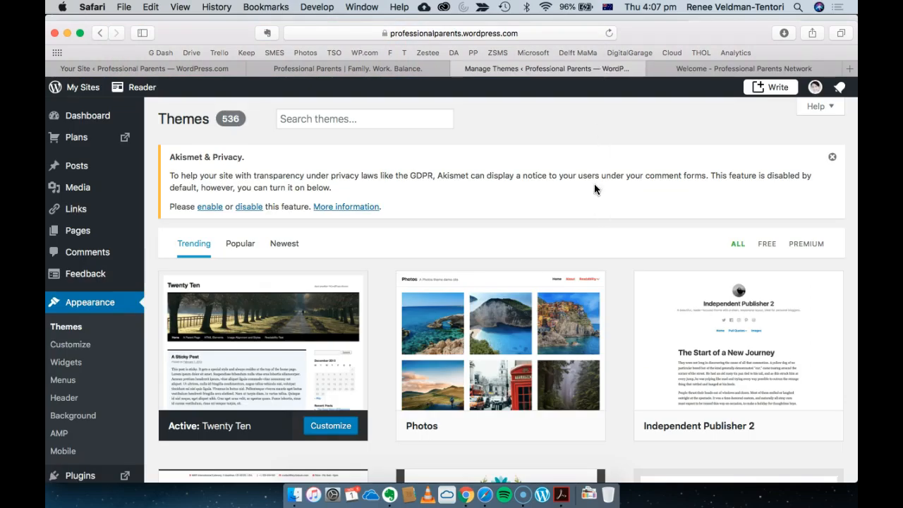
click(707, 68)
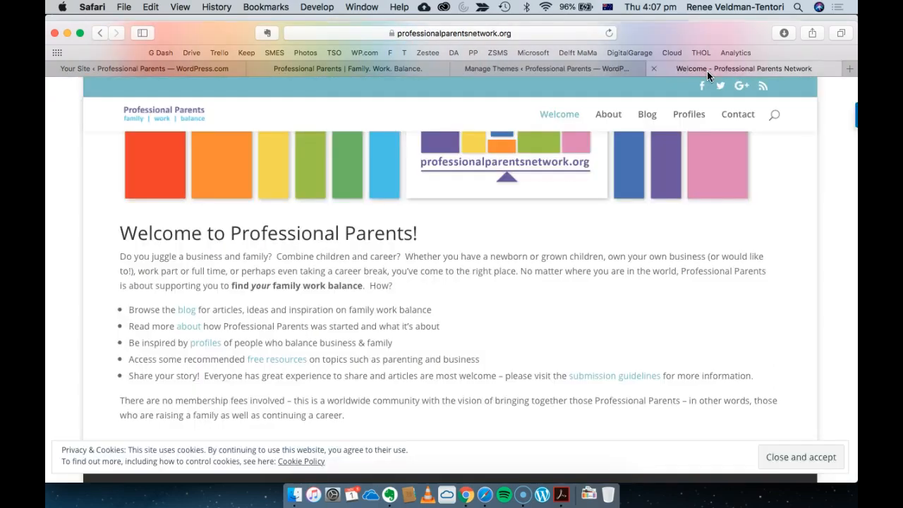
click(594, 69)
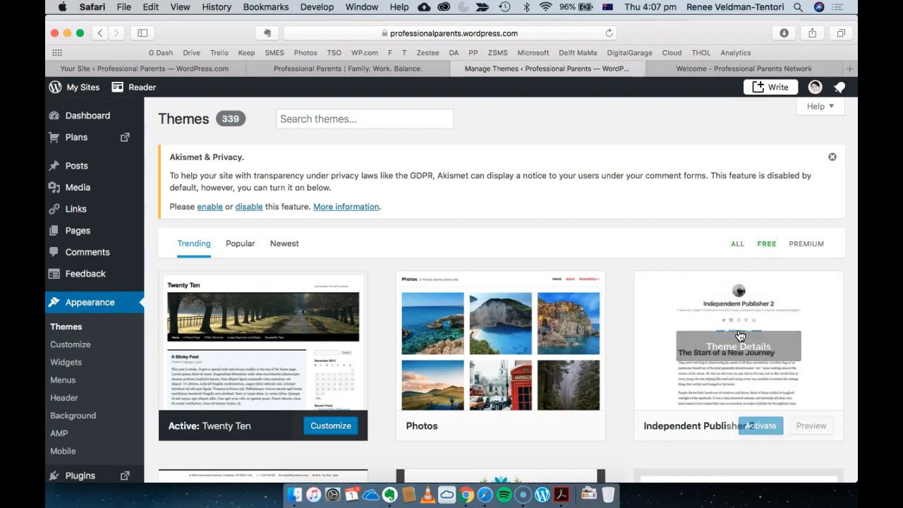
- Filter the trending themes to the free ones and browse their designs for a suitable layout
scroll(740, 335, down, 10)
scroll(739, 335, down, 20)
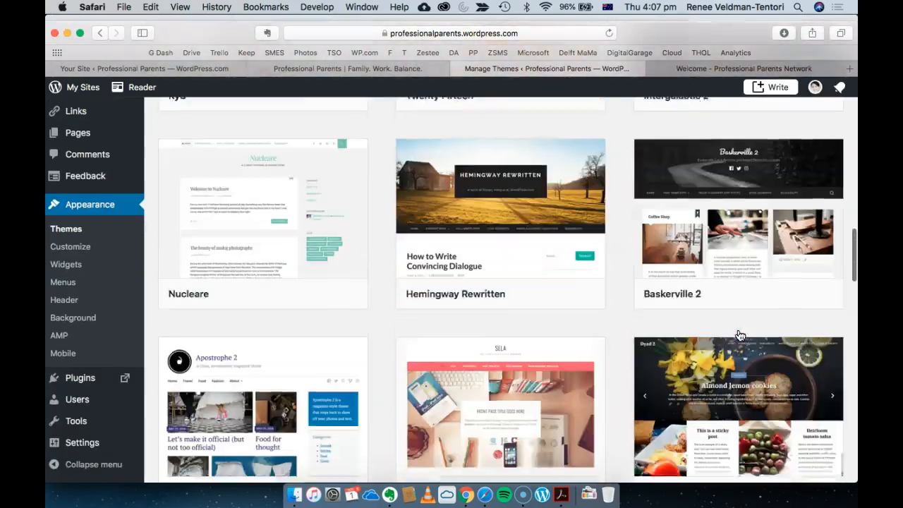
scroll(739, 335, down, 3)
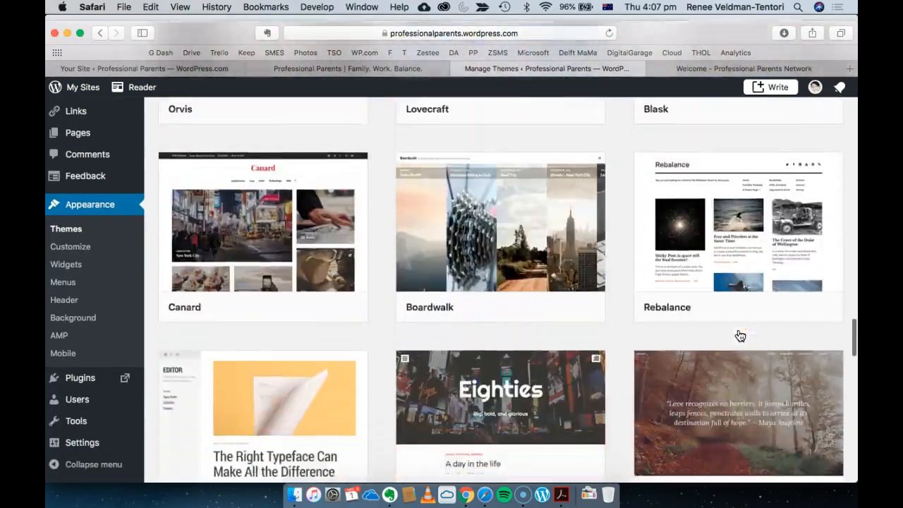
scroll(739, 335, up, 20)
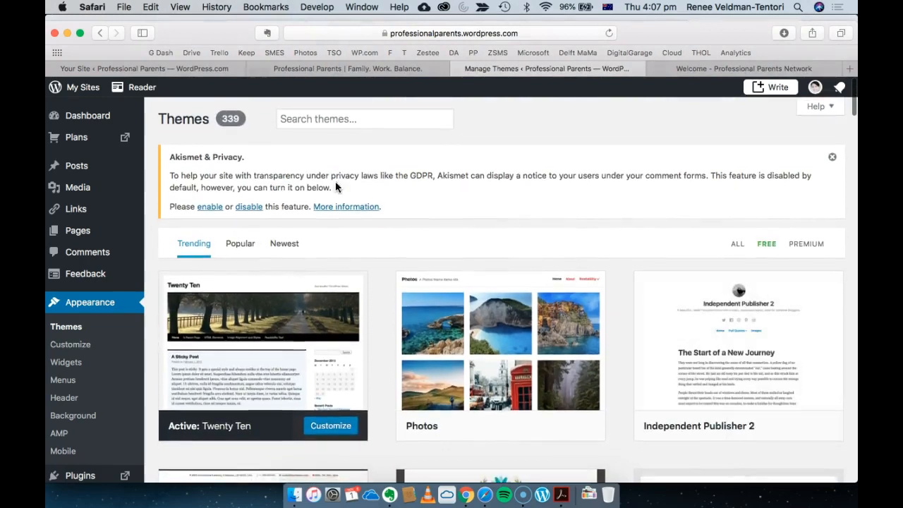
mouse_move(512, 318)
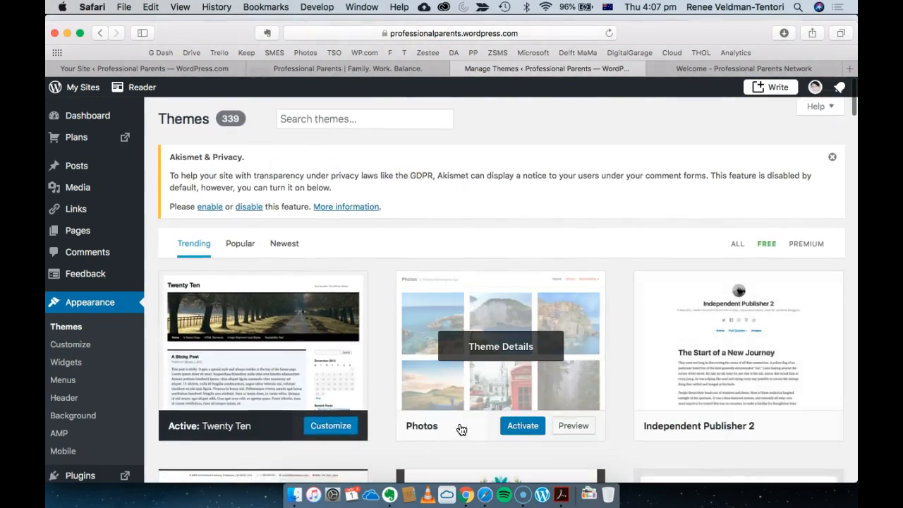
scroll(461, 429, down, 5)
scroll(590, 367, down, 5)
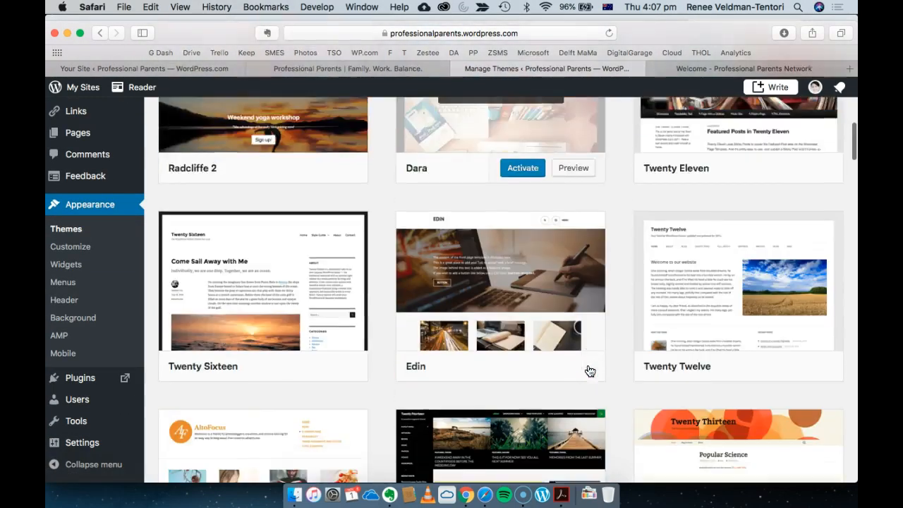
scroll(590, 371, down, 2)
mouse_move(583, 422)
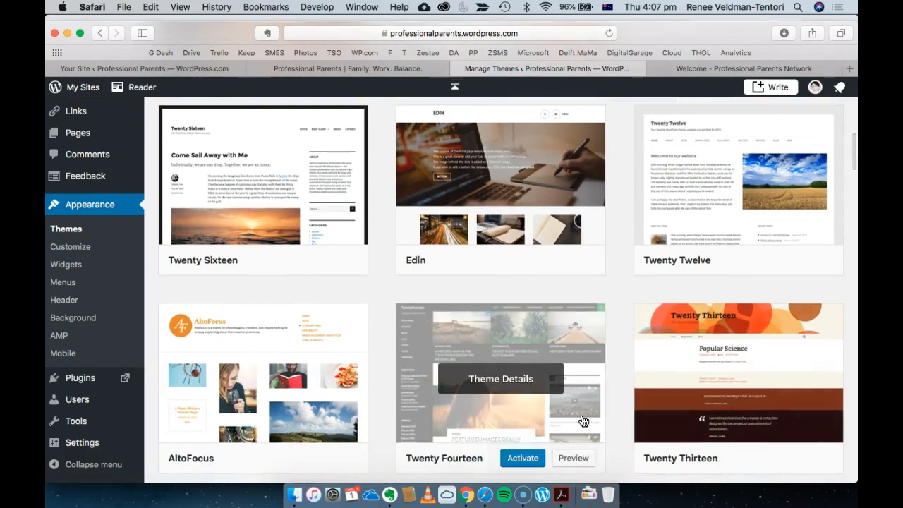
scroll(583, 421, down, 7)
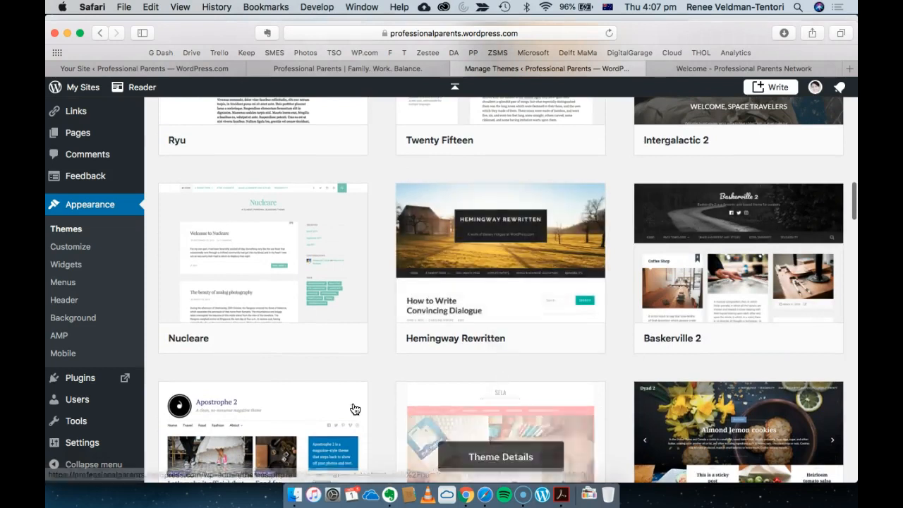
scroll(346, 409, down, 2)
scroll(336, 408, down, 2)
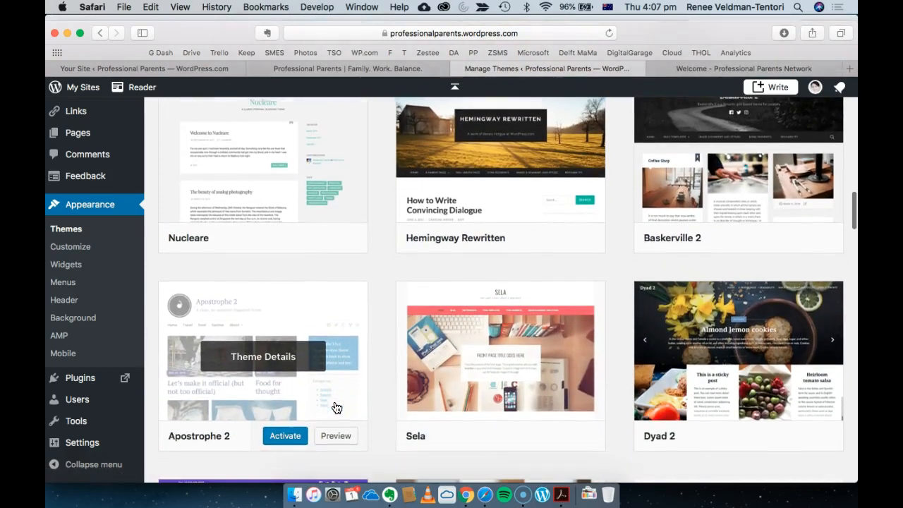
scroll(437, 402, down, 3)
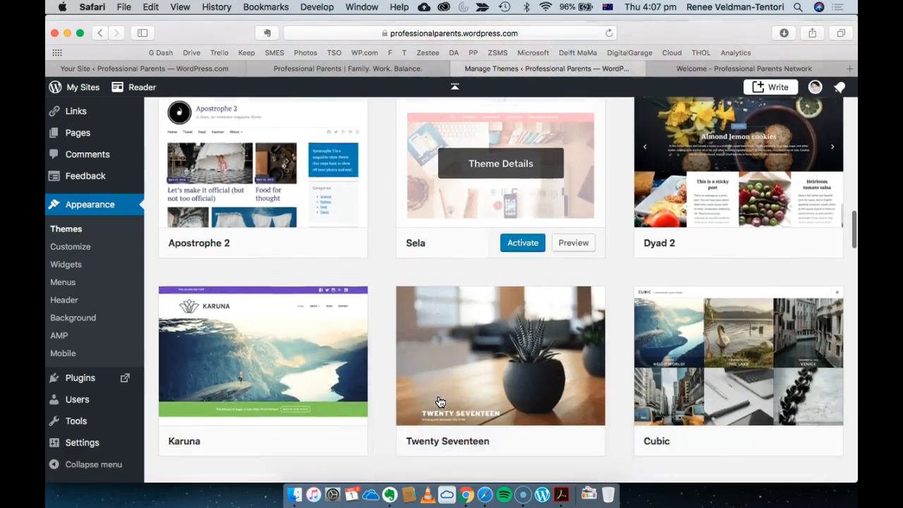
scroll(443, 413, down, 4)
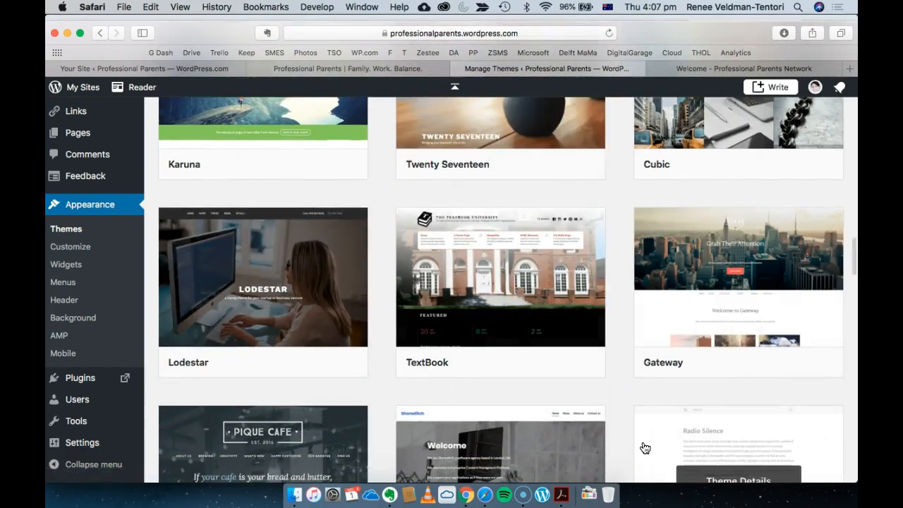
scroll(645, 448, down, 2)
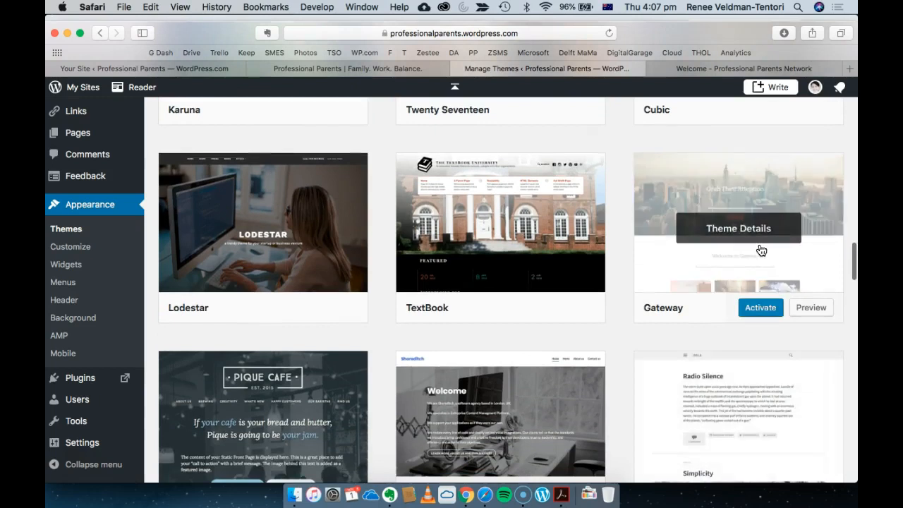
scroll(680, 373, down, 8)
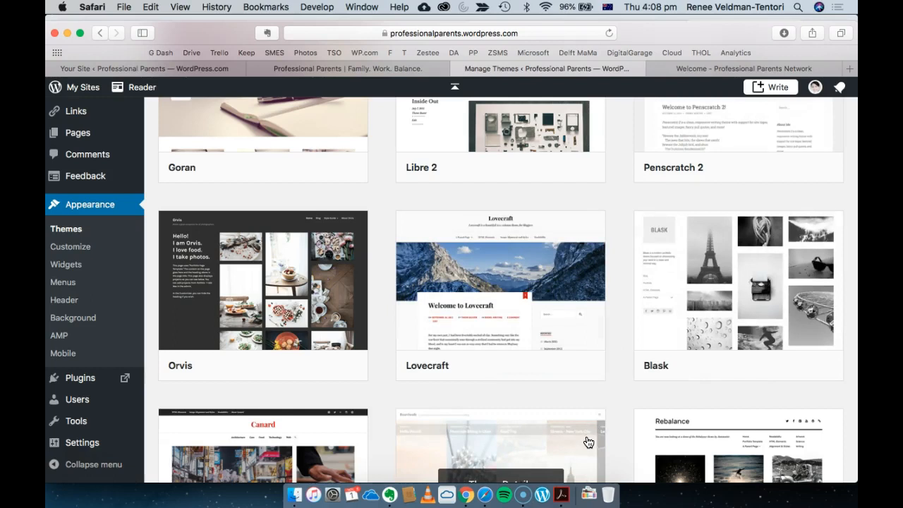
- Activate the free Lovecraft theme for the site and dismiss its thank-you dialog
scroll(569, 313, down, 1)
click(522, 358)
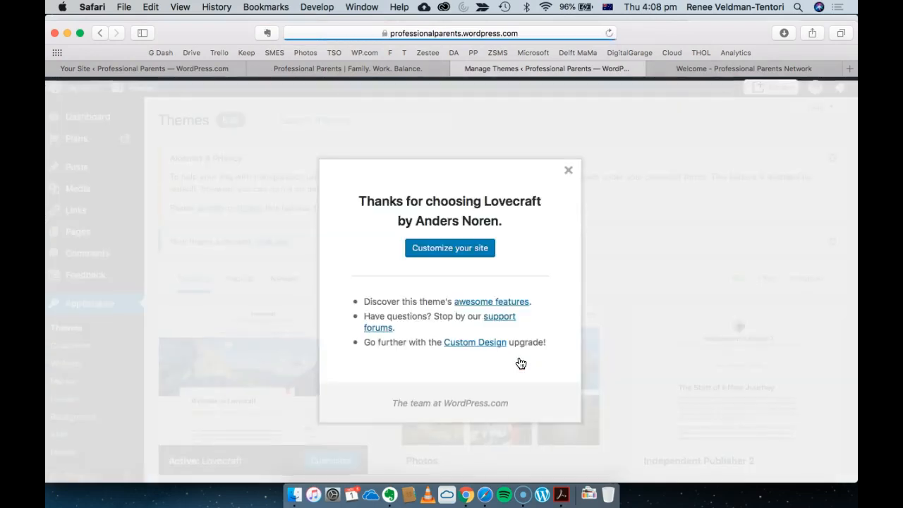
click(569, 172)
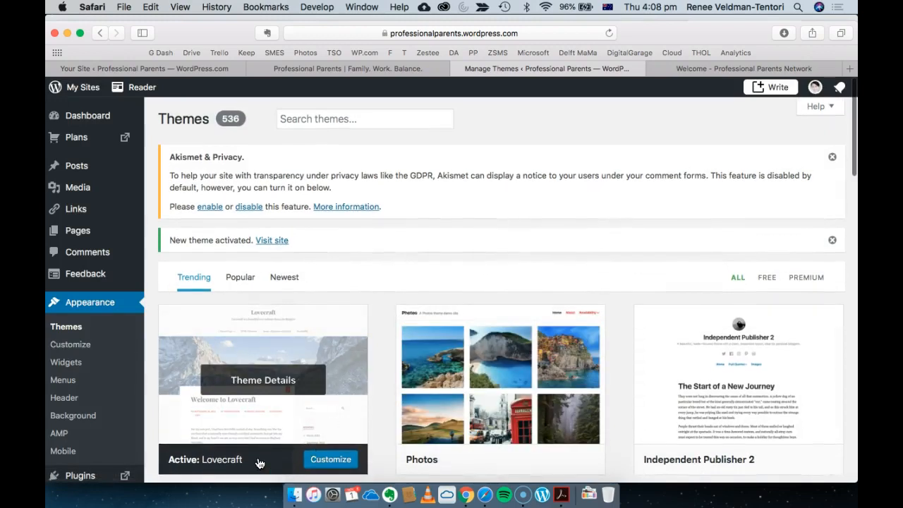
- Reload the public Professional Parents blog and look through its home page in the Lovecraft theme
click(399, 71)
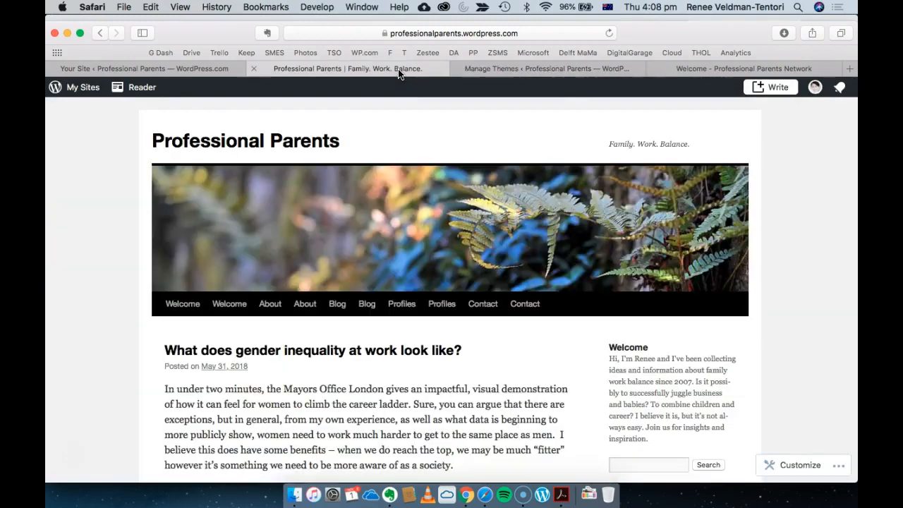
click(609, 33)
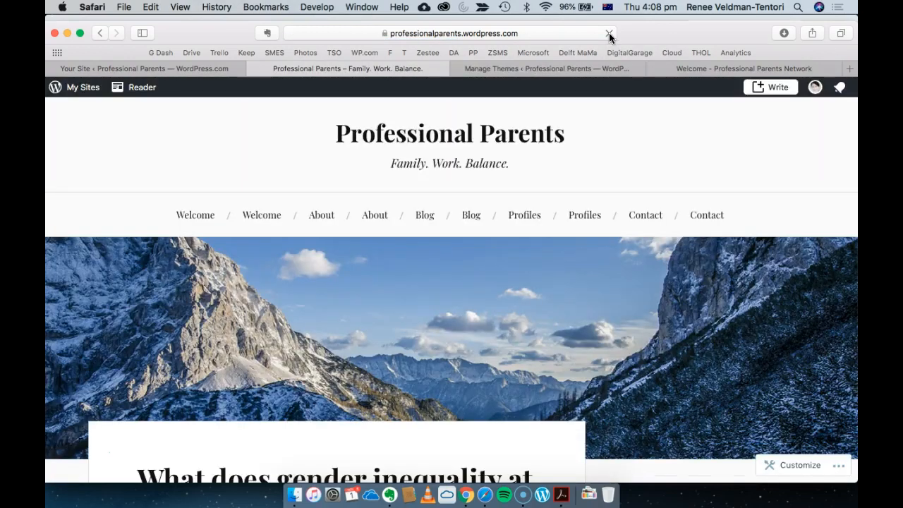
scroll(572, 304, down, 5)
scroll(572, 307, down, 10)
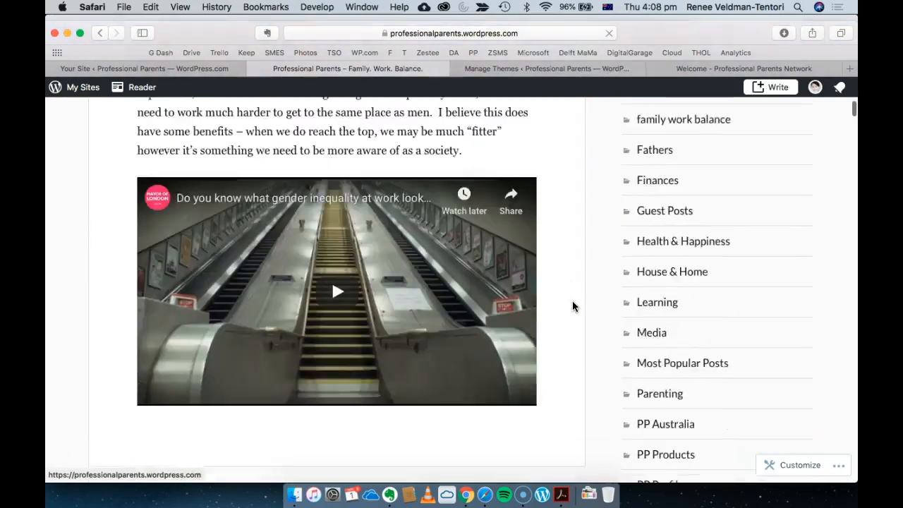
scroll(573, 306, up, 15)
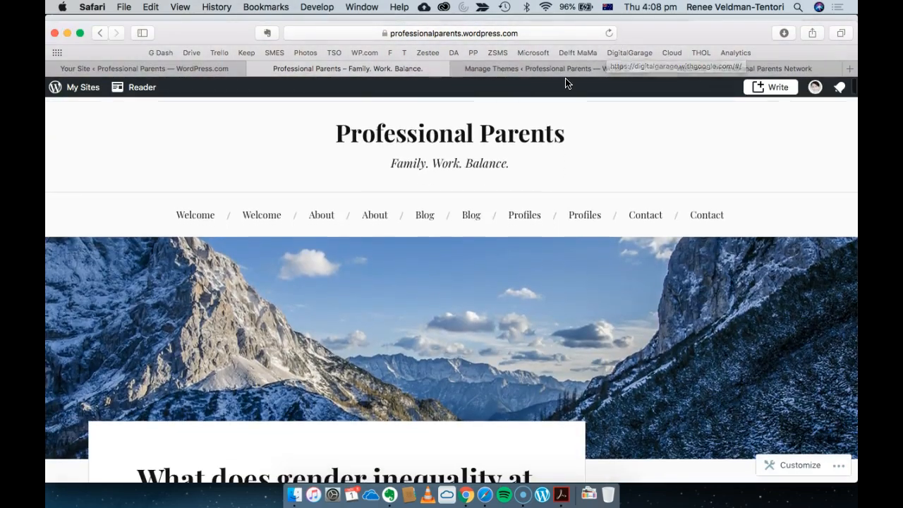
- Compare the active Lovecraft theme's thumbnail on the Themes page with the public blog's header, menu and latest post
click(571, 71)
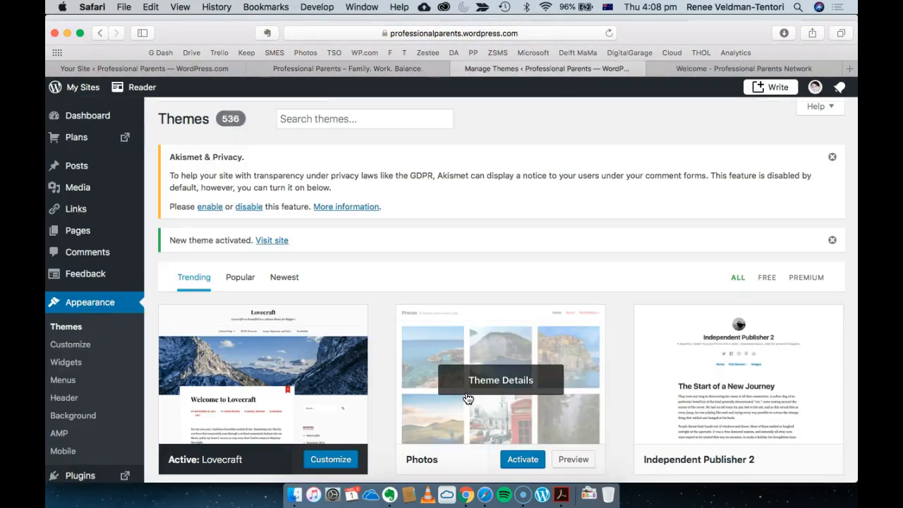
mouse_move(526, 316)
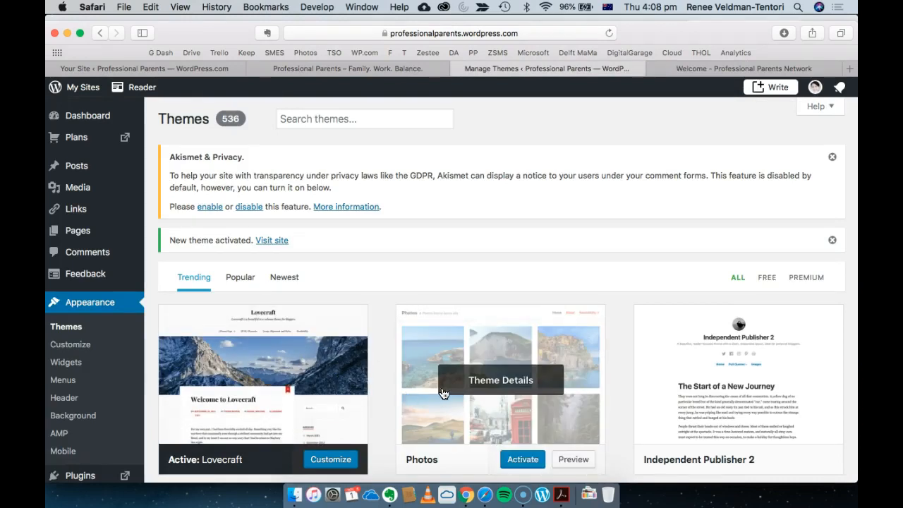
click(416, 75)
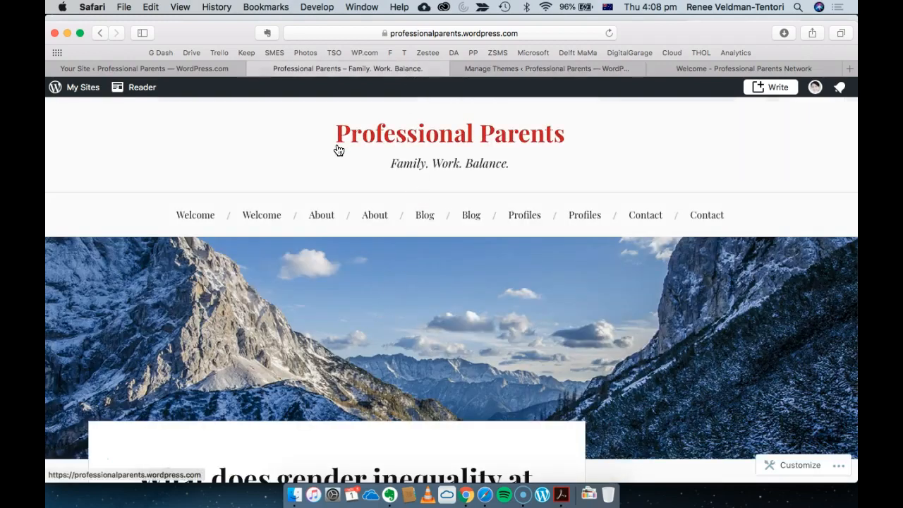
scroll(375, 339, down, 5)
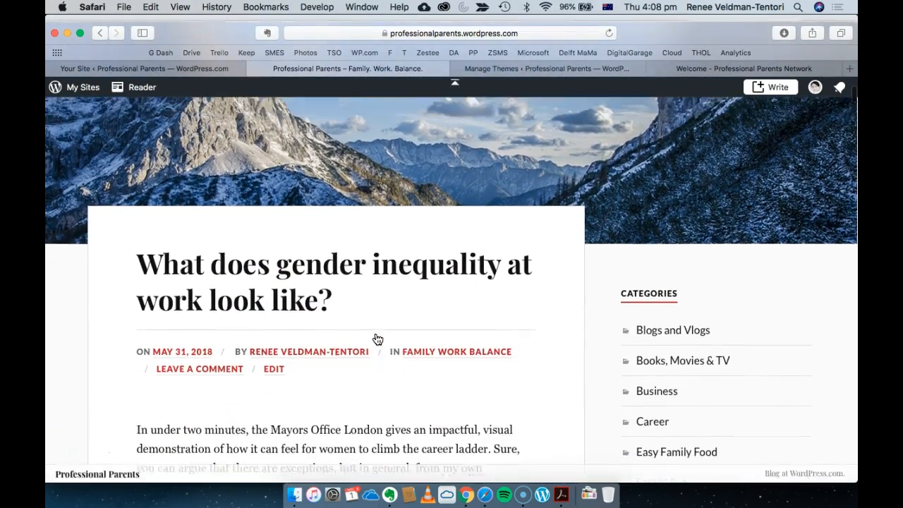
scroll(268, 291, up, 2)
scroll(267, 290, up, 5)
scroll(359, 326, down, 5)
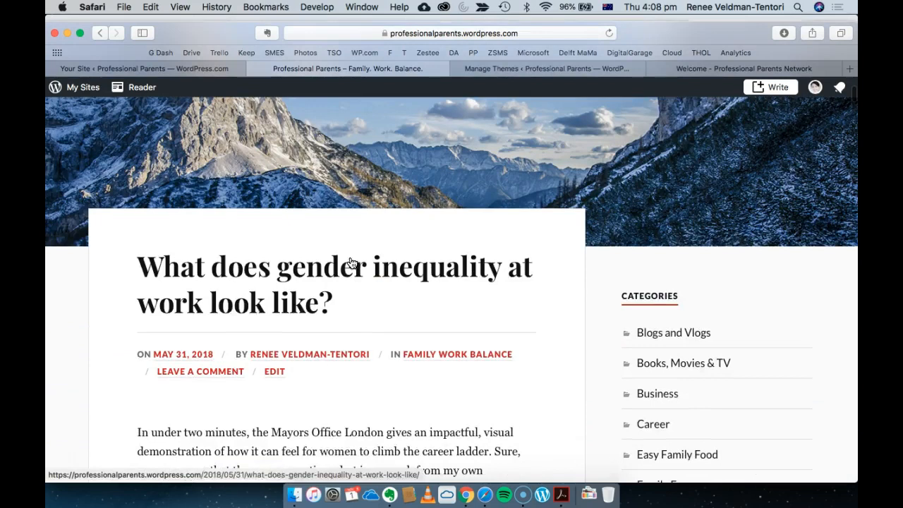
- Open the Homepage Settings in the theme customizer and look through the latest-posts homepage preview
click(541, 72)
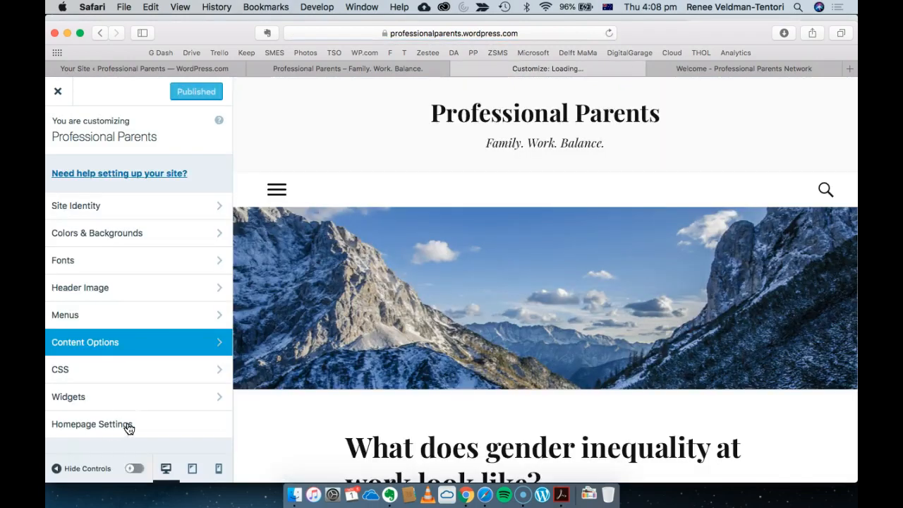
click(123, 423)
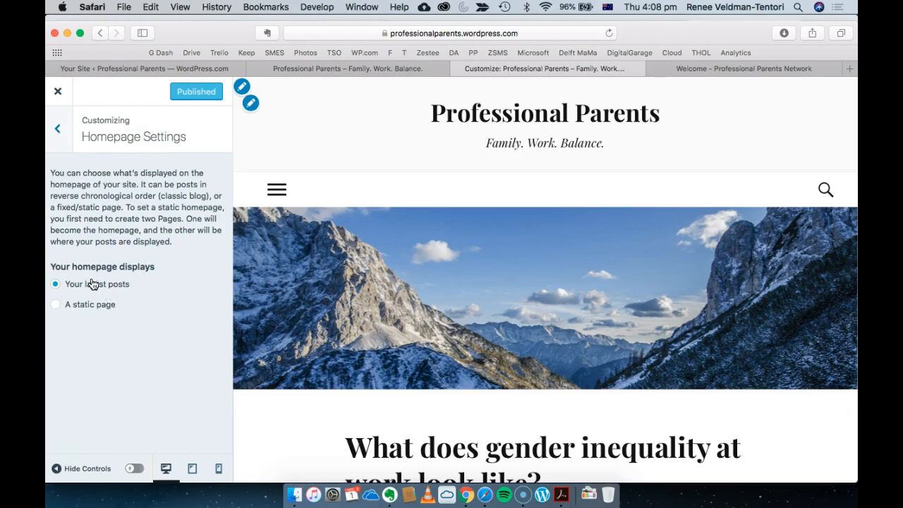
scroll(377, 395, down, 20)
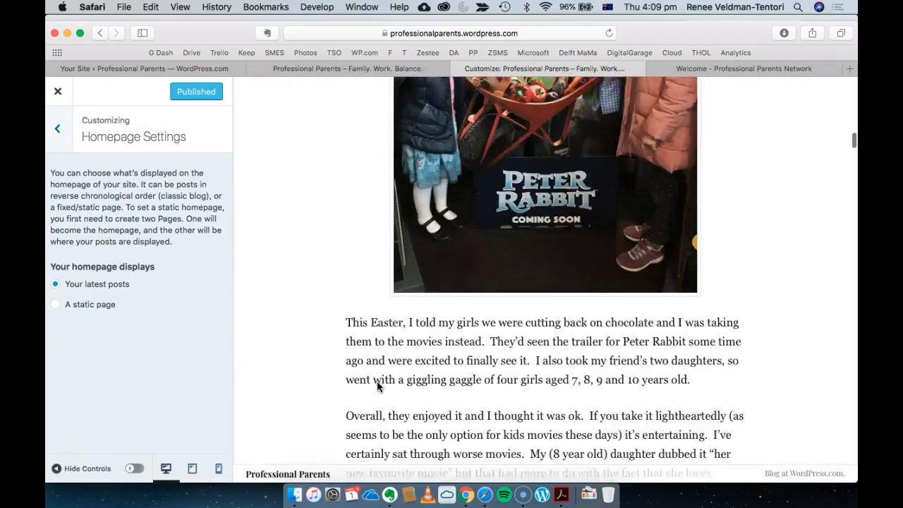
scroll(377, 385, down, 3)
- Set the homepage to display a static page and choose Welcome as the homepage
click(56, 304)
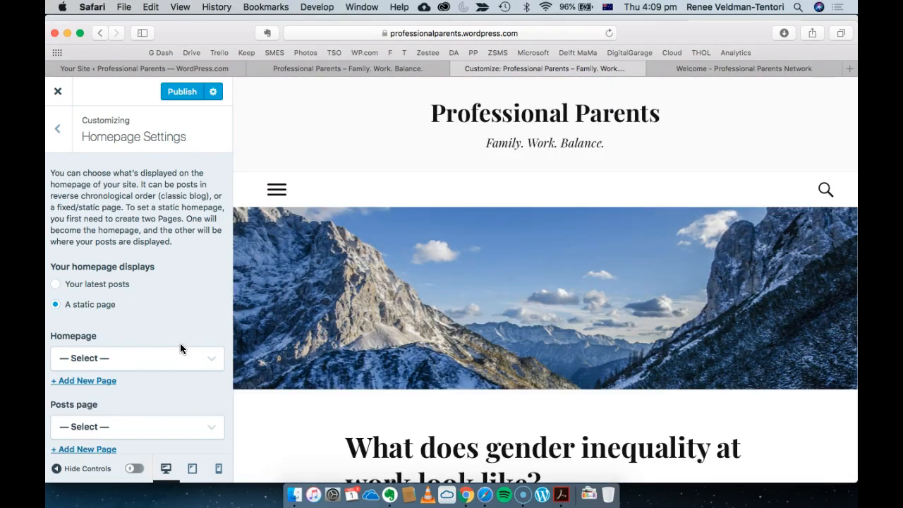
scroll(192, 392, down, 1)
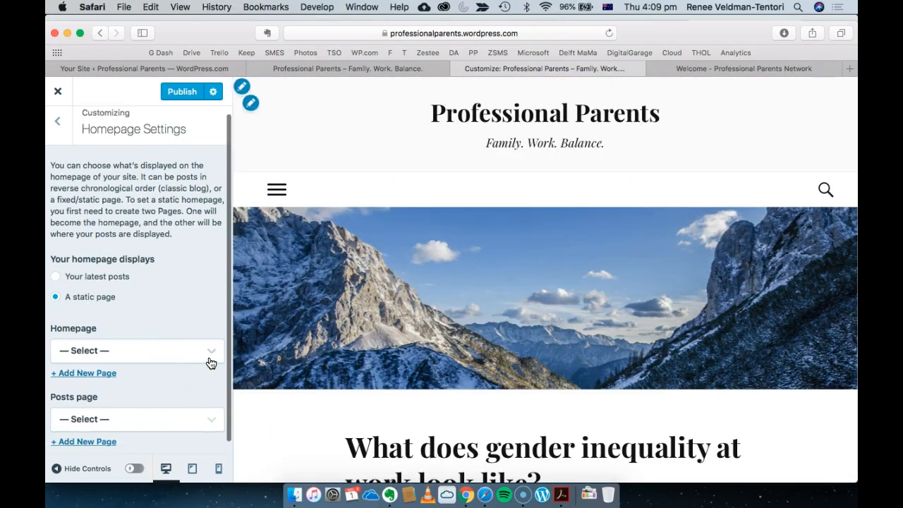
click(209, 360)
scroll(191, 426, down, 2)
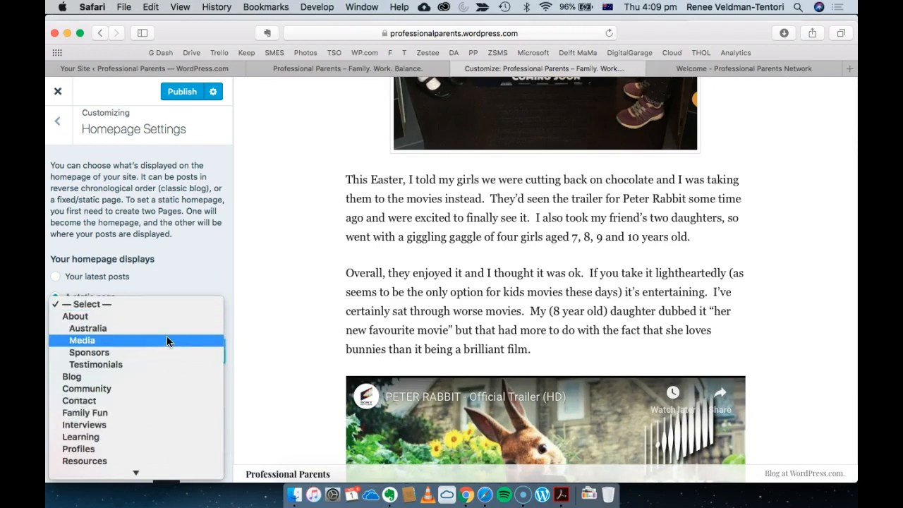
scroll(157, 372, down, 3)
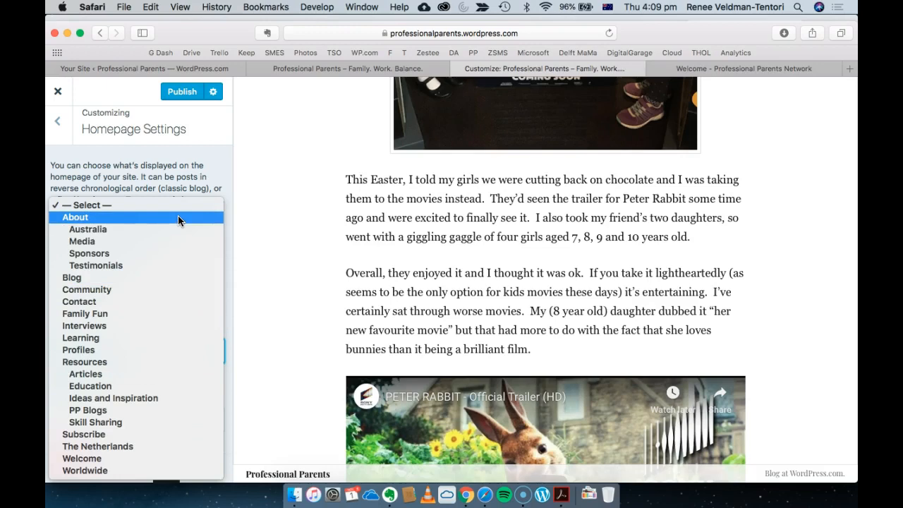
click(137, 459)
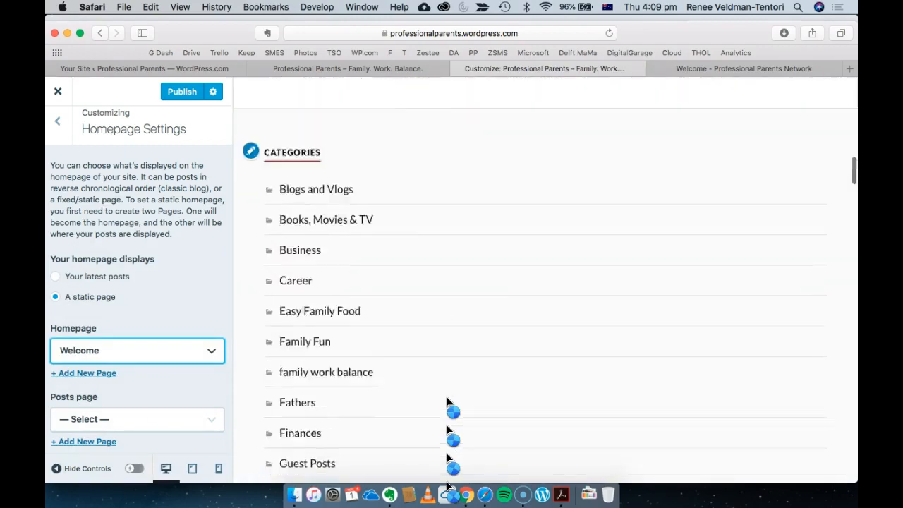
- Look through the Welcome page in the customizer preview and compare it with the professionalparentsnetwork.org welcome page
scroll(447, 402, up, 15)
scroll(447, 402, down, 5)
scroll(450, 434, down, 5)
scroll(451, 416, up, 5)
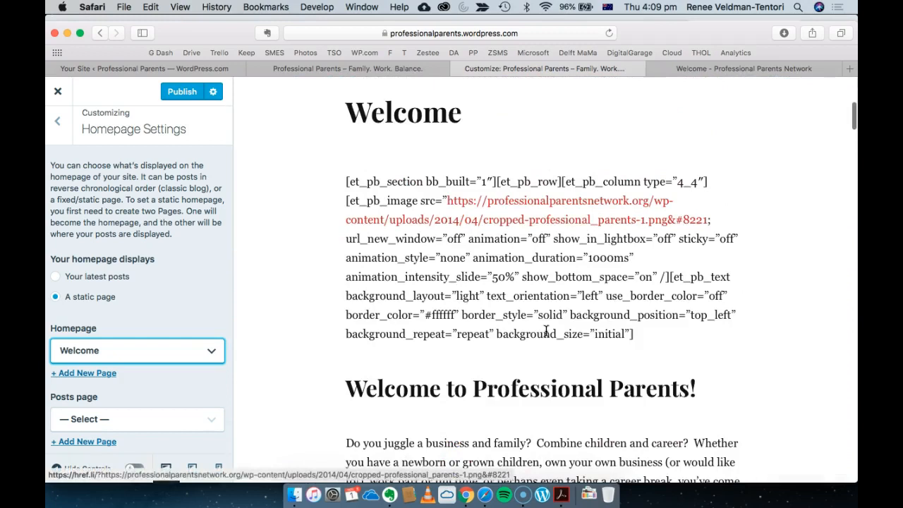
scroll(488, 401, down, 5)
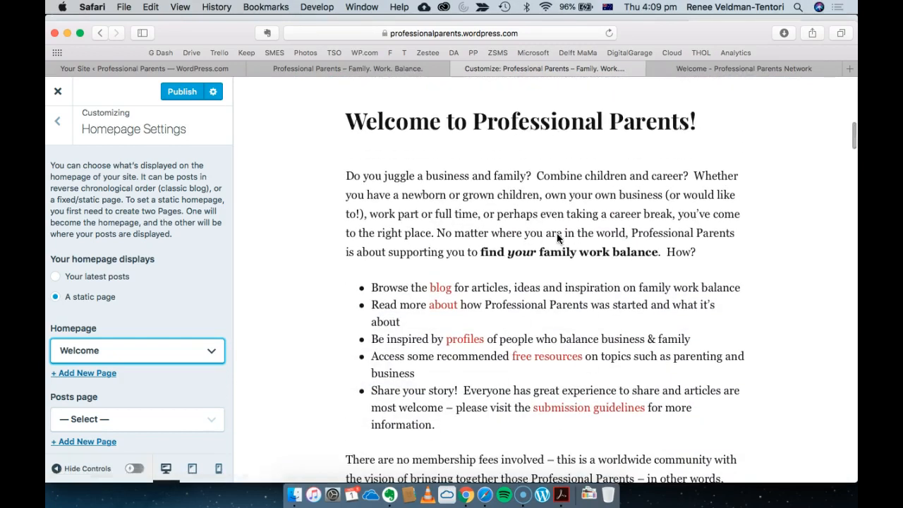
click(700, 65)
scroll(513, 328, down, 1)
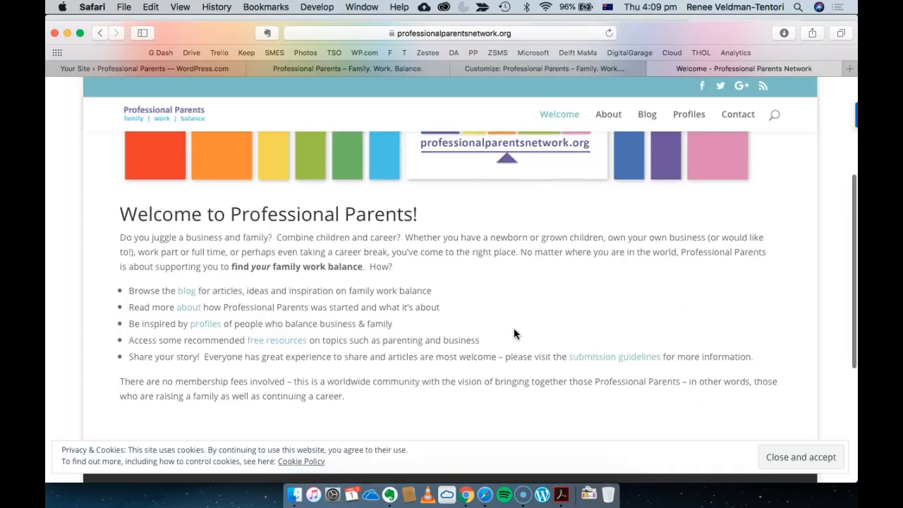
click(565, 69)
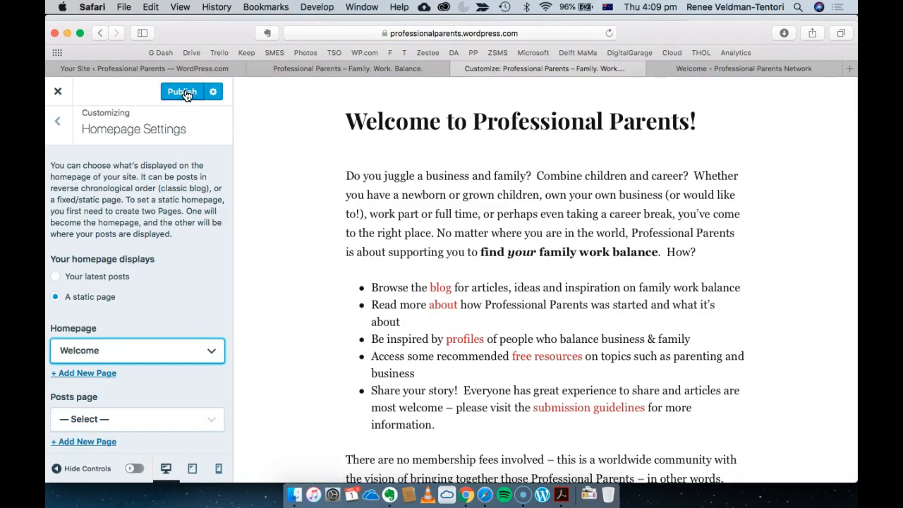
- Choose Blog as the posts page and publish the homepage settings
click(180, 427)
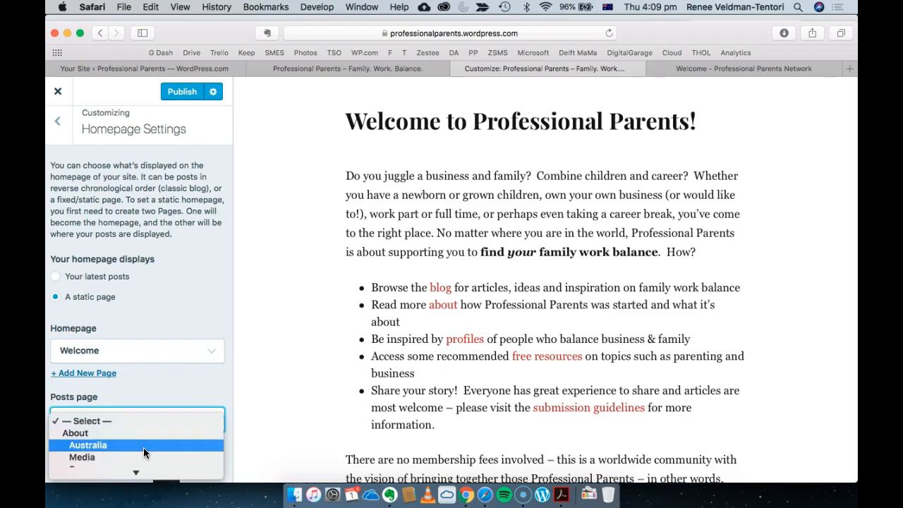
mouse_move(138, 488)
click(148, 338)
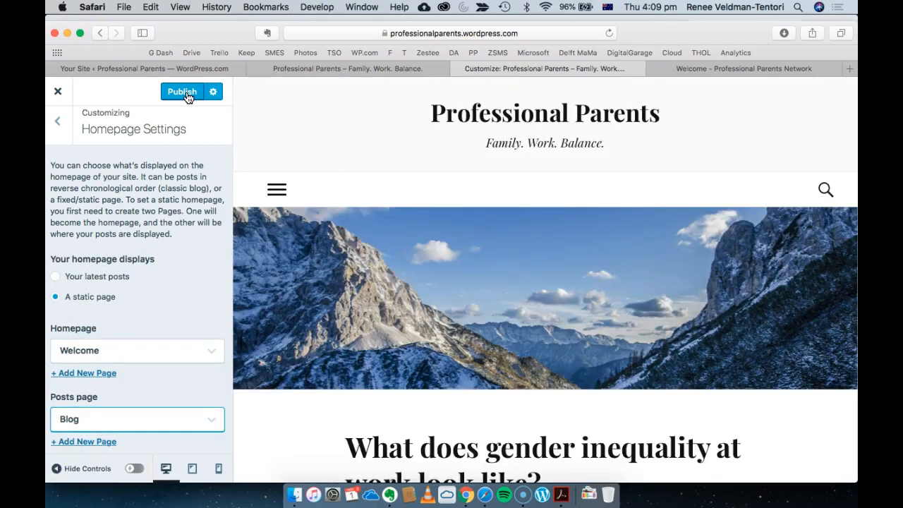
click(186, 93)
- Reload the public Professional Parents site and look through its Welcome homepage
click(381, 68)
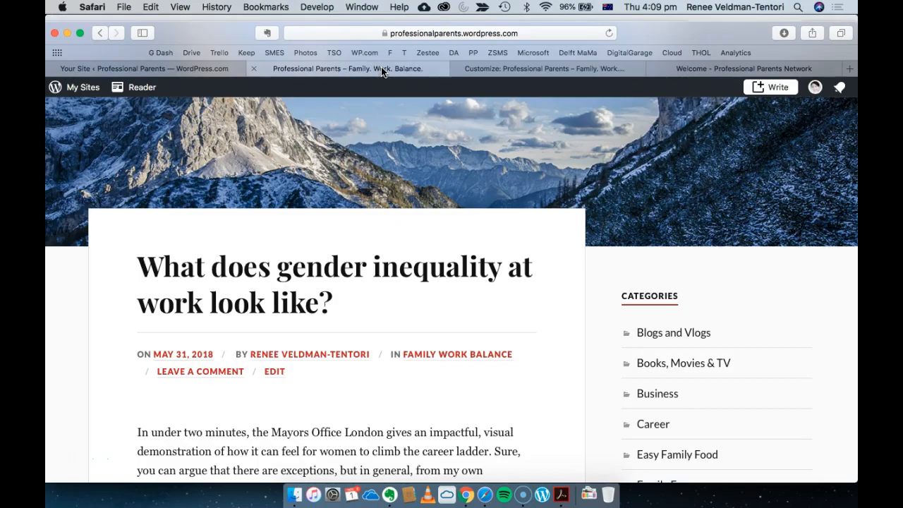
click(609, 33)
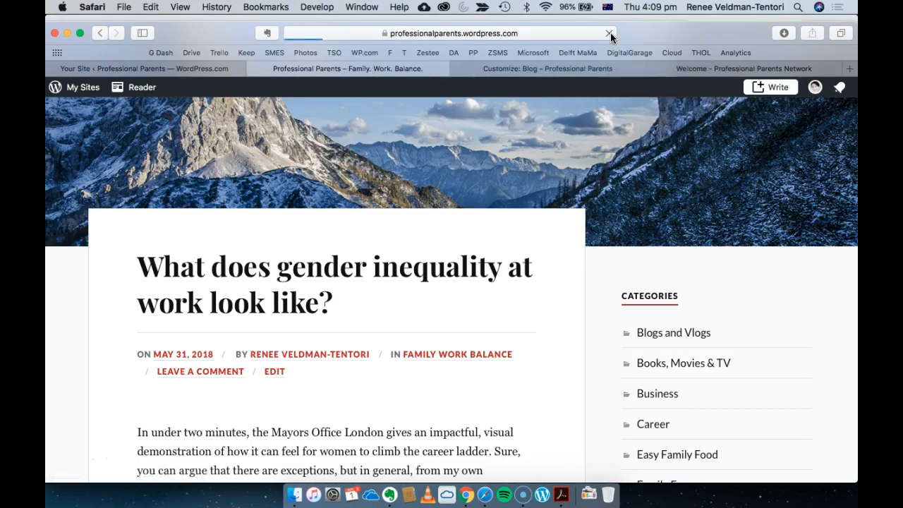
scroll(519, 350, down, 5)
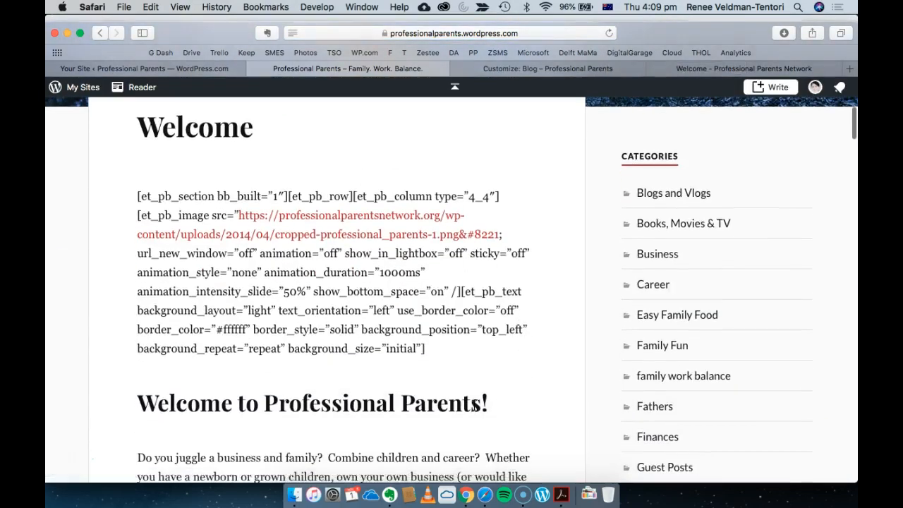
scroll(451, 165, down, 8)
scroll(396, 442, down, 6)
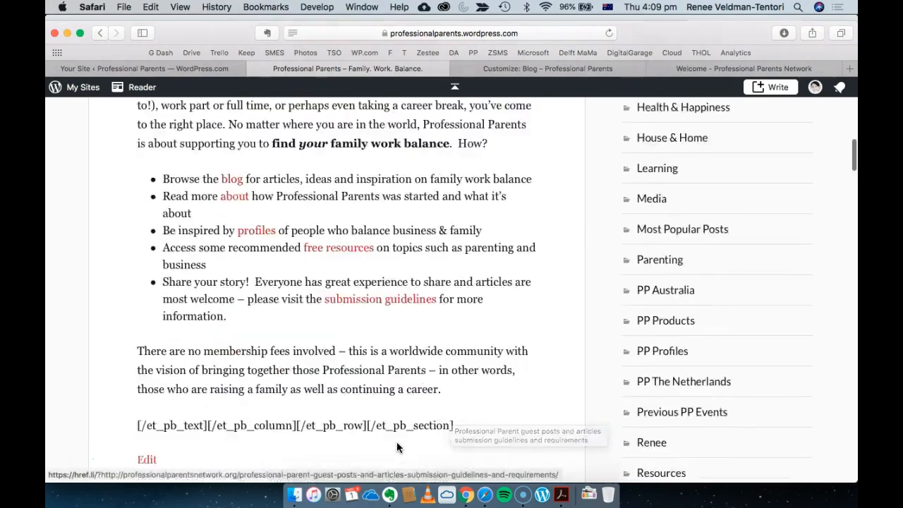
scroll(397, 447, up, 15)
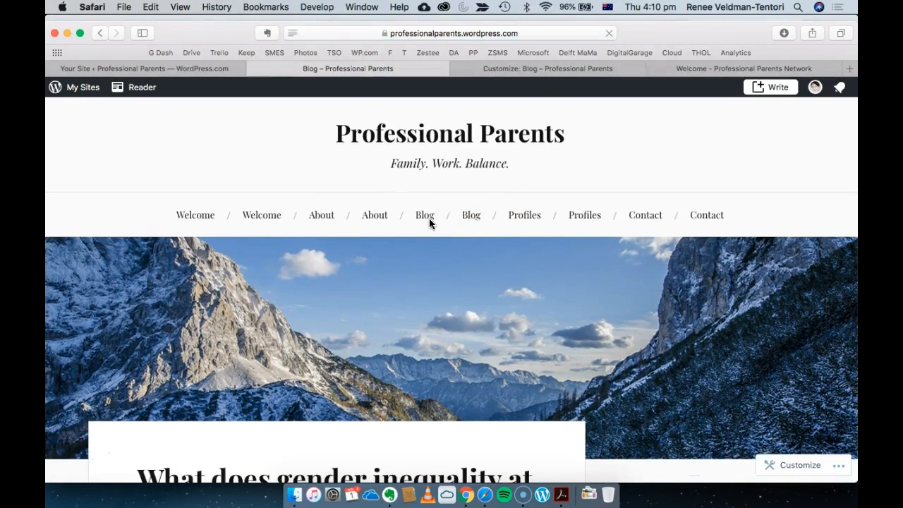
- Open the Blog page from the public site's navigation and check how its posts display
click(429, 220)
scroll(452, 296, down, 5)
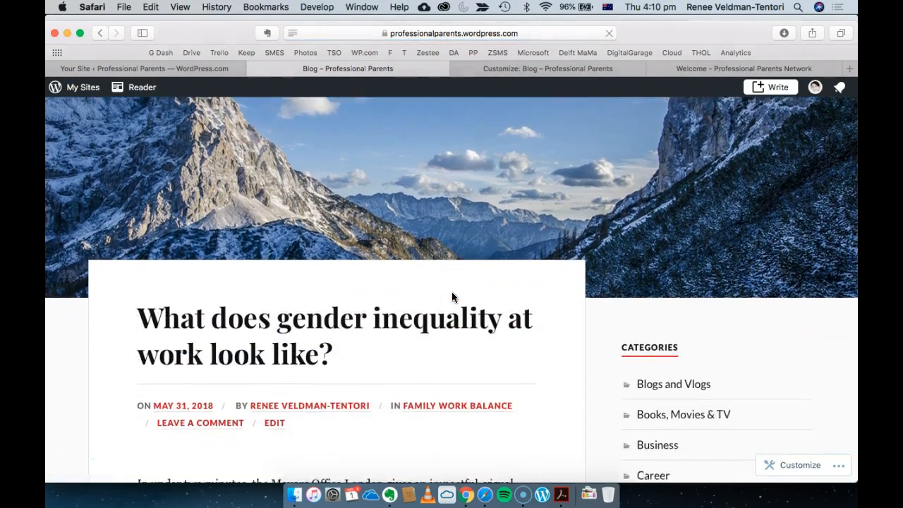
scroll(437, 346, up, 4)
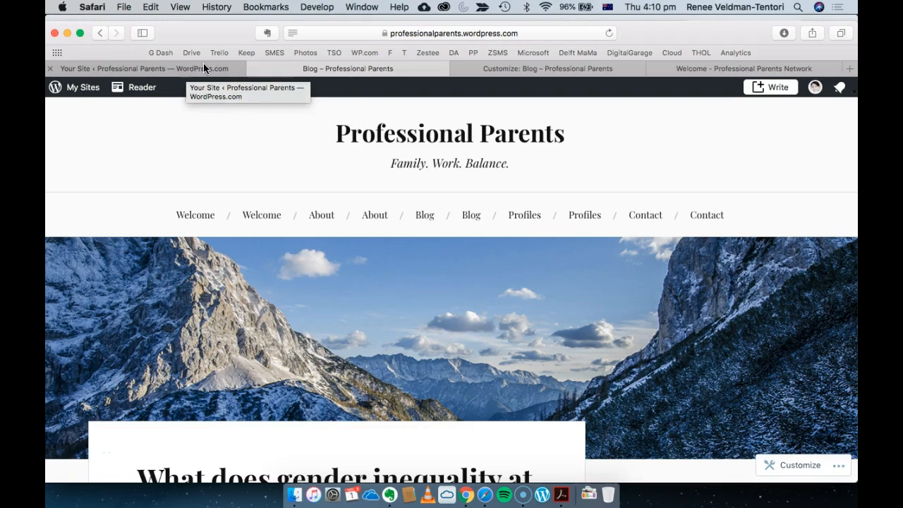
- Leave the theme customizer and open the list of all the site's pages in the admin area
click(531, 72)
scroll(423, 153, up, 5)
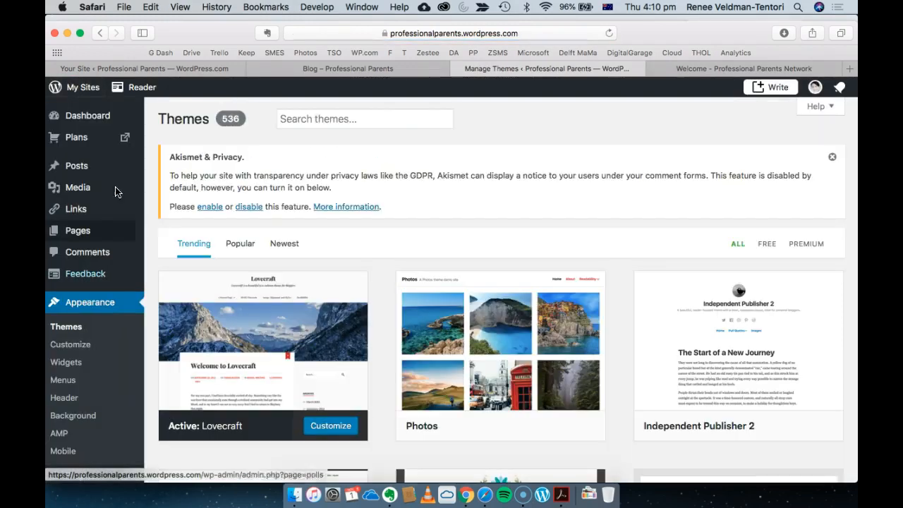
mouse_move(100, 172)
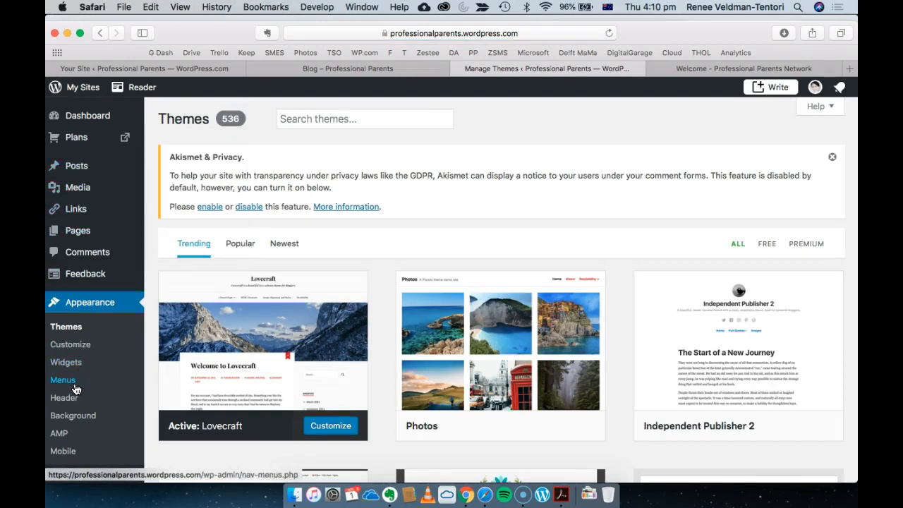
mouse_move(92, 238)
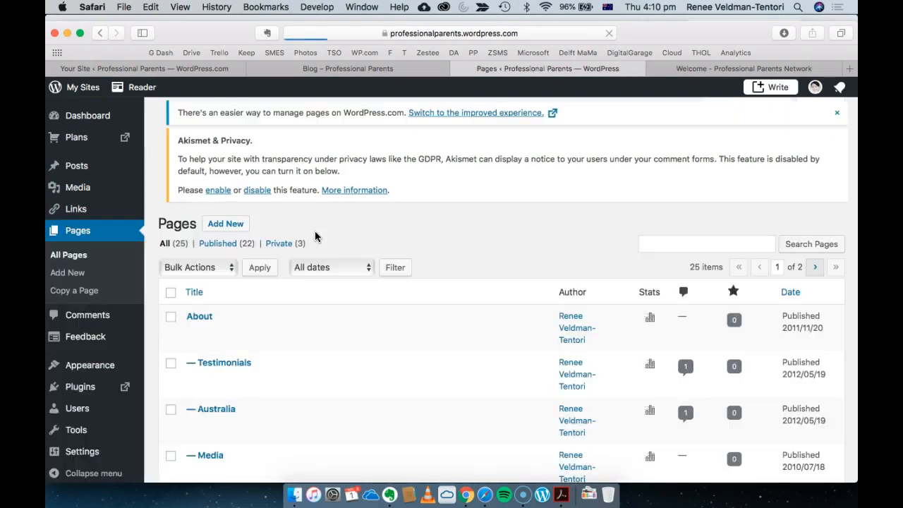
- Examine the full list of pages, including their publication statuses and the front page assignment
scroll(266, 378, down, 5)
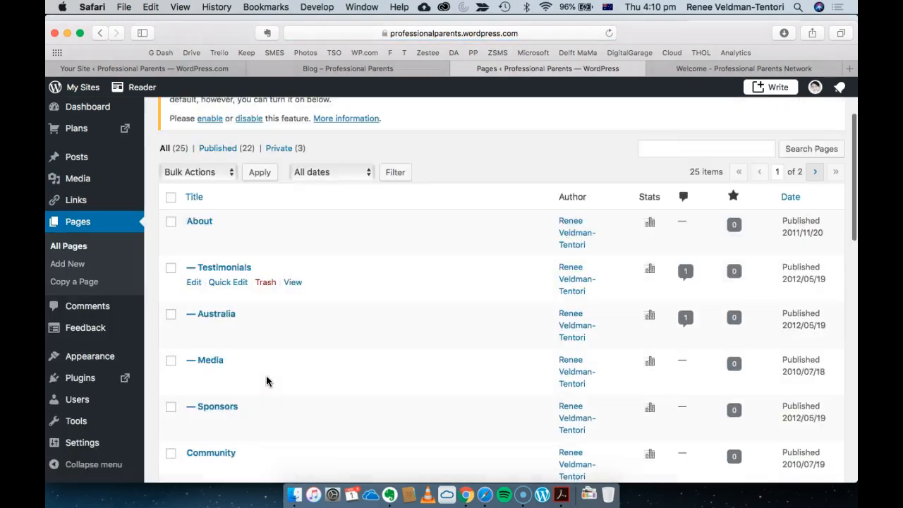
scroll(266, 381, down, 4)
scroll(266, 381, down, 4)
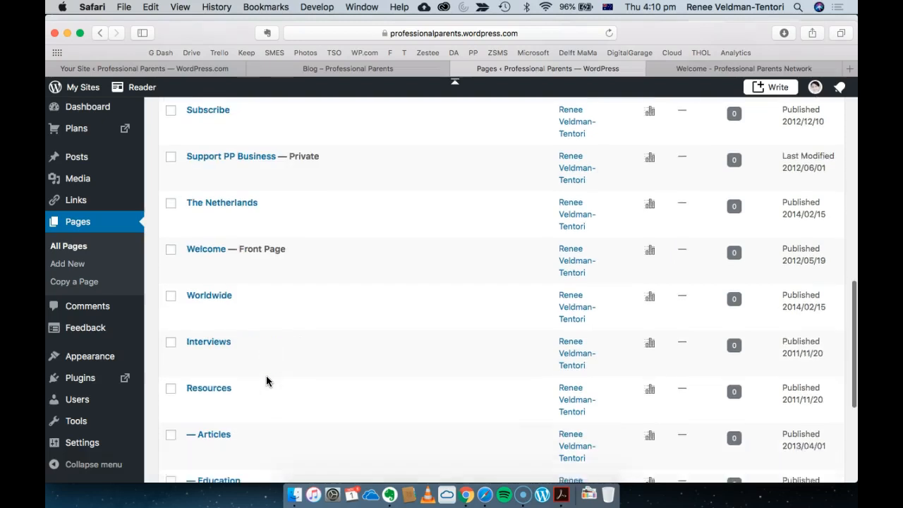
scroll(266, 381, up, 8)
scroll(266, 381, down, 8)
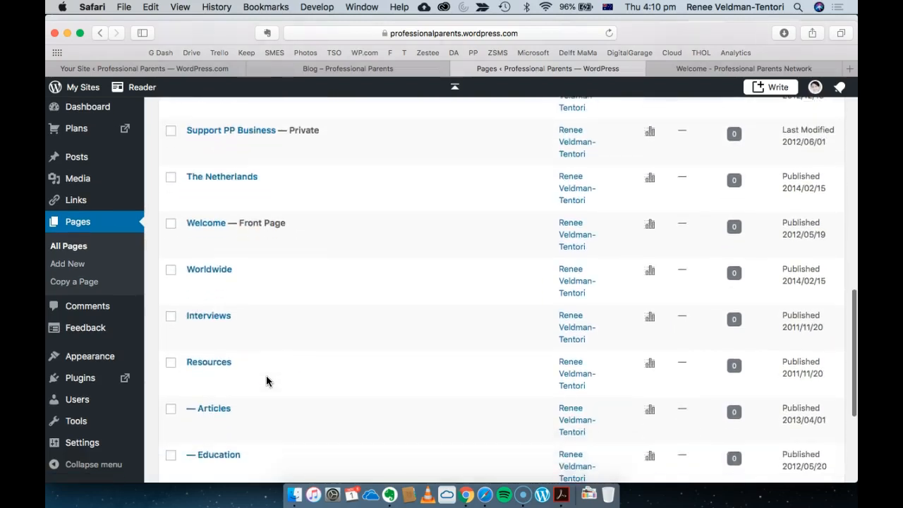
scroll(266, 381, down, 5)
scroll(266, 381, up, 10)
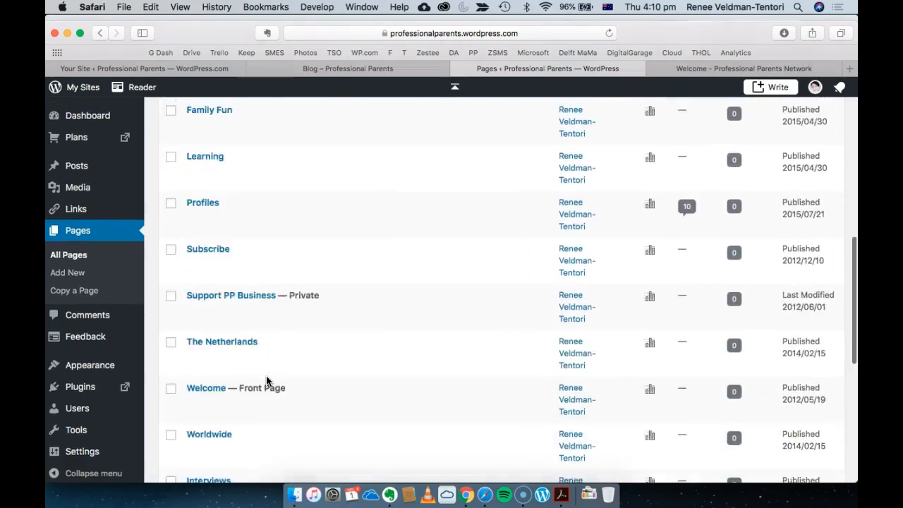
scroll(266, 381, up, 8)
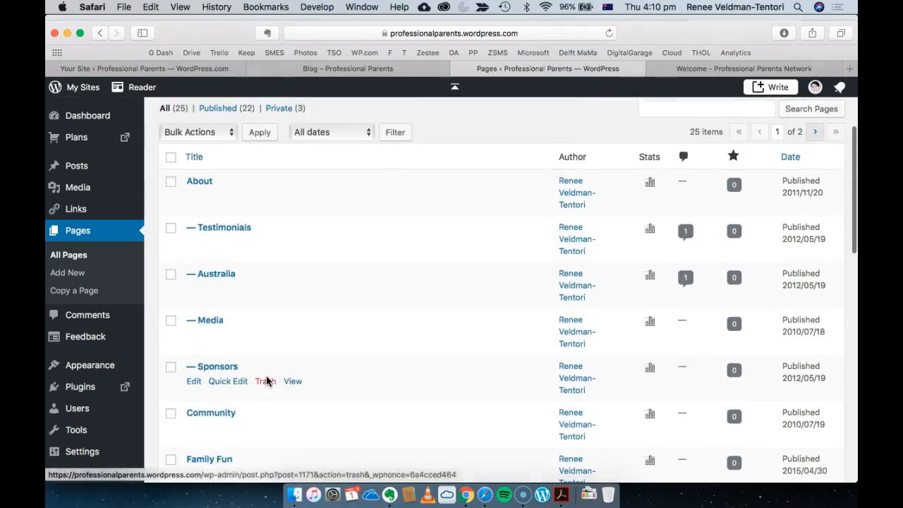
scroll(266, 380, down, 1)
scroll(266, 381, down, 10)
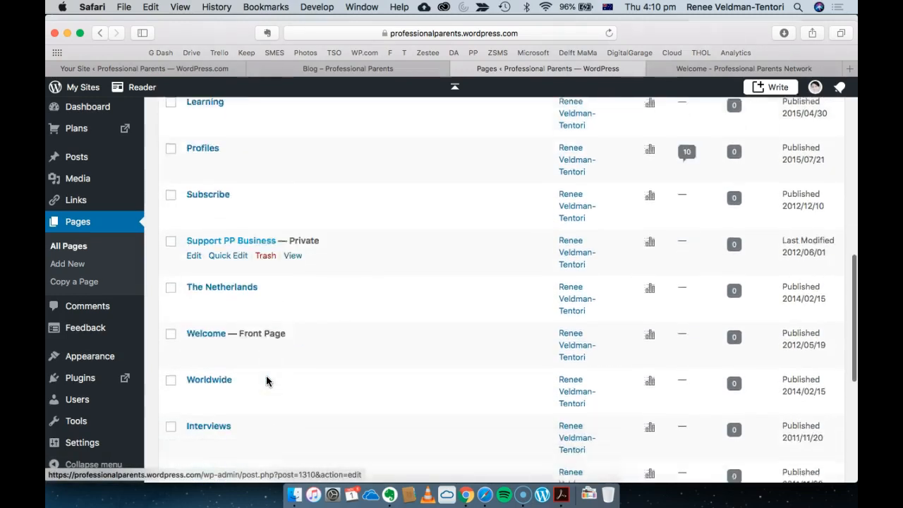
scroll(268, 376, down, 1)
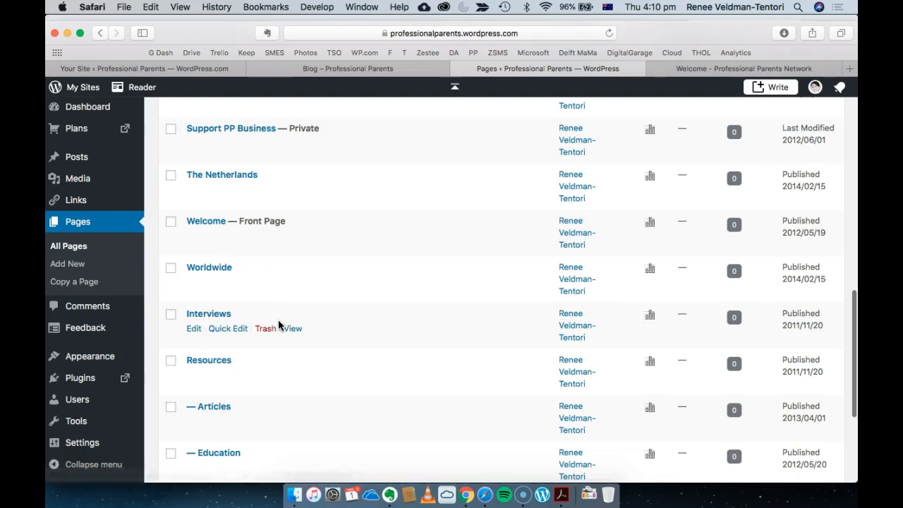
scroll(277, 325, down, 4)
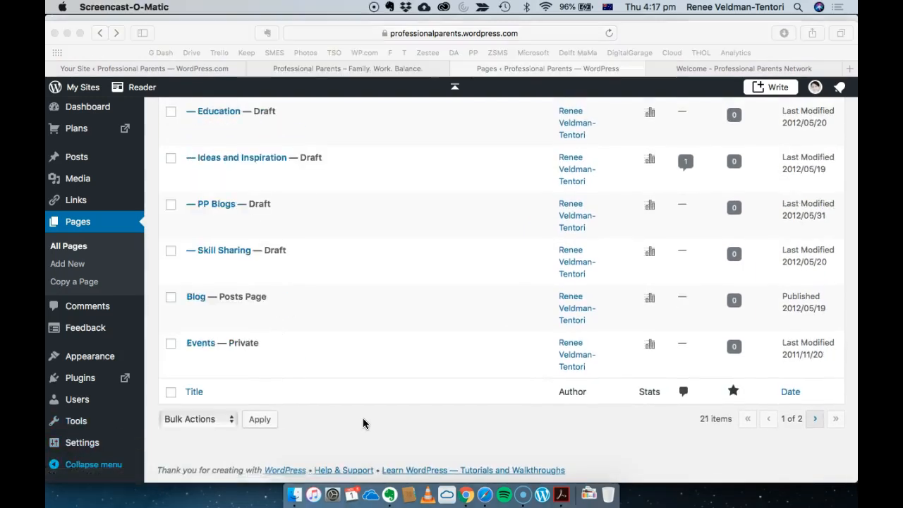
- Check the draft and published pages in the list and open the Interviews page for quick editing
scroll(392, 349, up, 10)
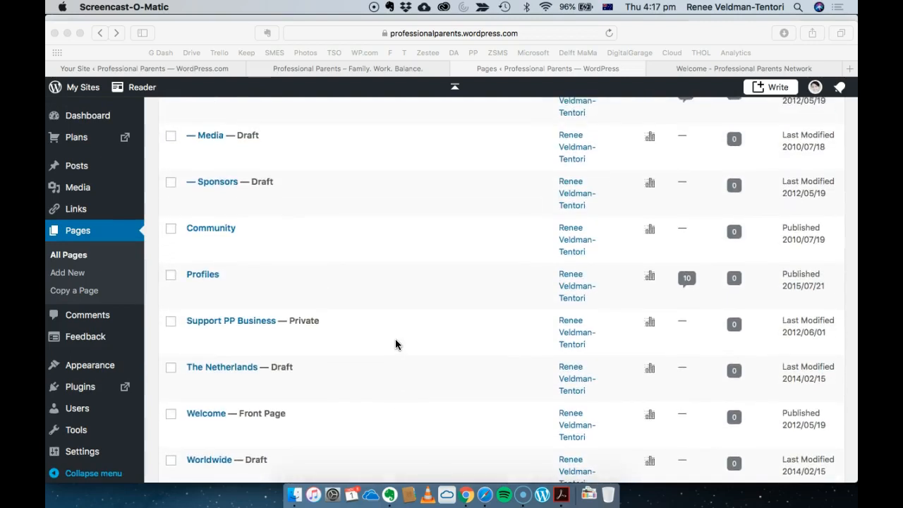
scroll(395, 344, up, 5)
scroll(369, 212, down, 6)
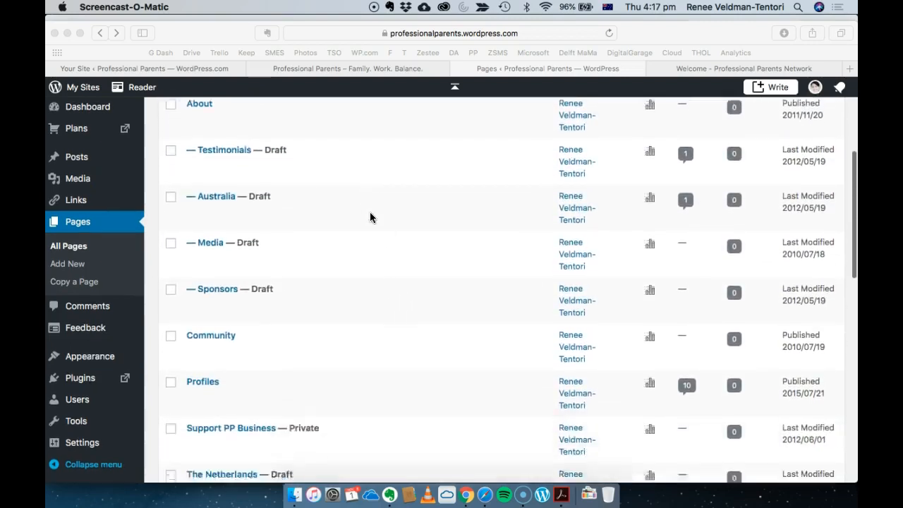
scroll(275, 260, down, 3)
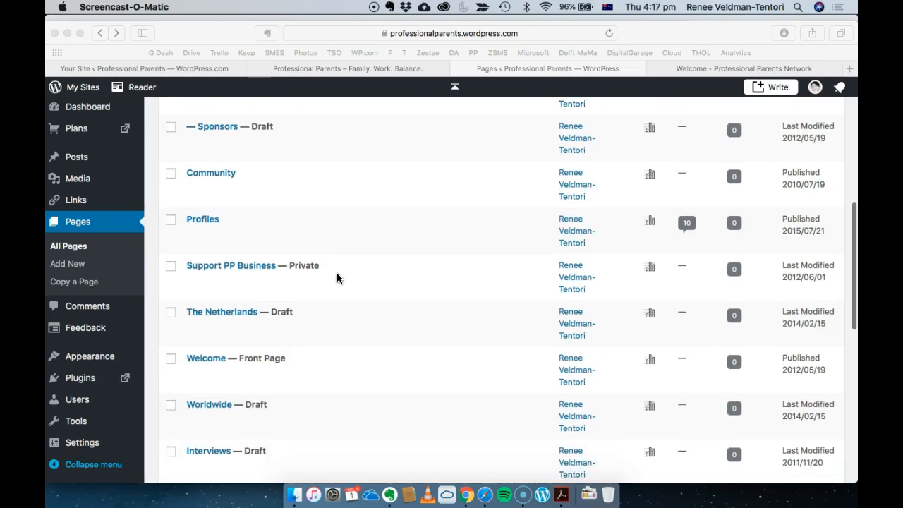
scroll(337, 278, down, 5)
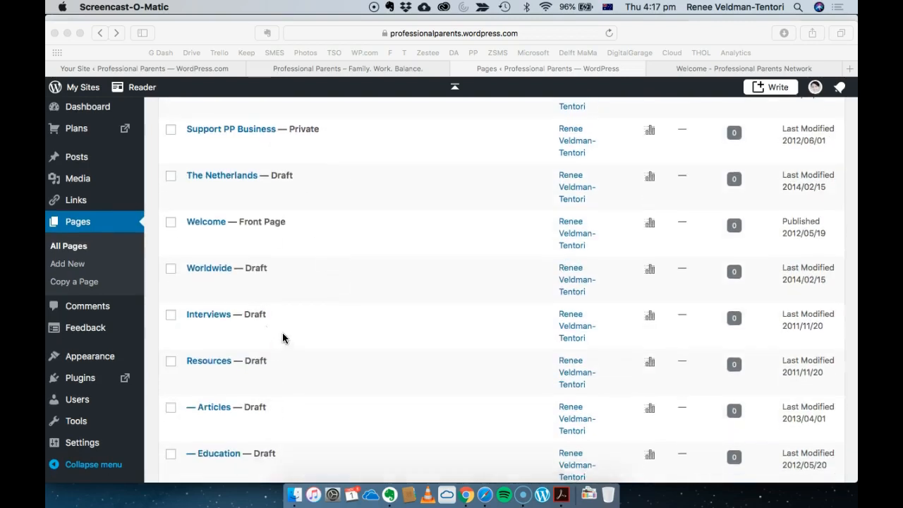
click(244, 337)
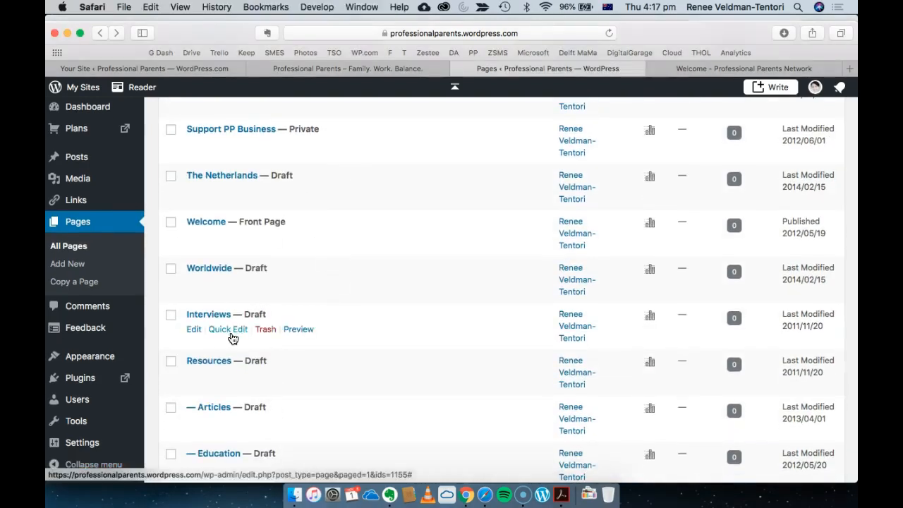
click(230, 332)
scroll(228, 238, down, 2)
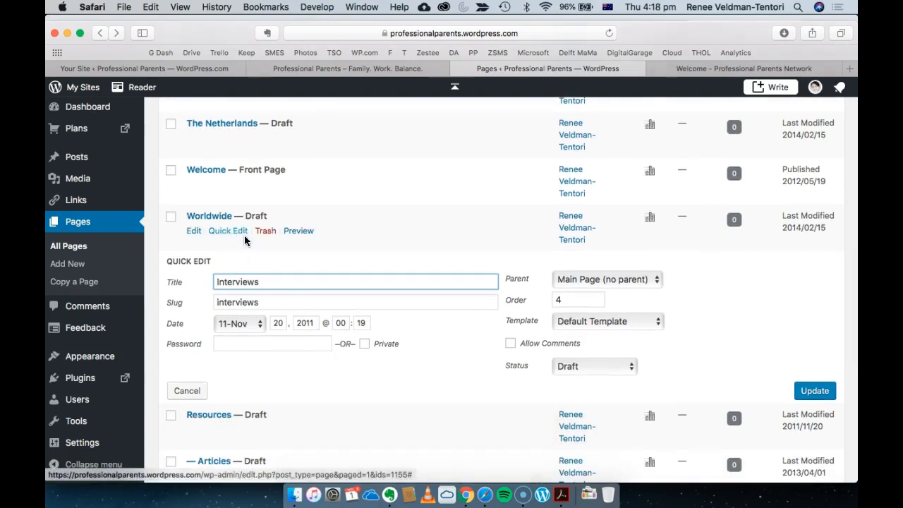
- Keep the Interviews page's status as Draft and save its quick edit
scroll(339, 369, down, 2)
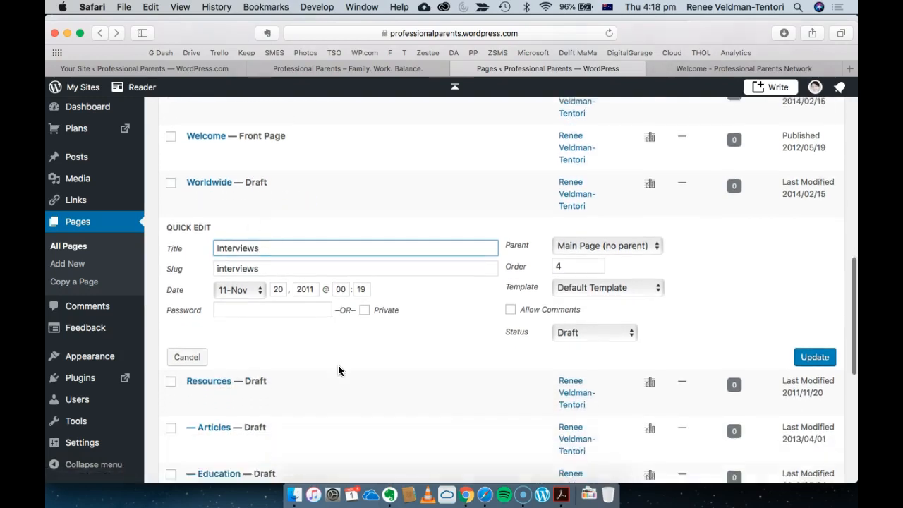
click(621, 330)
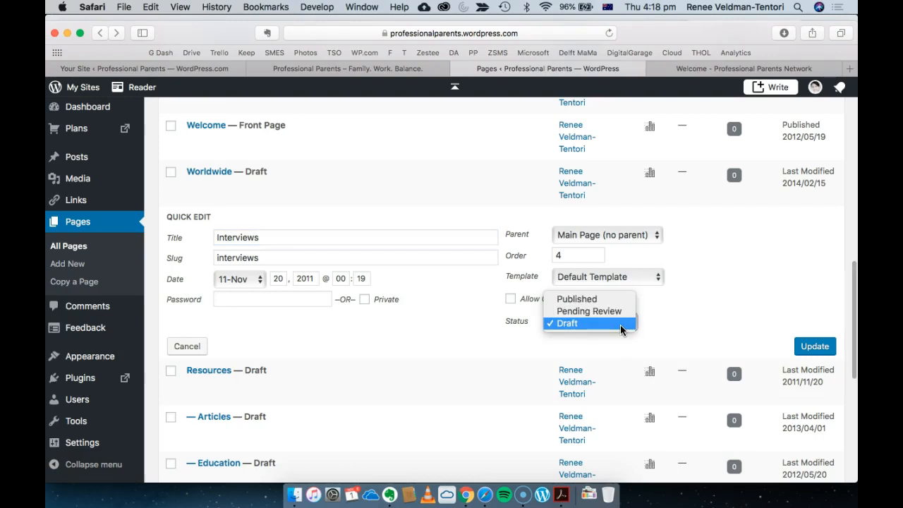
click(603, 326)
click(815, 346)
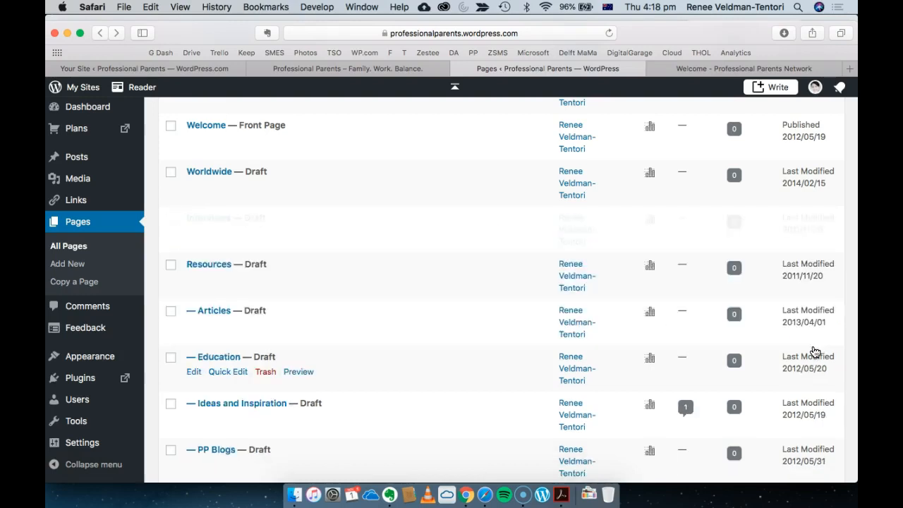
- Review the page list from About to Events, checking which pages are published, draft or private
scroll(561, 378, down, 5)
scroll(565, 378, up, 10)
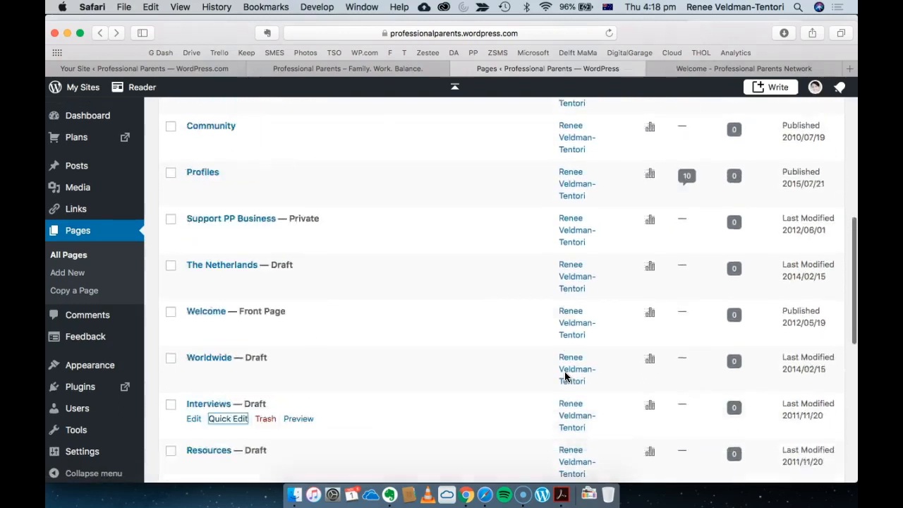
scroll(466, 299, down, 1)
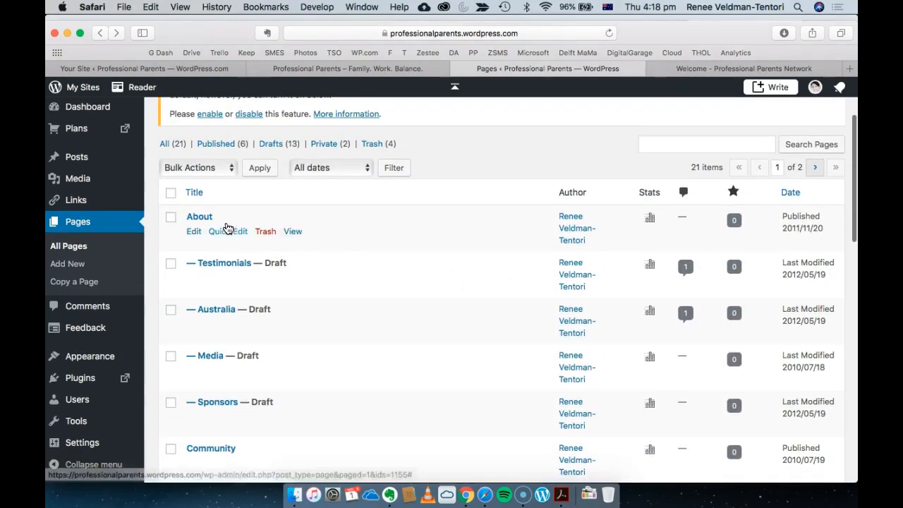
scroll(306, 342, down, 4)
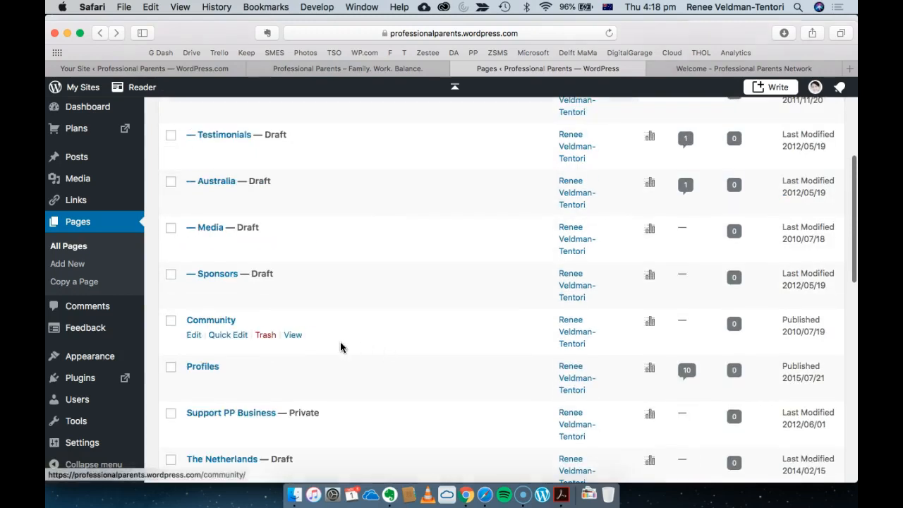
scroll(306, 341, down, 3)
scroll(338, 302, down, 6)
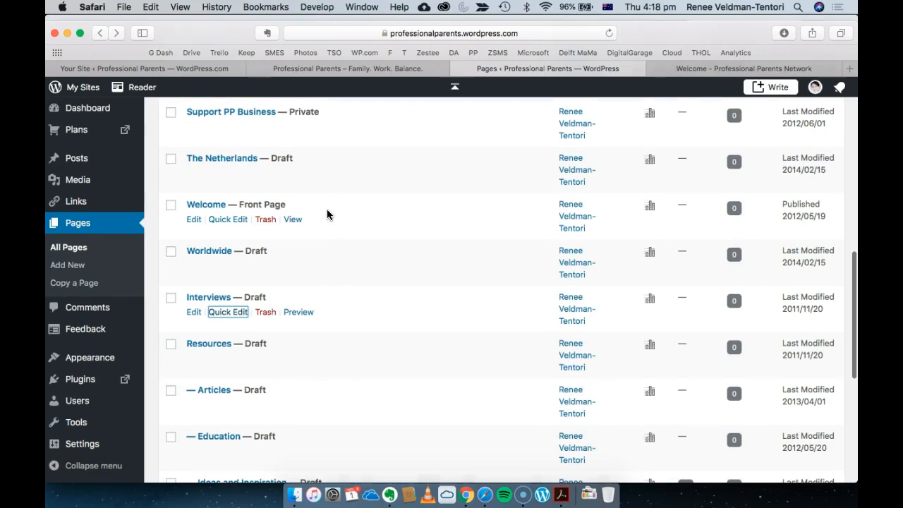
scroll(316, 297, down, 6)
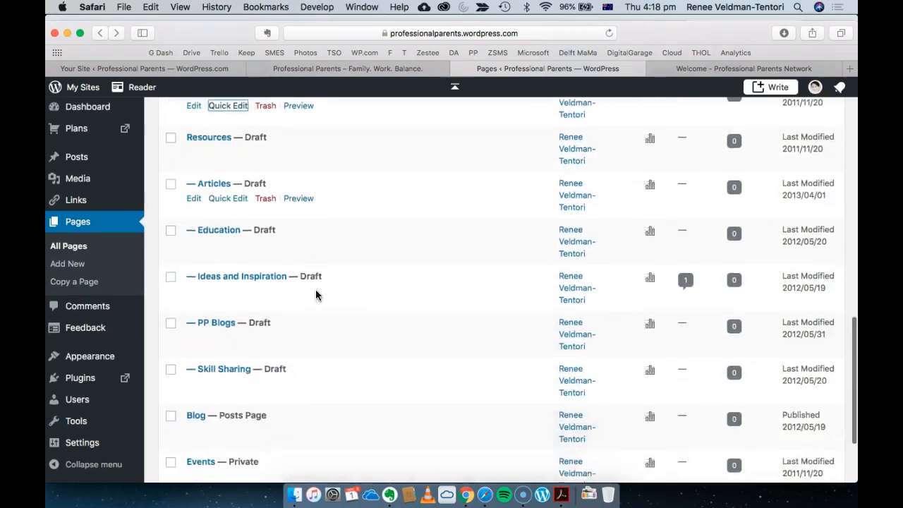
scroll(315, 295, down, 4)
scroll(326, 332, up, 12)
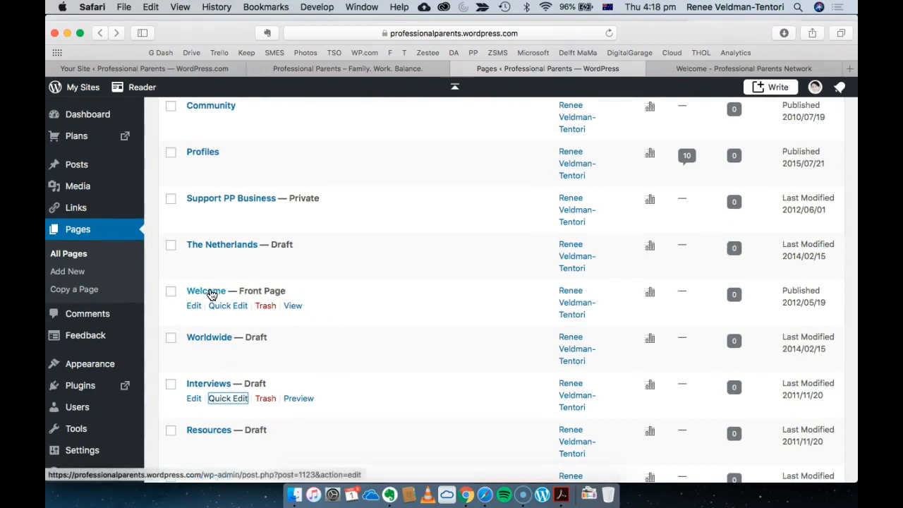
- Open the Welcome front page in the full editor and delete the et_pb shortcode block above its heading
click(232, 307)
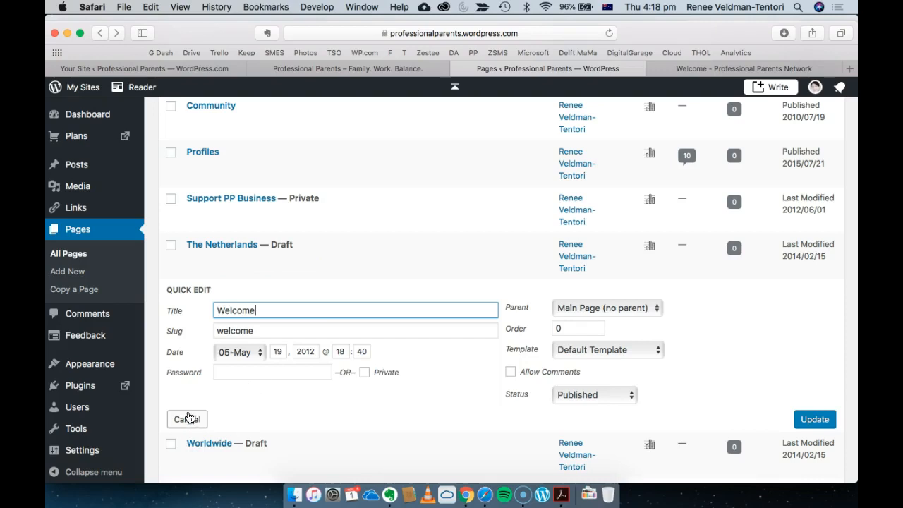
click(188, 419)
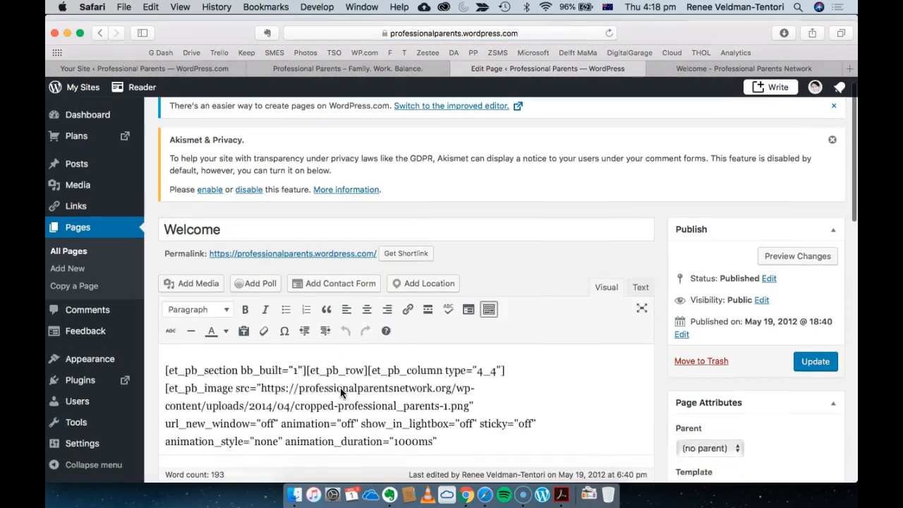
scroll(341, 393, down, 5)
drag(473, 332, 175, 192)
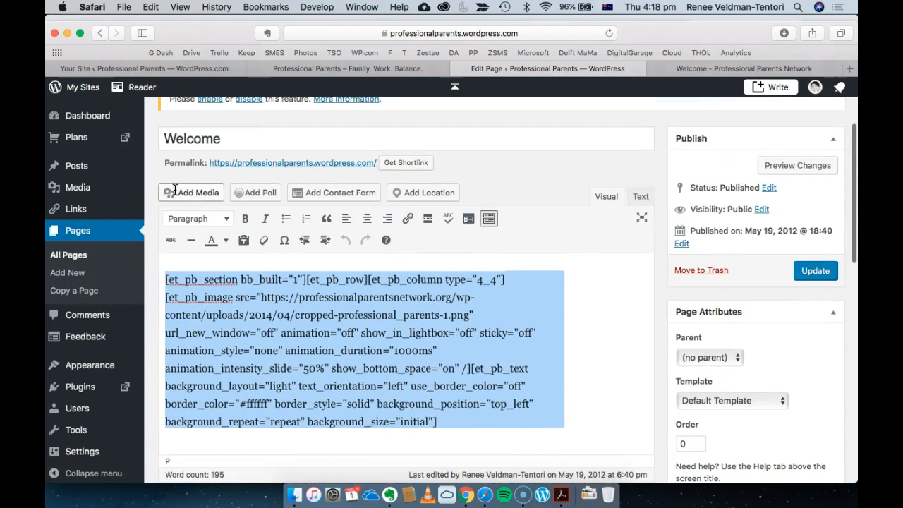
key(BackSpace)
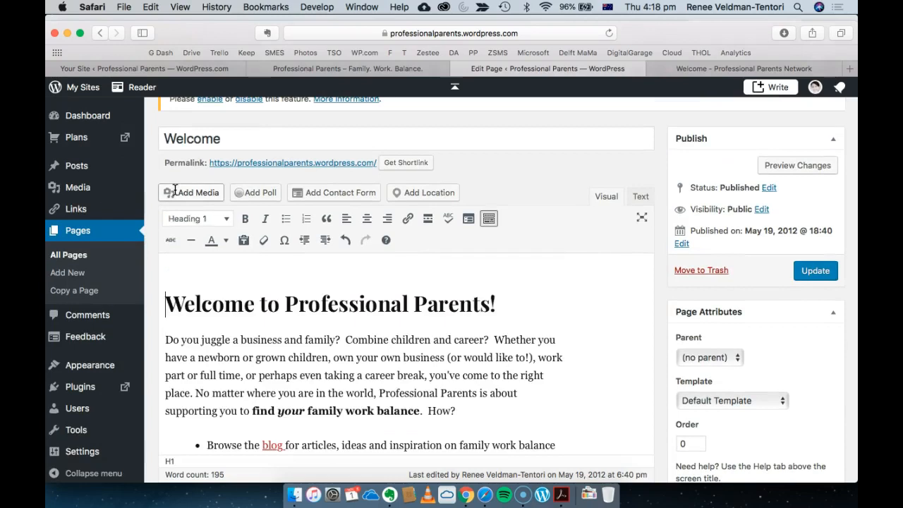
- Remove the leftover text after the Welcome page's closing paragraph and update the page without reviewing the proofreader's suggestions
scroll(474, 305, down, 10)
drag(474, 305, 153, 306)
key(BackSpace)
key(BackSpace)
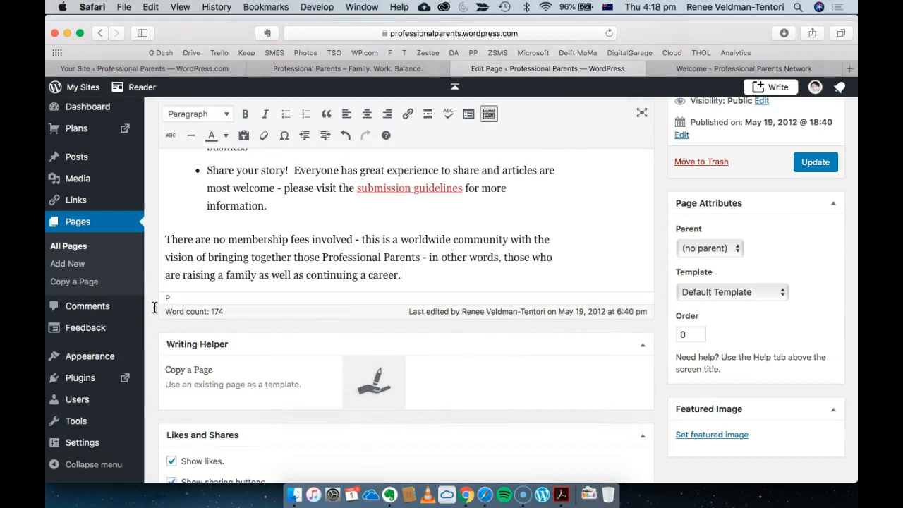
click(815, 163)
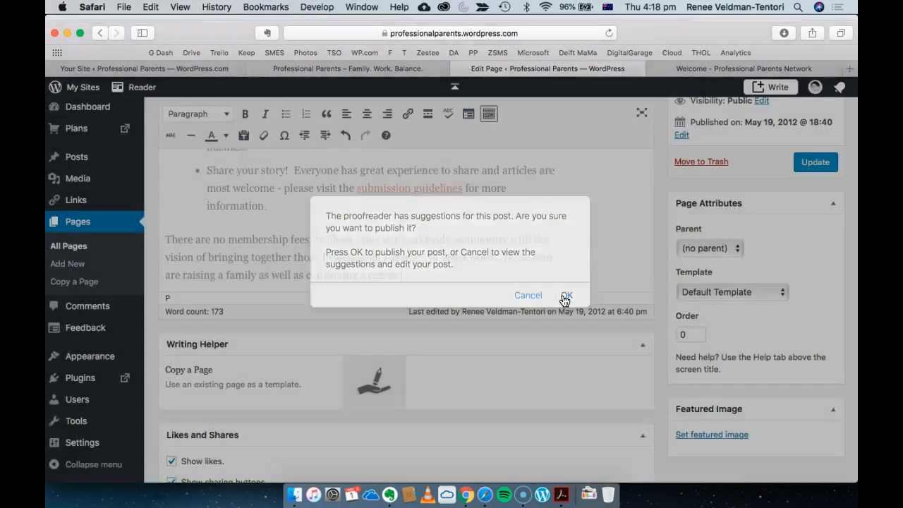
click(566, 296)
- Reload the public site and check the Welcome page's cleaned-up content, header and navigation
click(419, 70)
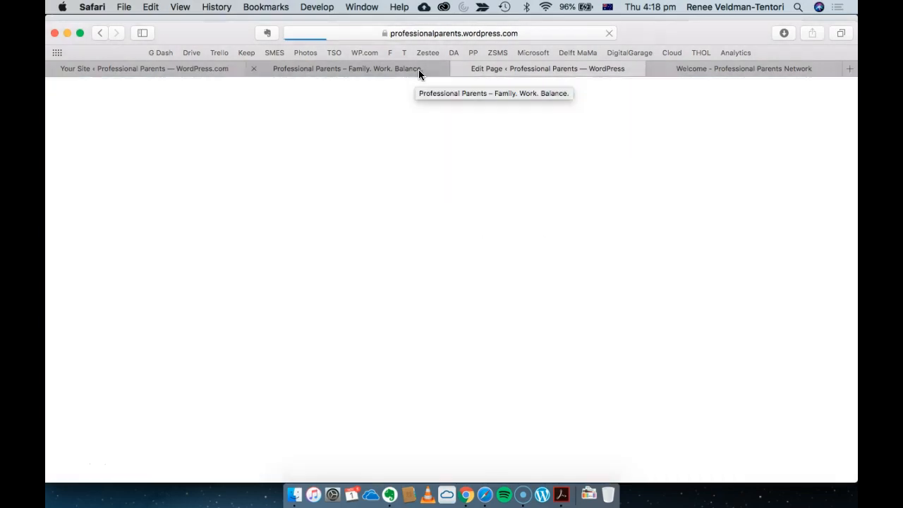
click(609, 34)
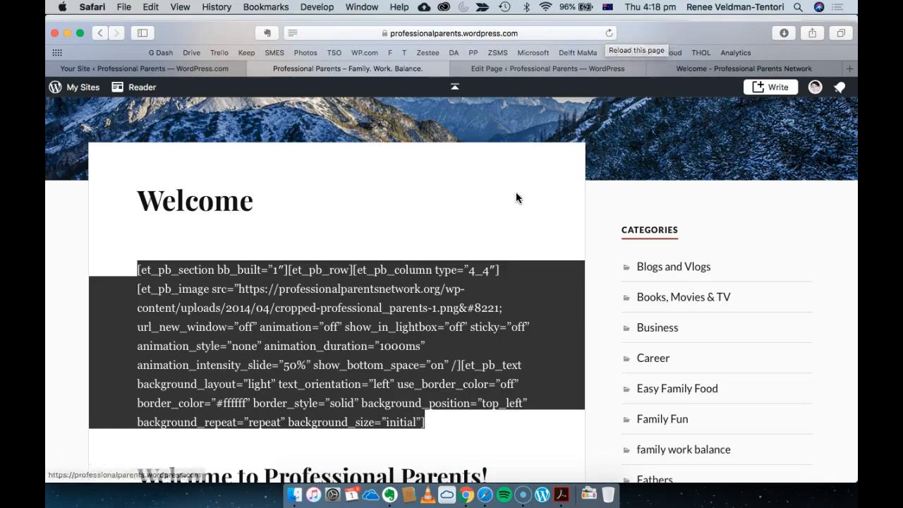
scroll(545, 272, down, 10)
scroll(545, 274, up, 5)
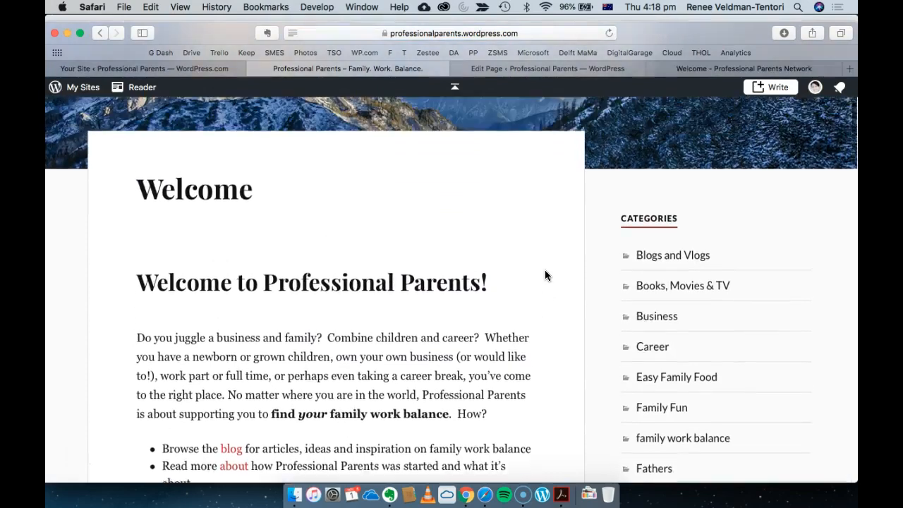
scroll(536, 268, down, 5)
scroll(526, 264, up, 10)
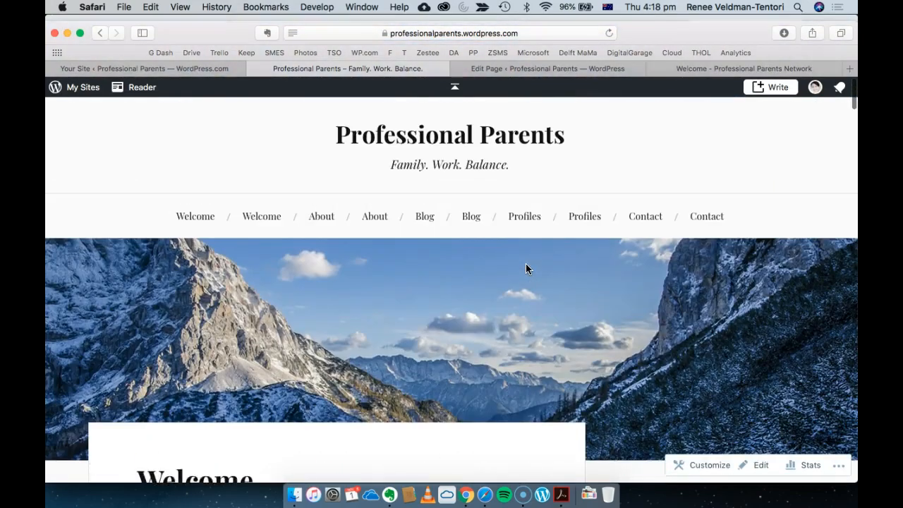
- Return to the site's admin area and open the theme customizer
click(194, 64)
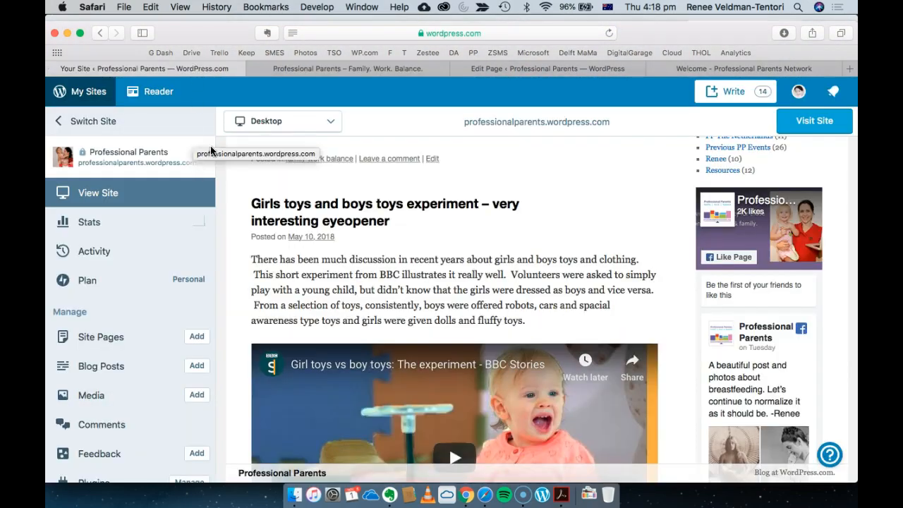
click(327, 69)
click(513, 69)
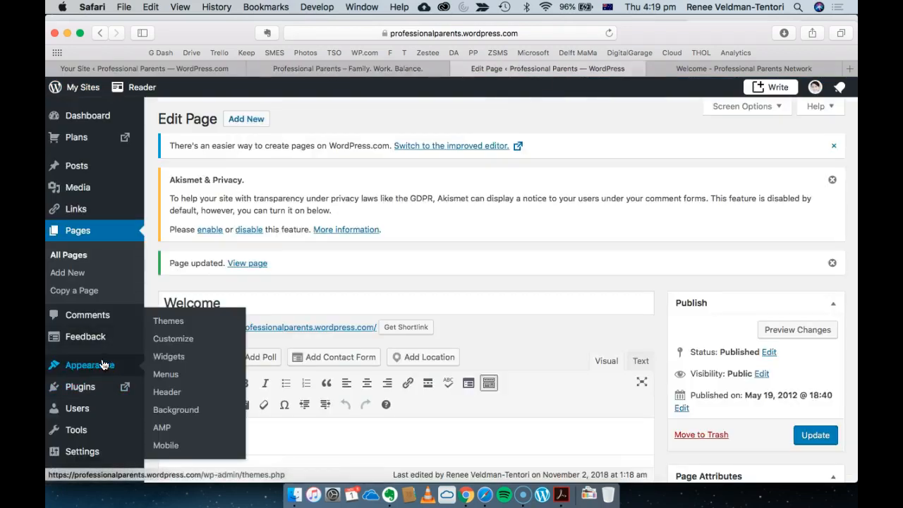
click(185, 342)
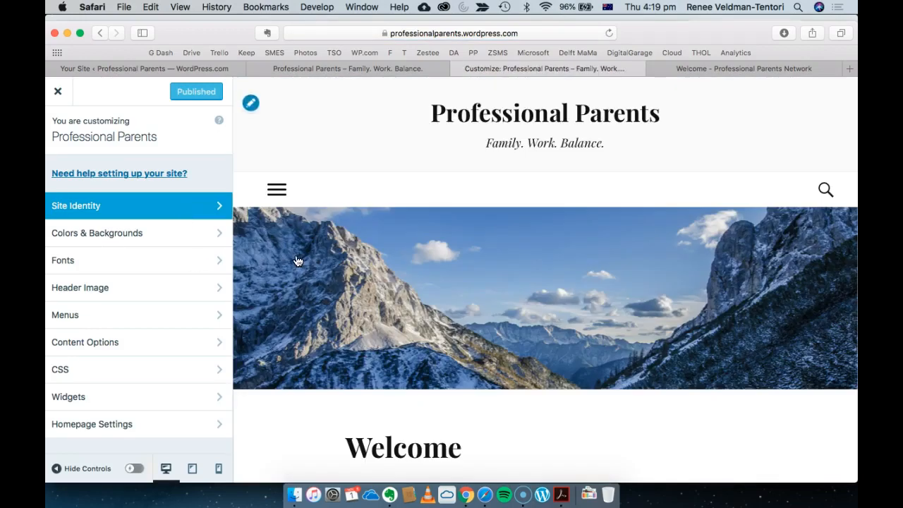
- Try hiding and showing the site title and tagline in the Site Identity settings, leaving them displayed
click(145, 209)
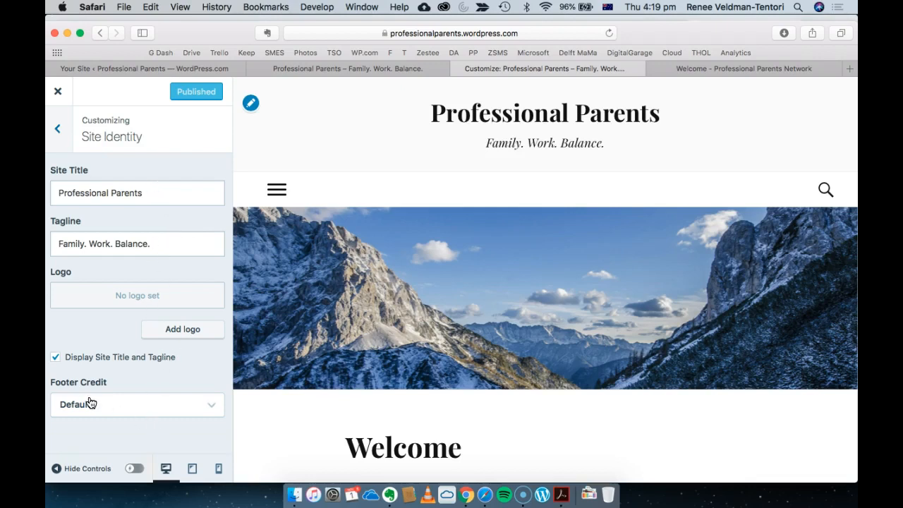
click(58, 358)
click(57, 359)
click(57, 358)
click(57, 358)
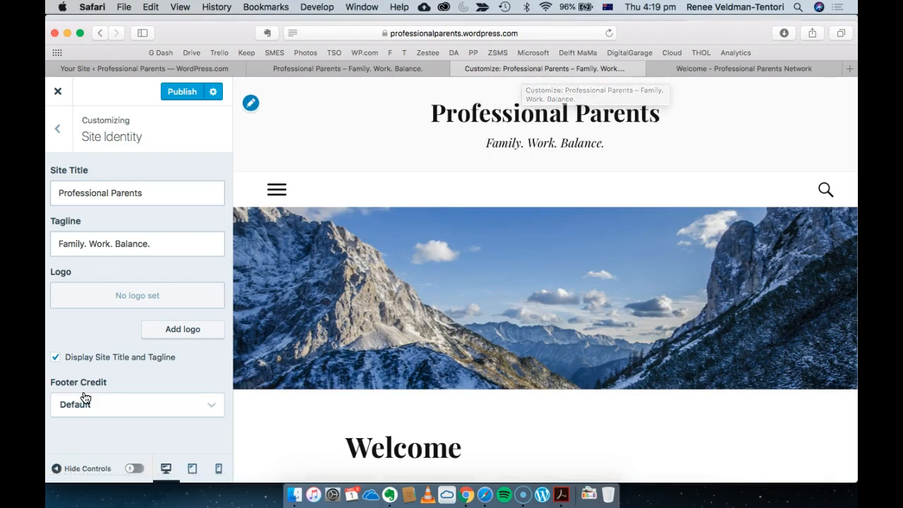
click(62, 136)
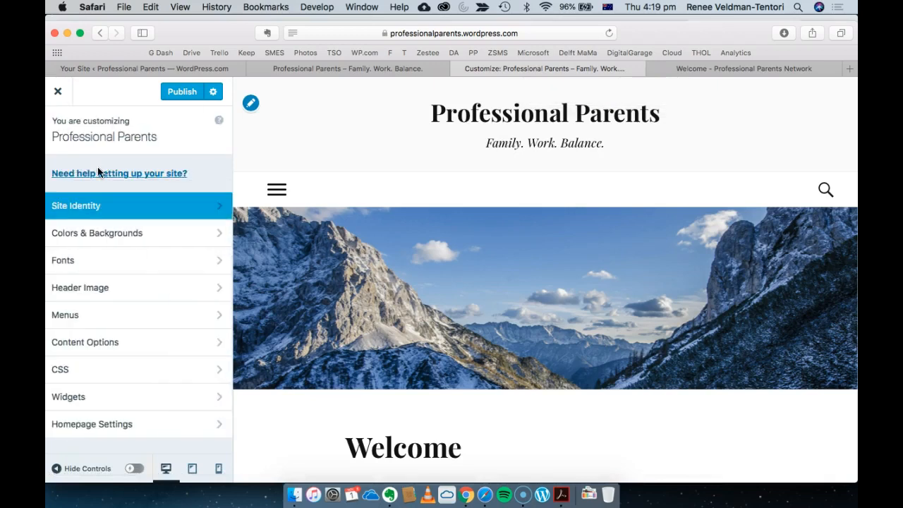
- Look over the customizer's Colors & Backgrounds palette and its heading and base font options
click(101, 230)
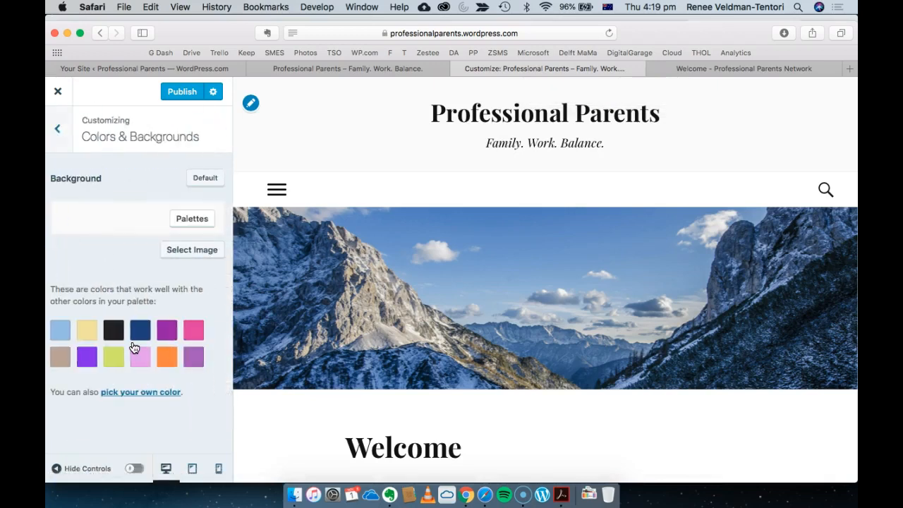
click(60, 132)
click(70, 264)
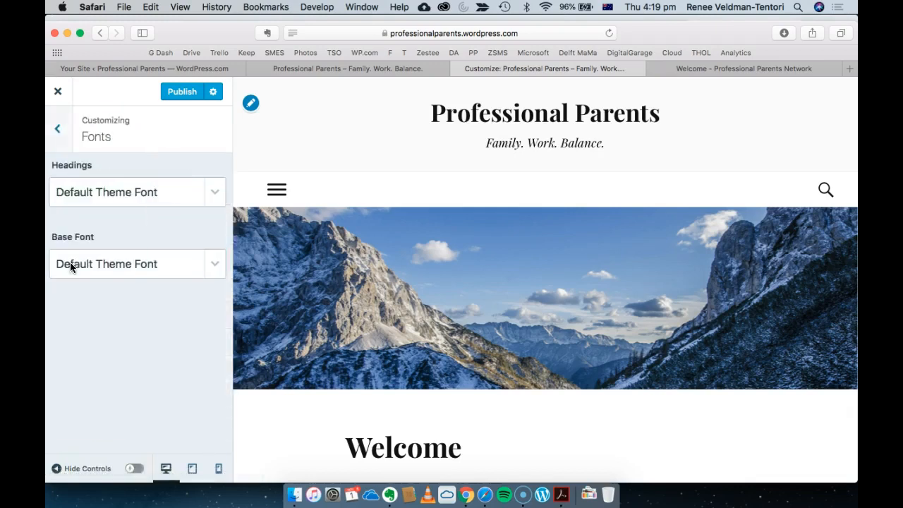
click(61, 127)
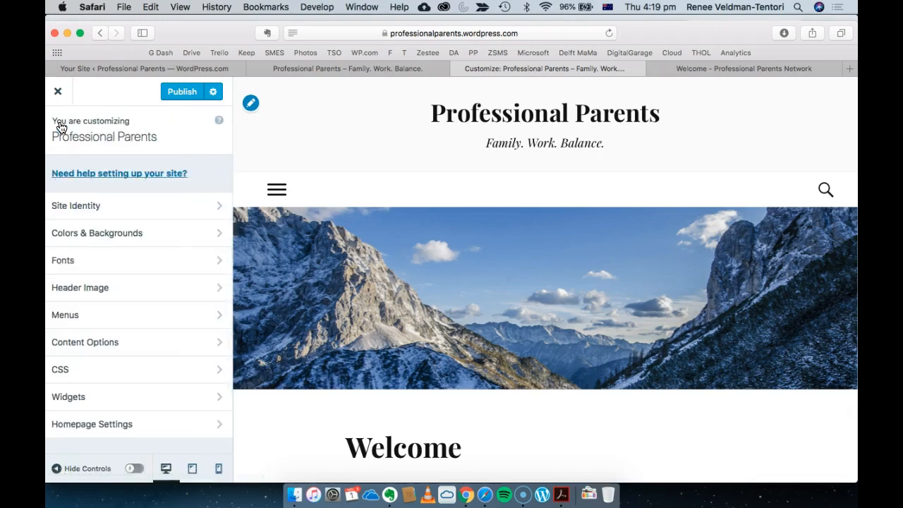
- Open the theme's Header Image settings, look over the suggested headers and start adding a new image
click(74, 297)
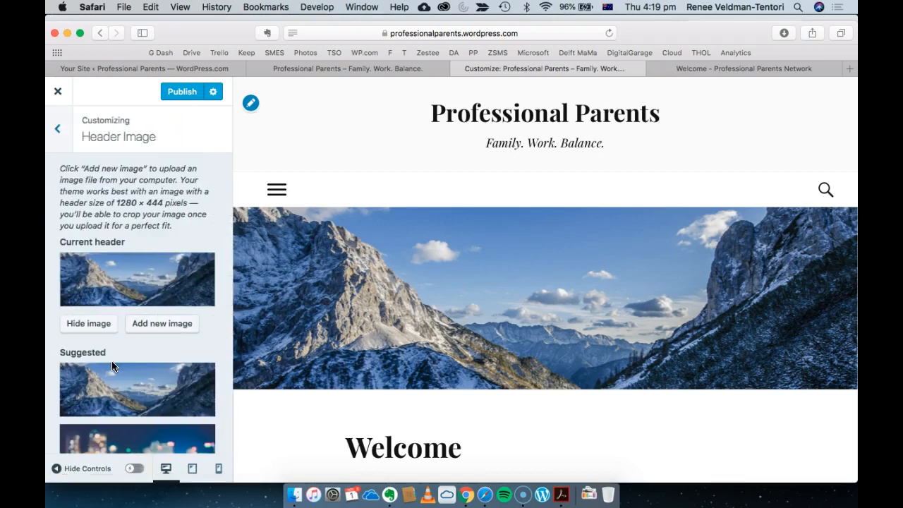
scroll(113, 365, down, 10)
scroll(165, 381, up, 10)
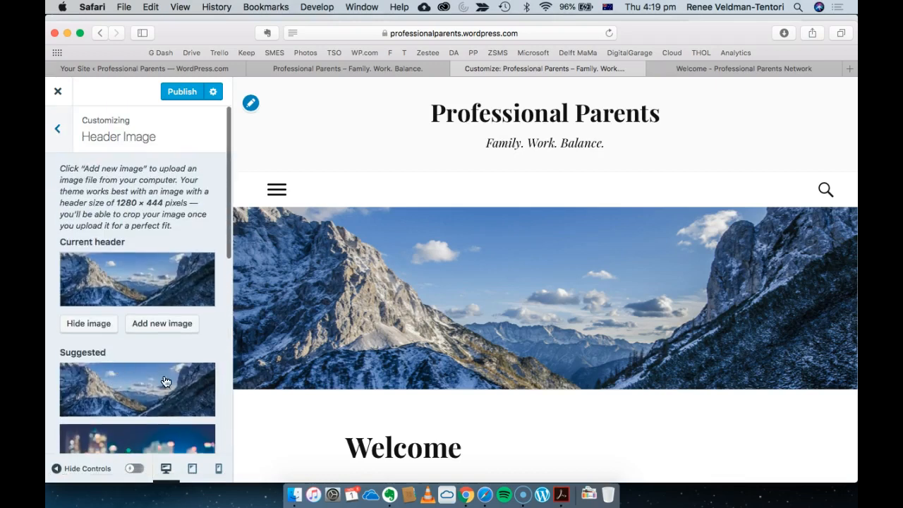
click(185, 326)
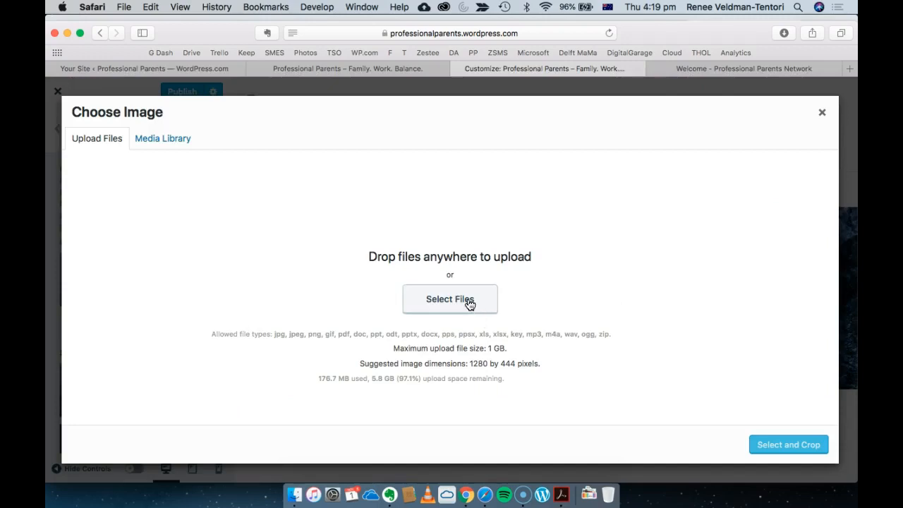
- Browse the media library for a header image and select professional_parents_block.png
click(164, 141)
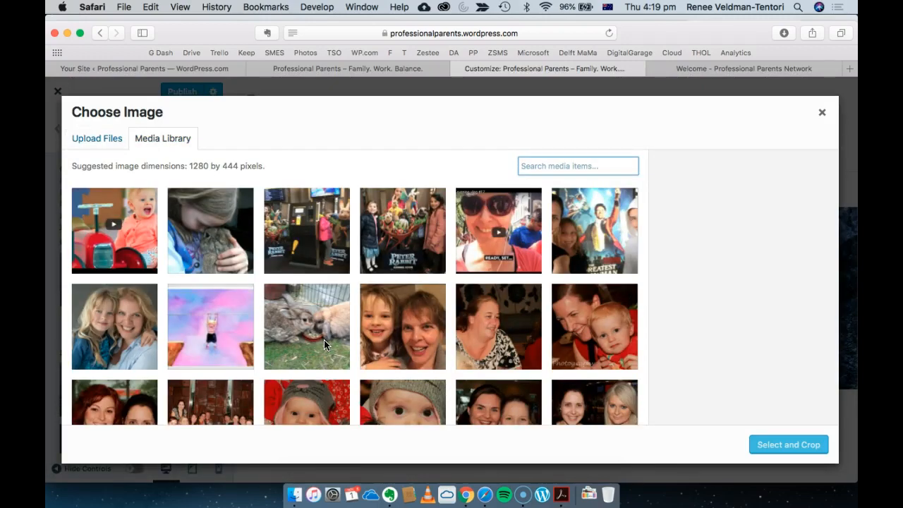
scroll(324, 339, down, 15)
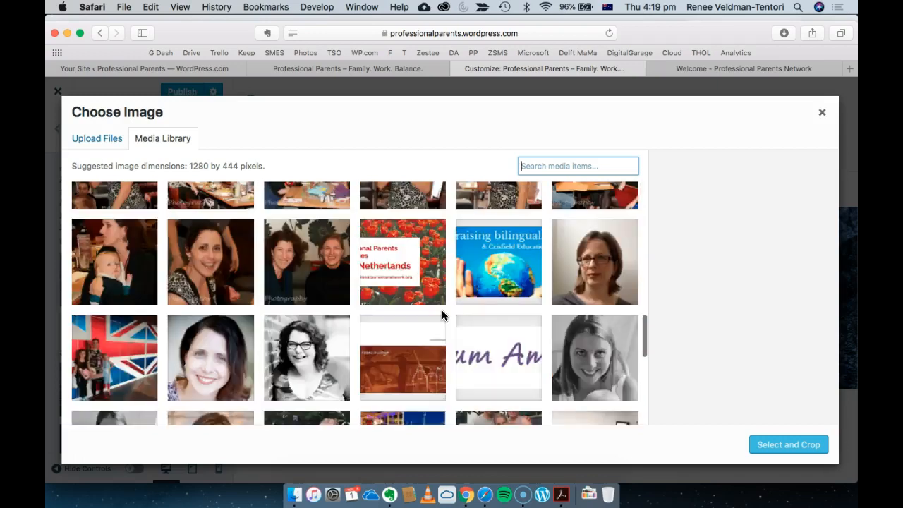
scroll(441, 315, down, 15)
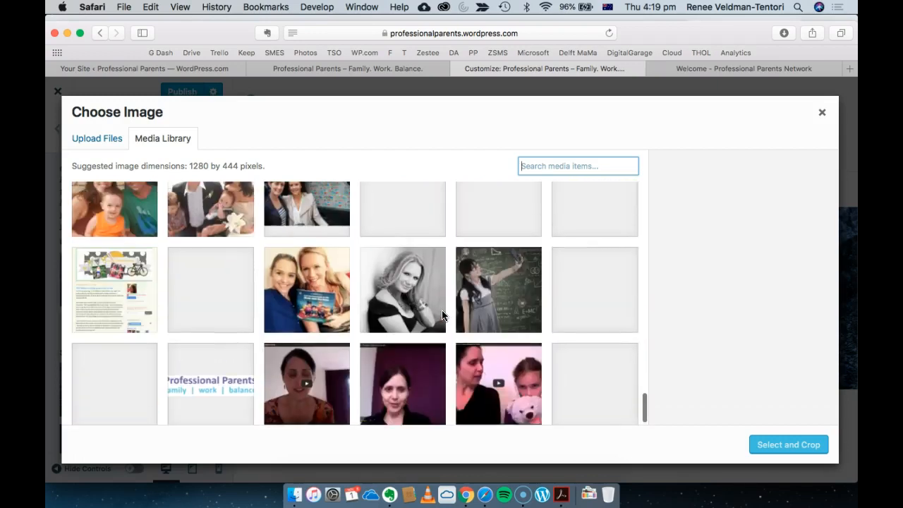
scroll(441, 316, up, 10)
scroll(443, 322, down, 3)
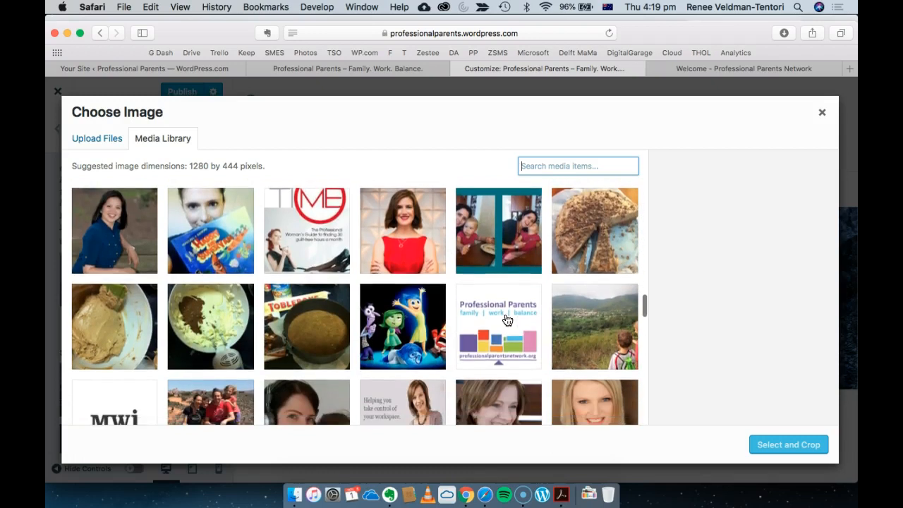
click(508, 320)
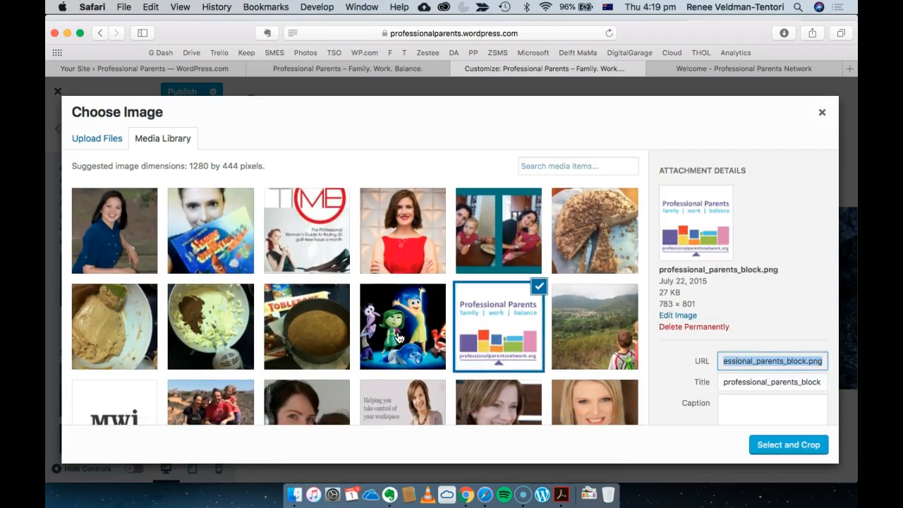
- Search further through the media library for a wider Professional Parents banner and select the text-only logo screenshot
scroll(399, 339, down, 10)
scroll(398, 338, down, 10)
scroll(399, 338, down, 10)
scroll(398, 338, down, 10)
scroll(398, 338, down, 10)
scroll(399, 338, down, 10)
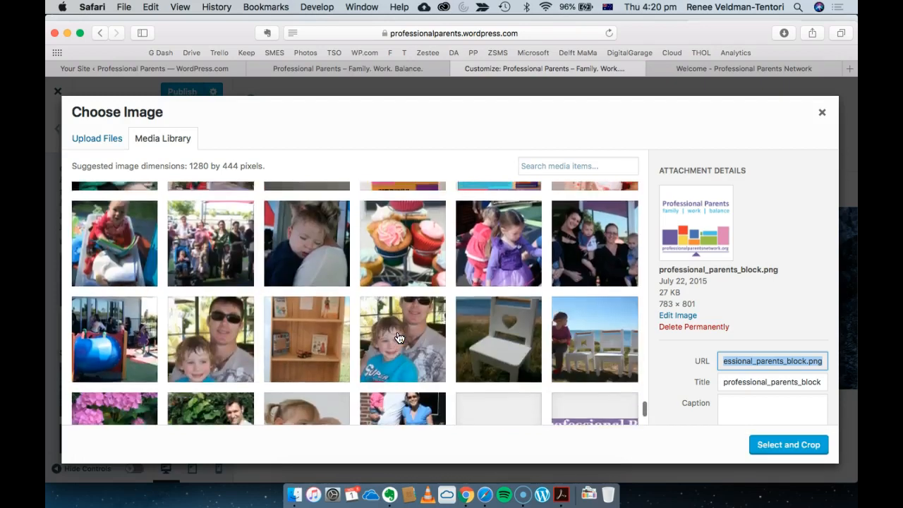
scroll(399, 337, down, 2)
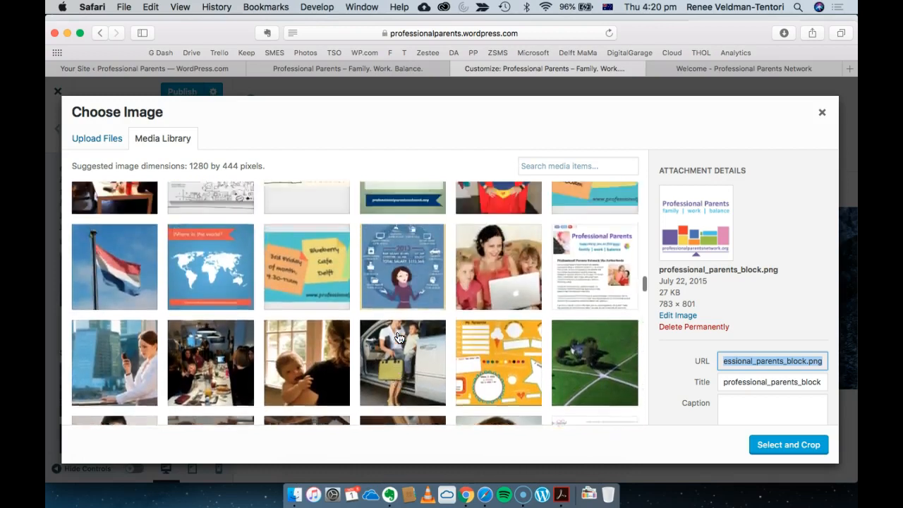
scroll(399, 338, up, 4)
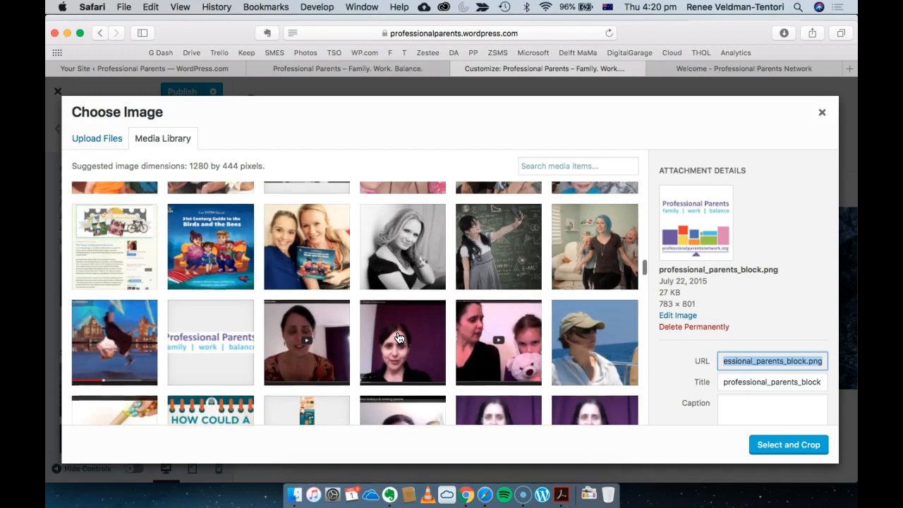
click(225, 354)
- Go back through the media library for other header candidates and reselect professional_parents_block.png
scroll(225, 354, up, 15)
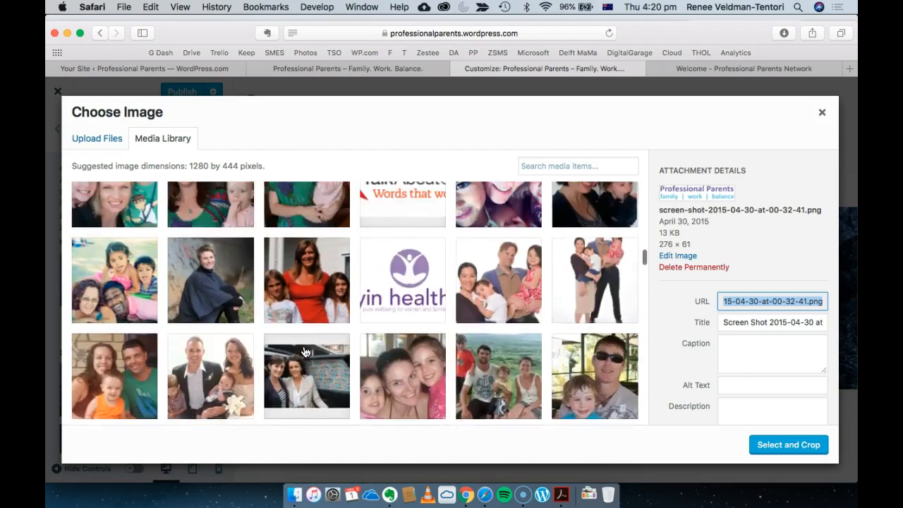
scroll(305, 351, up, 2)
click(517, 295)
scroll(517, 296, up, 5)
scroll(517, 295, up, 10)
scroll(517, 295, up, 5)
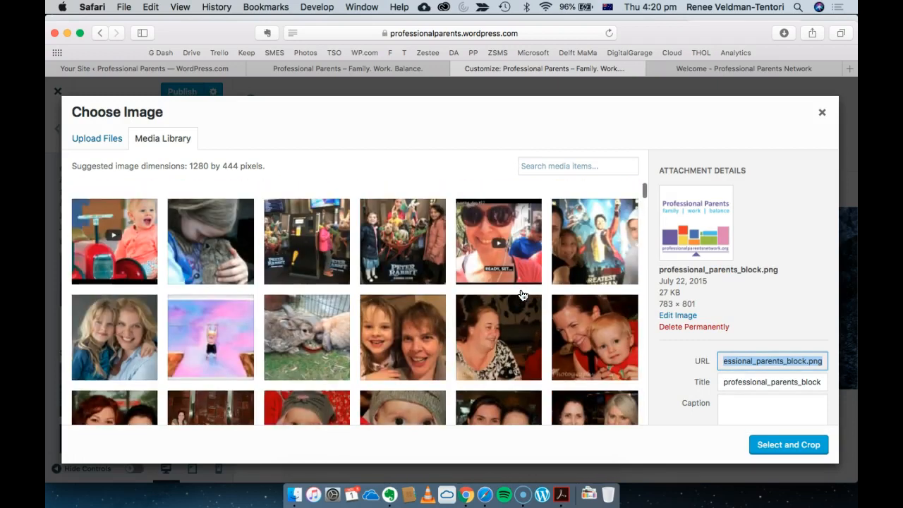
- Upload cropped-professional_parents-1.png from the Downloads folder as the header image and proceed to cropping it
click(96, 140)
click(452, 300)
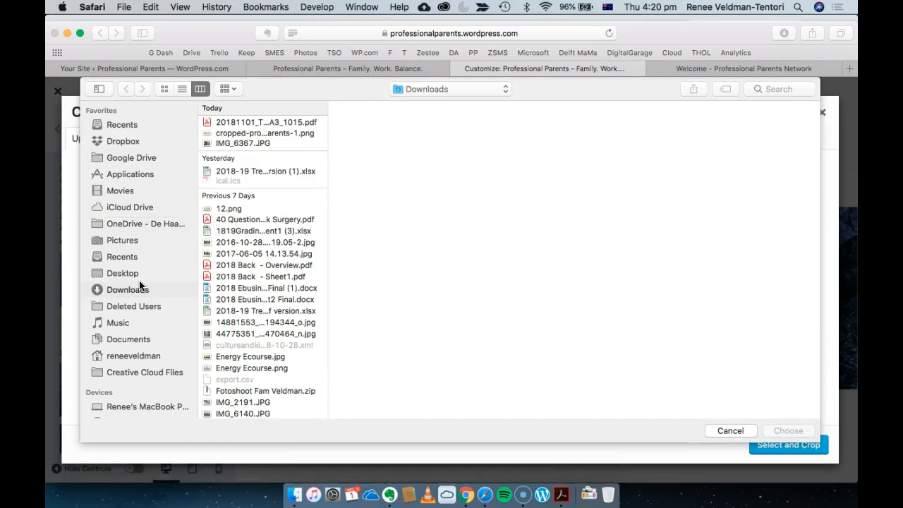
click(267, 133)
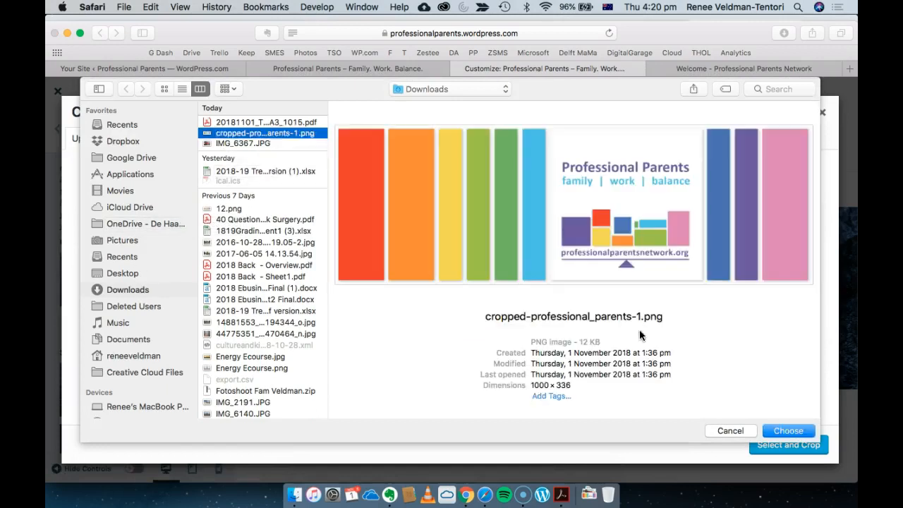
click(800, 427)
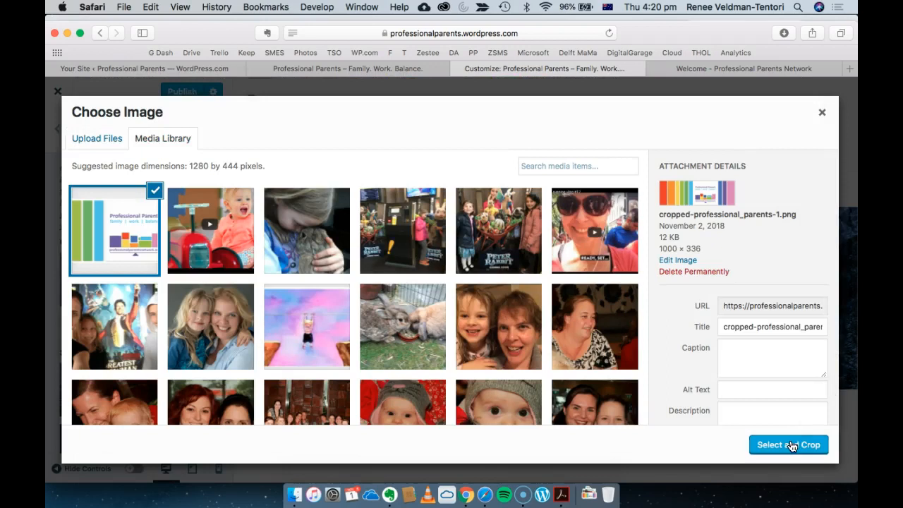
click(788, 445)
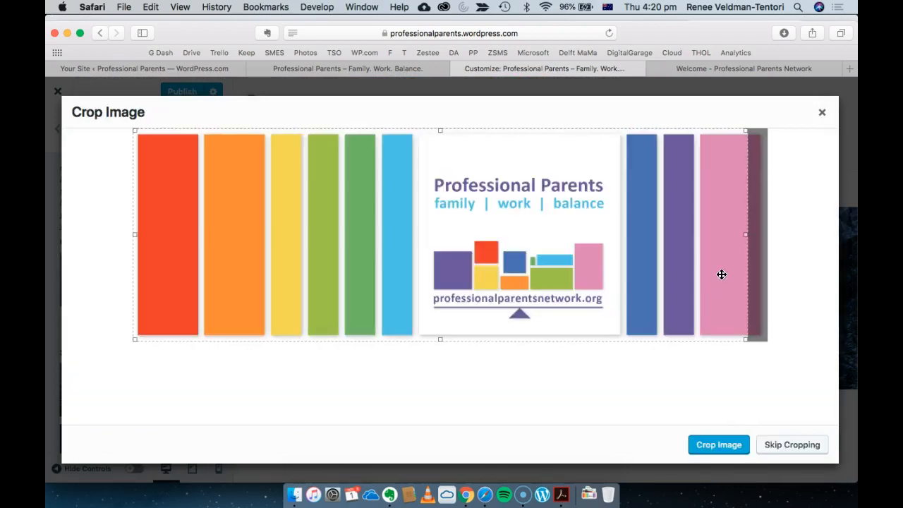
- Crop the banner to the coloured stripes and logo, trimming its upper and lower white margins, and apply it as the header
drag(683, 276, 696, 283)
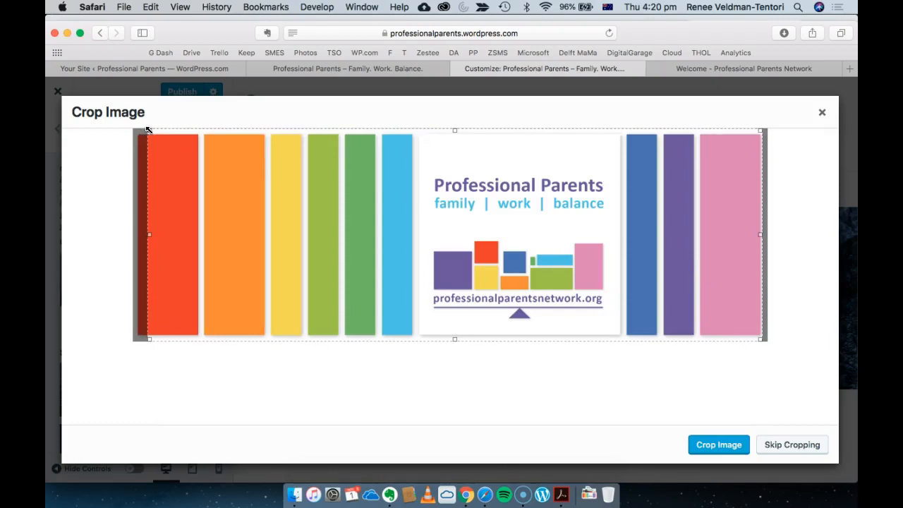
drag(148, 130, 156, 141)
drag(253, 204, 241, 197)
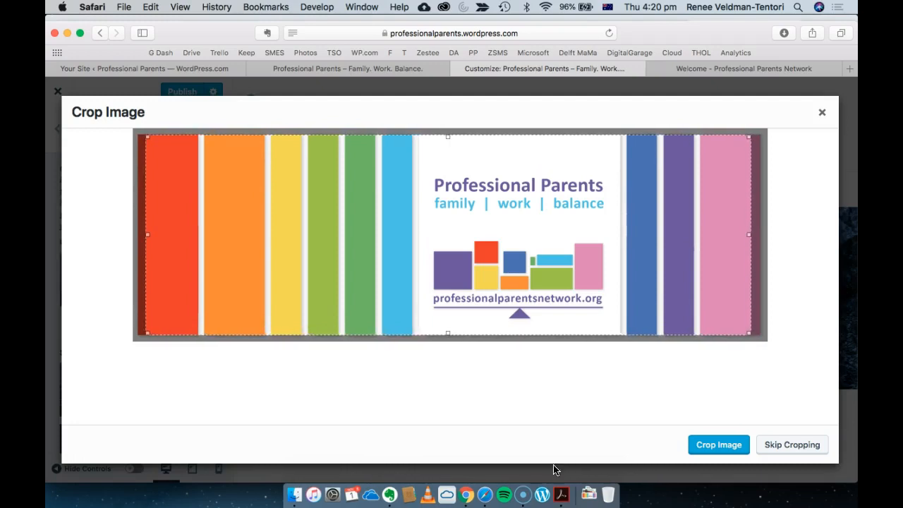
click(706, 445)
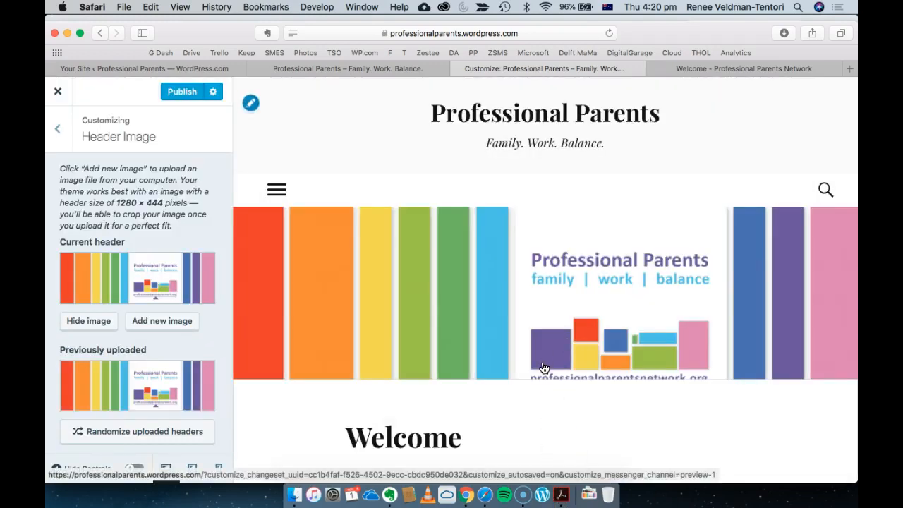
- Check how the new banner displays in the site preview and review the Header Image options
scroll(544, 368, down, 1)
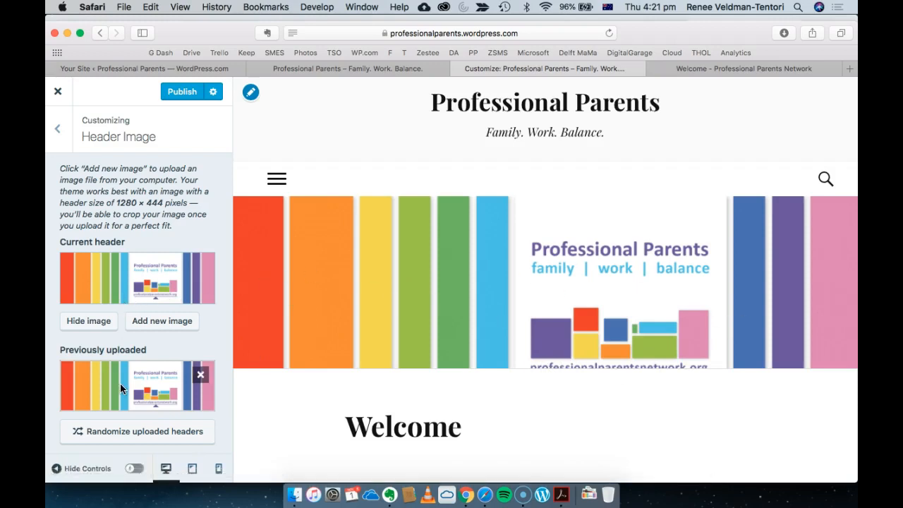
scroll(358, 333, down, 1)
scroll(371, 327, up, 1)
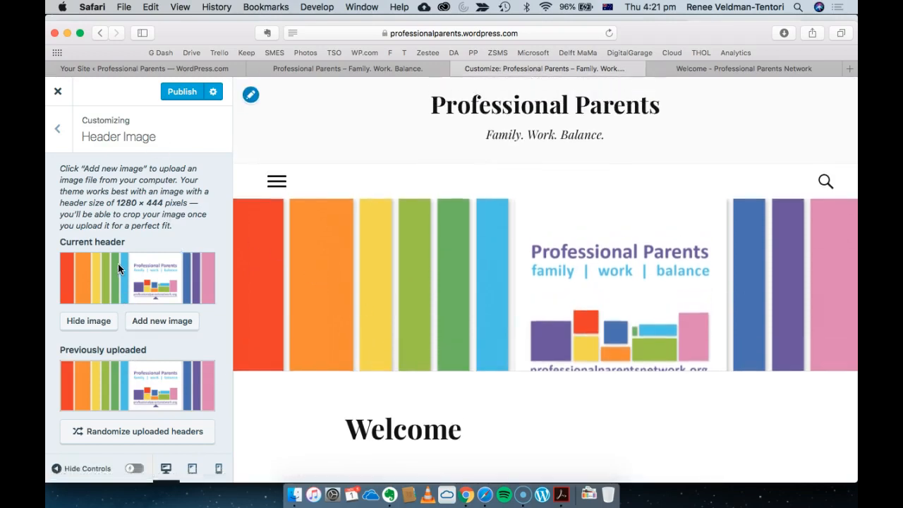
scroll(118, 263, down, 3)
scroll(85, 198, up, 3)
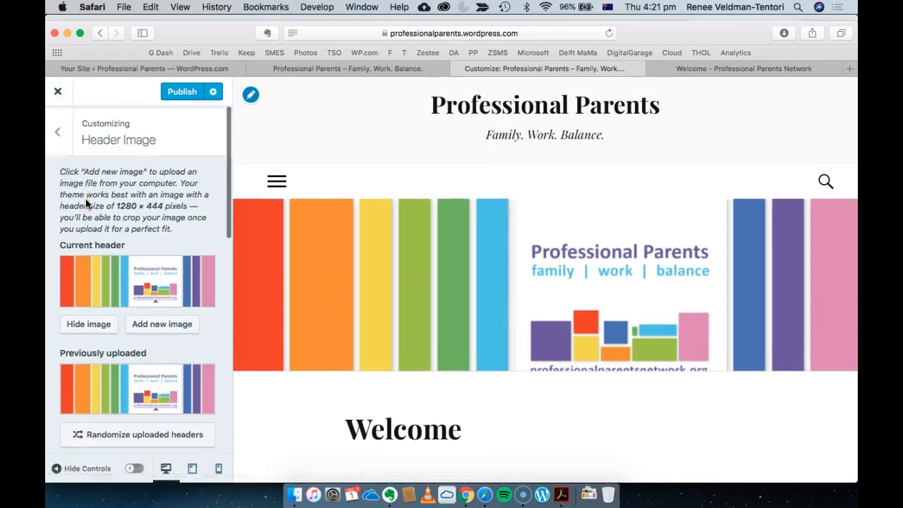
- Open the PPN menu in the customizer and remove its duplicate Welcome and About items
click(58, 131)
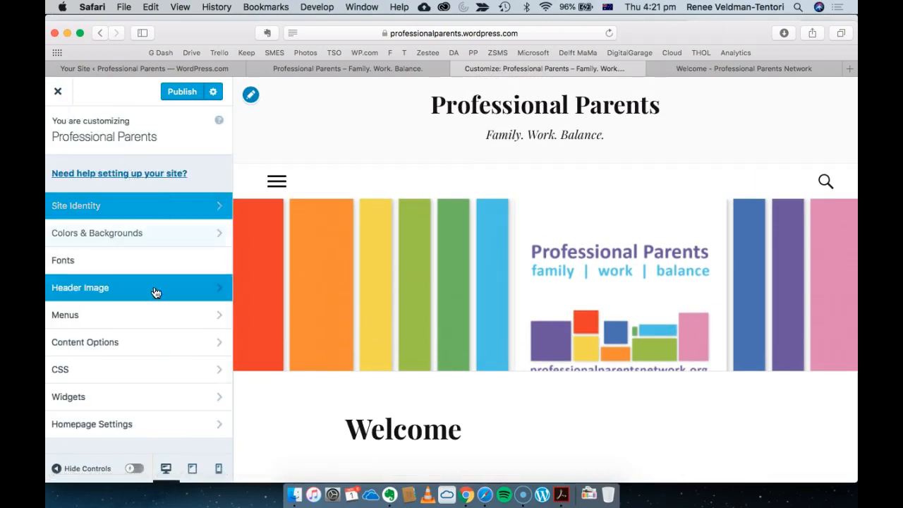
click(135, 315)
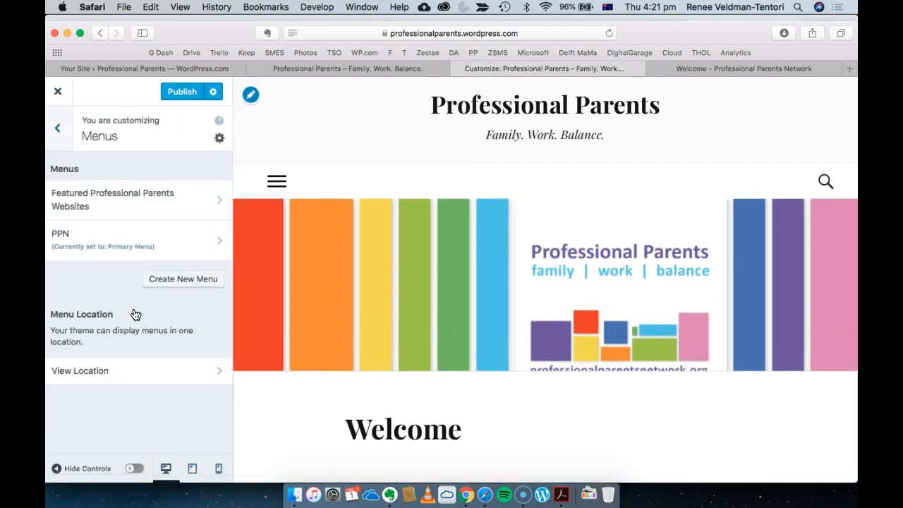
click(187, 253)
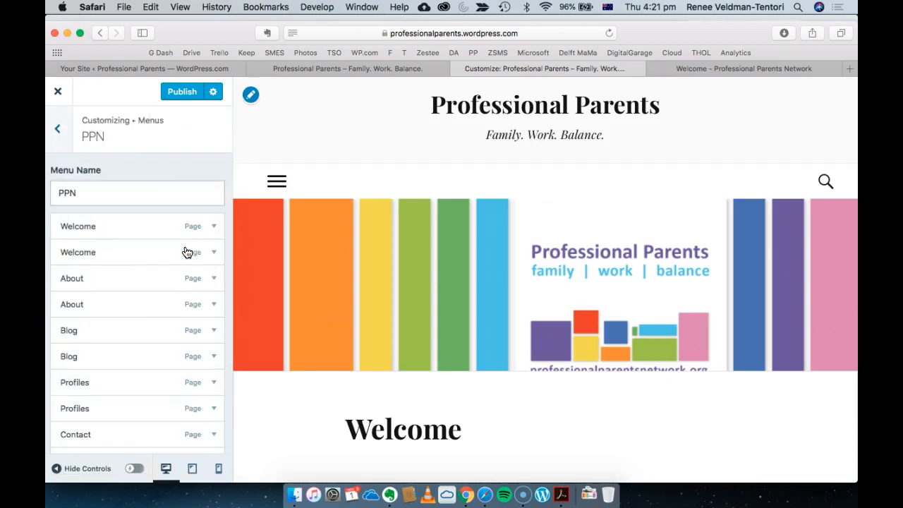
scroll(201, 239, down, 2)
click(176, 224)
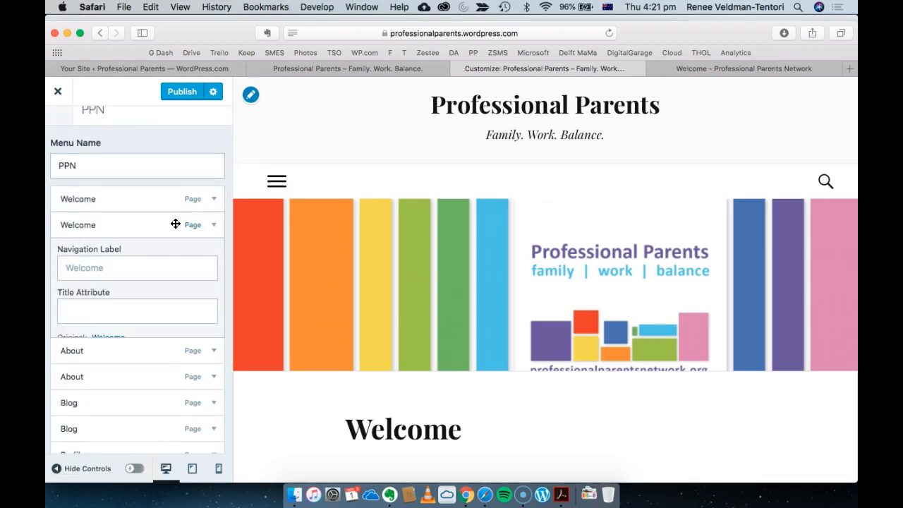
click(74, 357)
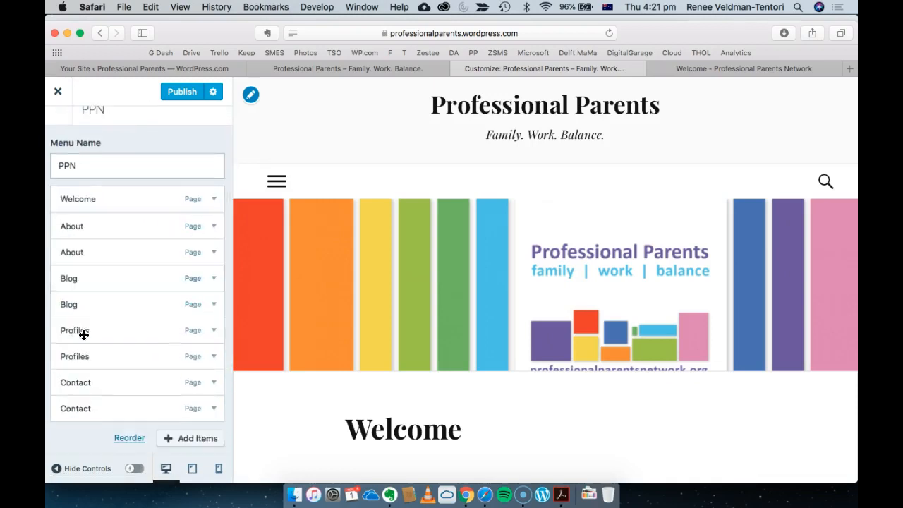
click(82, 251)
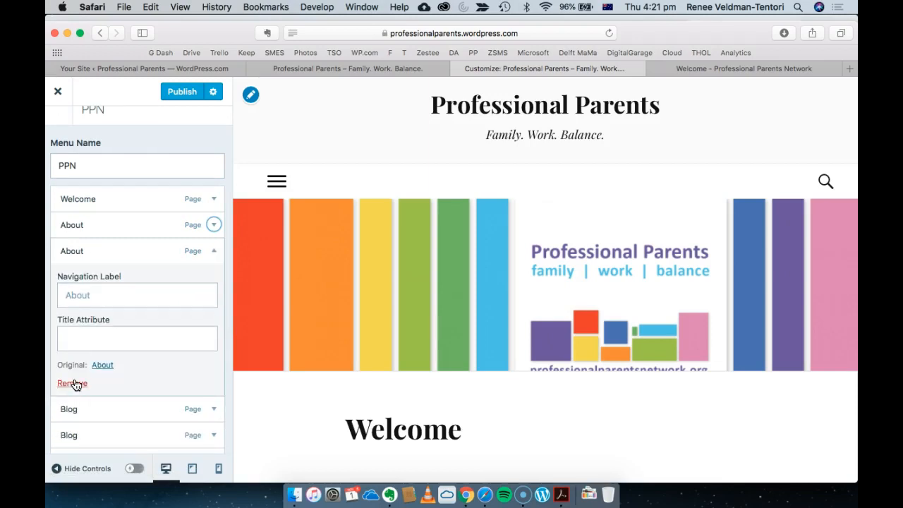
click(73, 383)
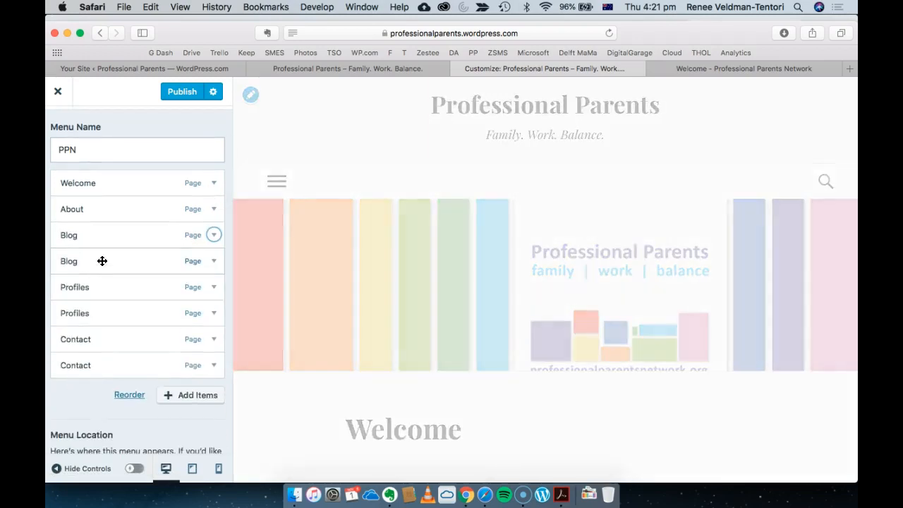
- Remove the duplicate Blog and Profiles items from the PPN menu and check the site navigation in the preview
click(98, 261)
click(90, 262)
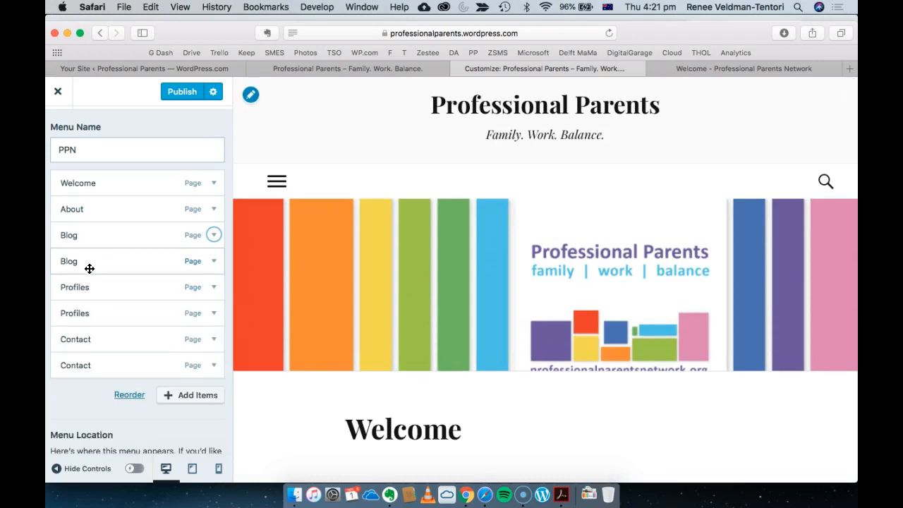
click(89, 261)
click(72, 394)
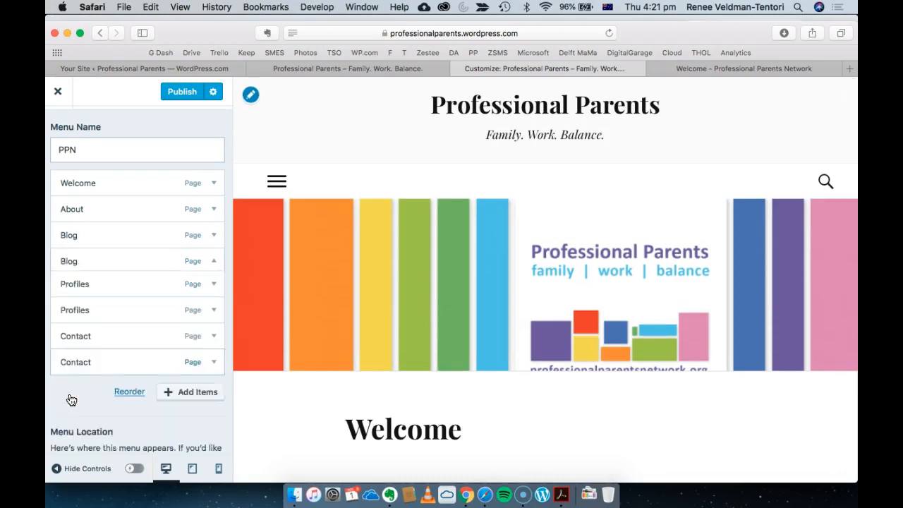
click(98, 295)
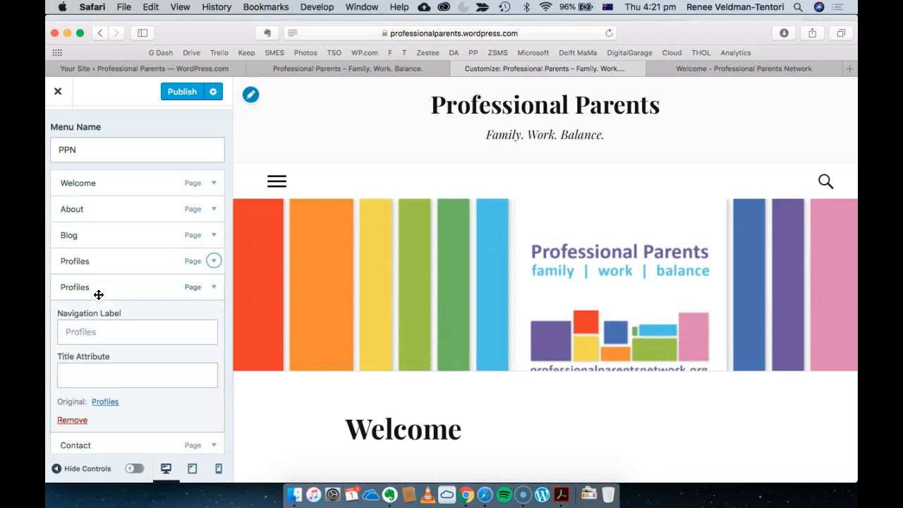
click(73, 420)
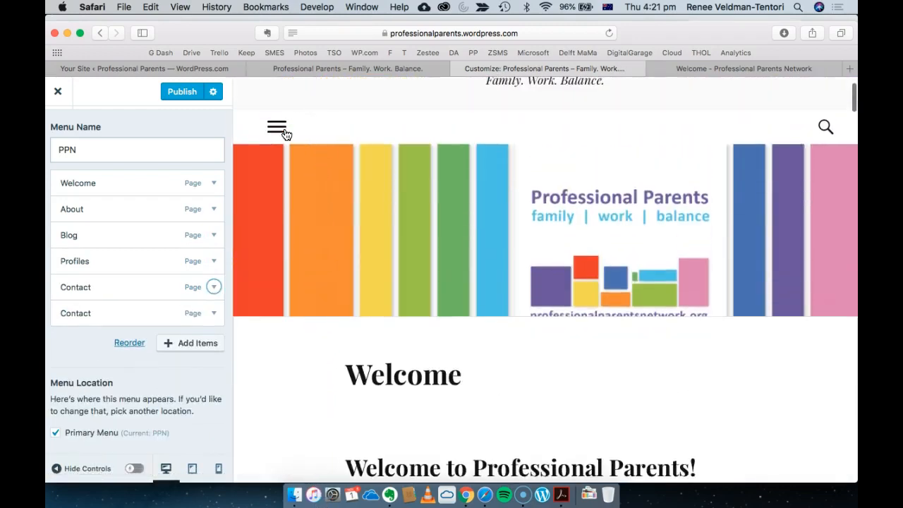
click(282, 131)
click(283, 134)
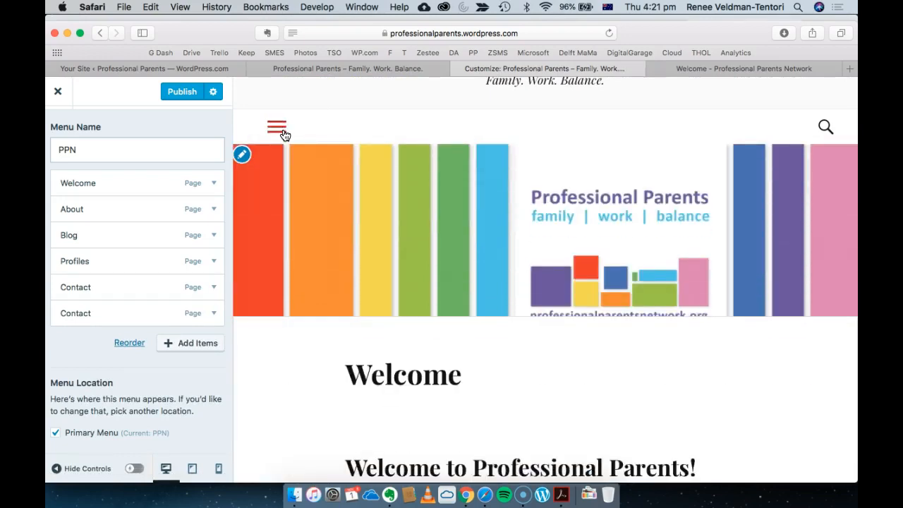
- Remove the duplicate Contact item from the PPN menu and check the navigation in the site preview
click(283, 133)
click(283, 133)
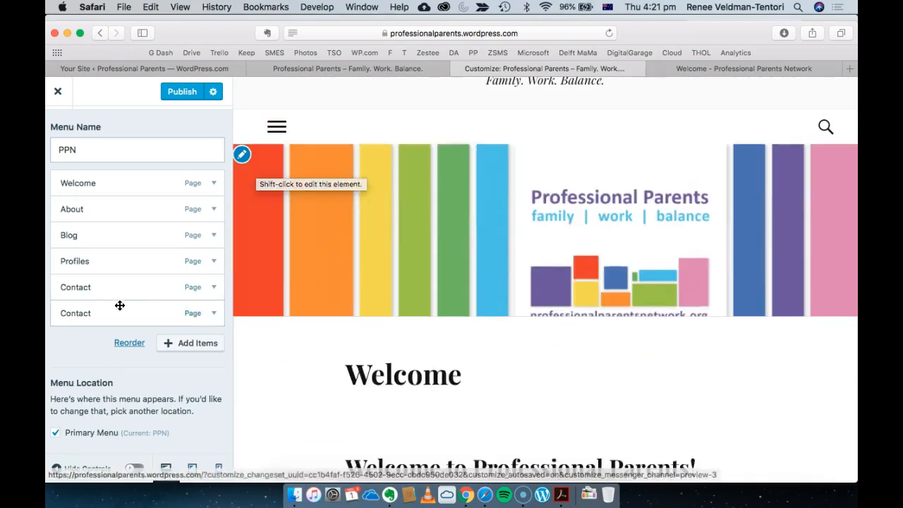
click(86, 286)
scroll(89, 342, down, 2)
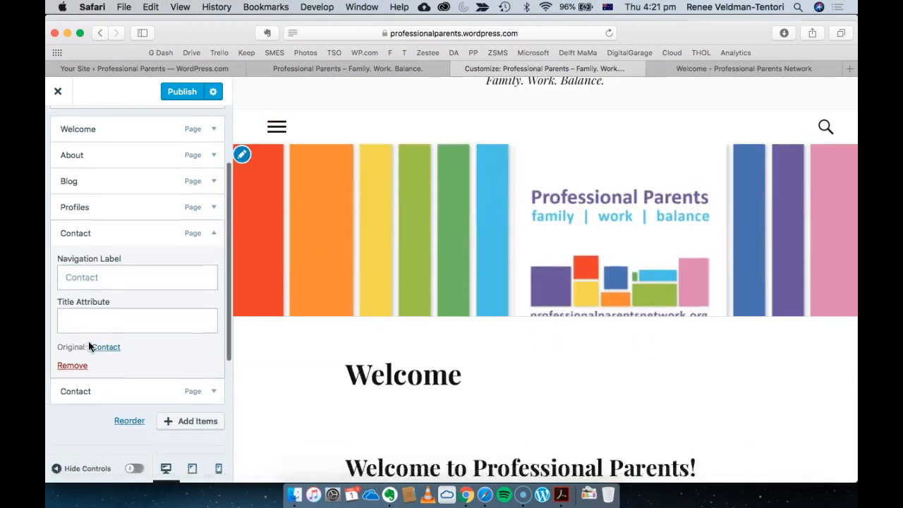
click(74, 369)
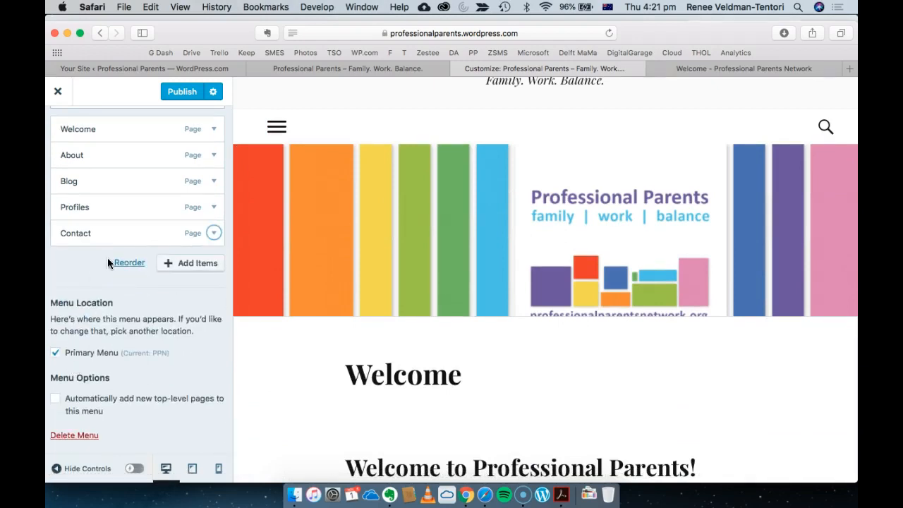
click(277, 127)
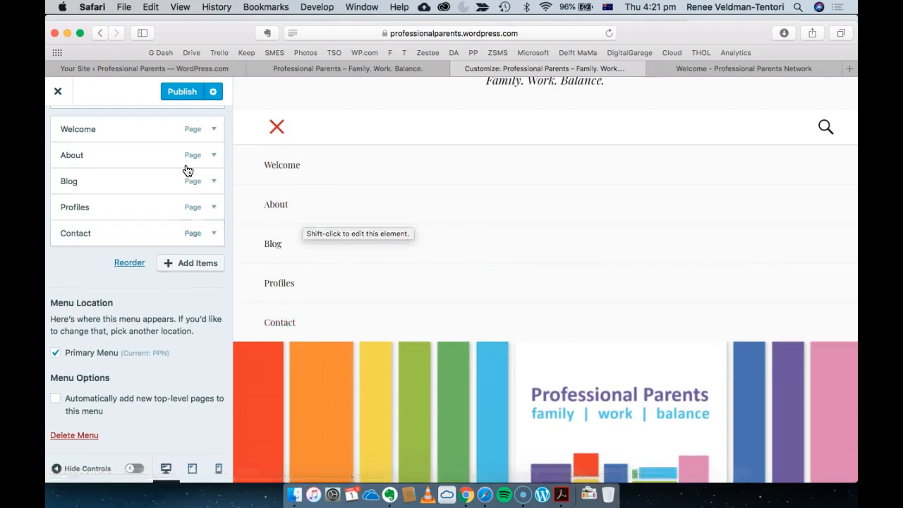
scroll(174, 332, down, 1)
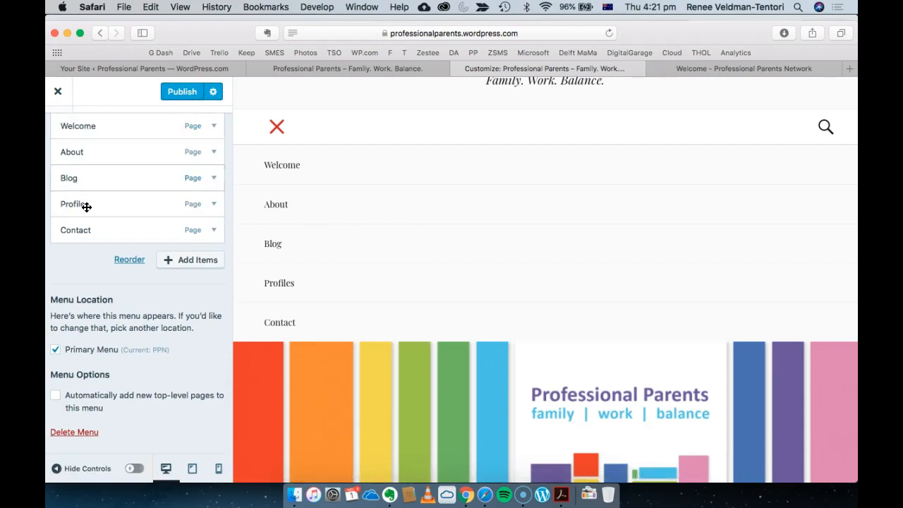
scroll(86, 206, up, 3)
- Leave the menu settings and review the customizer's Content Options and CSS sections
click(58, 126)
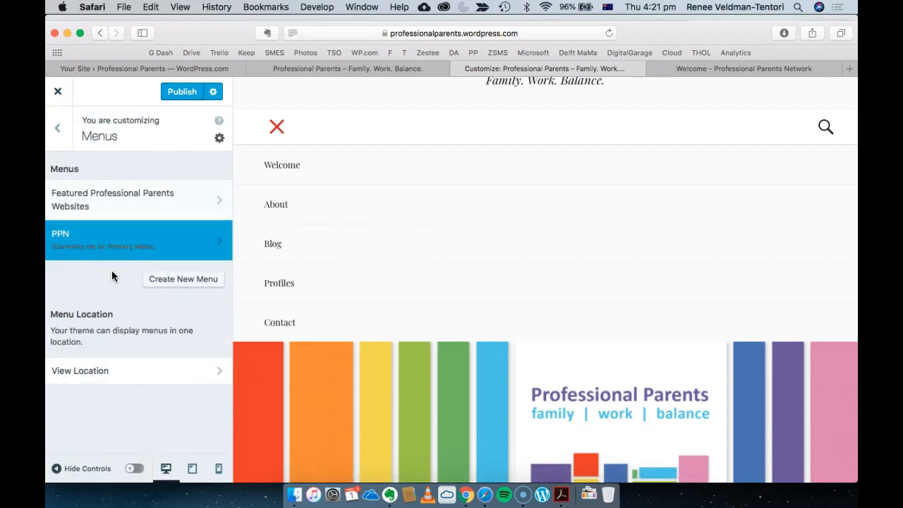
click(65, 144)
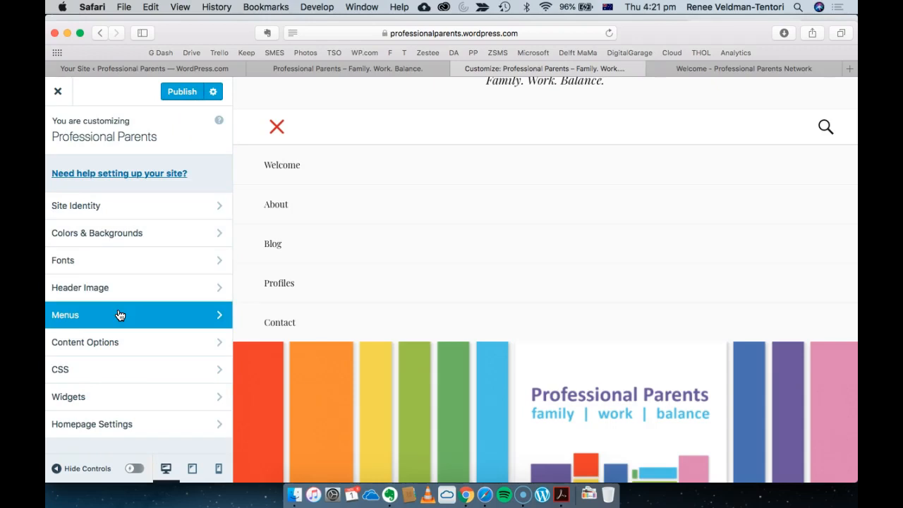
click(114, 344)
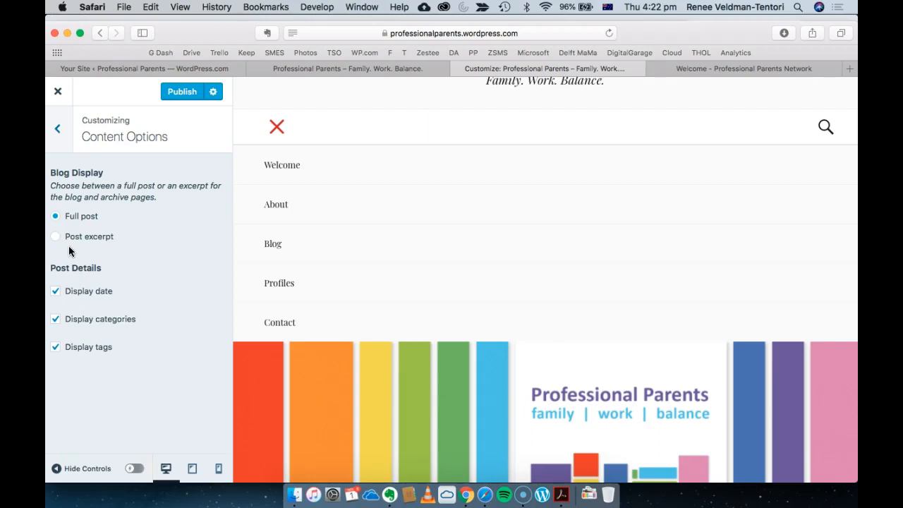
click(62, 143)
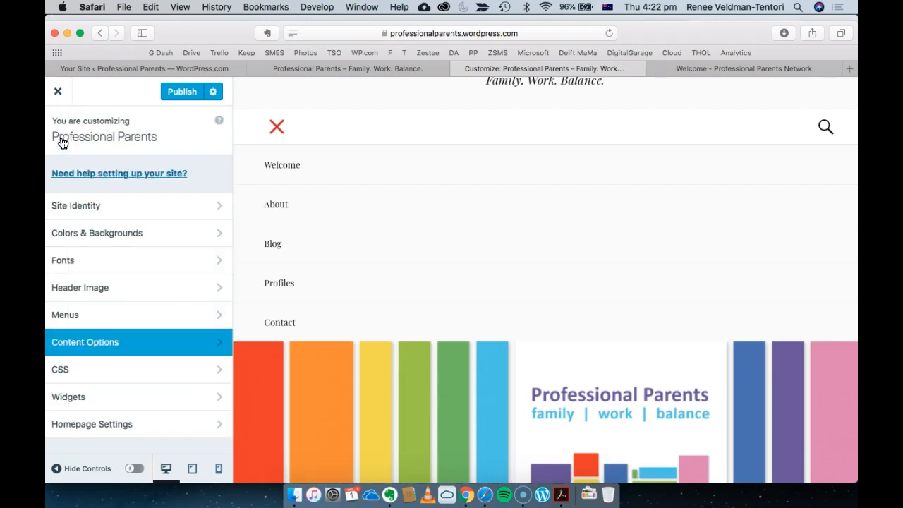
click(82, 370)
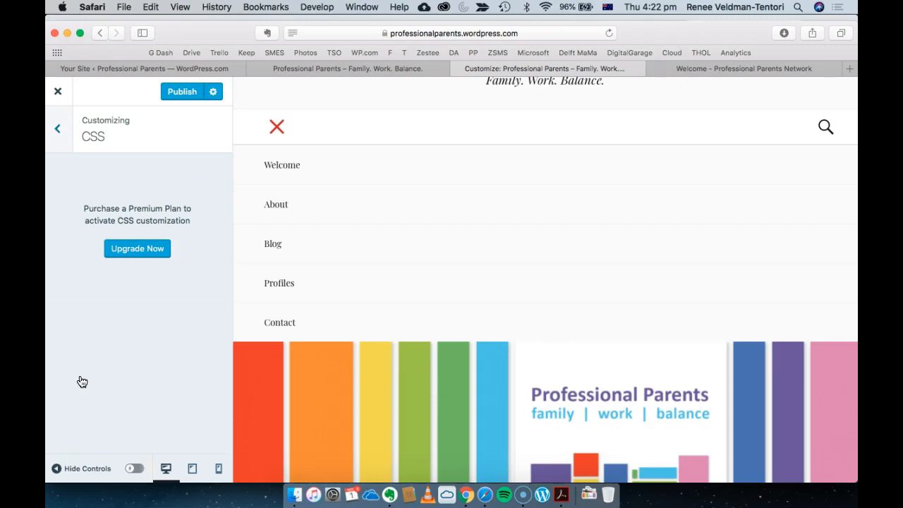
click(61, 131)
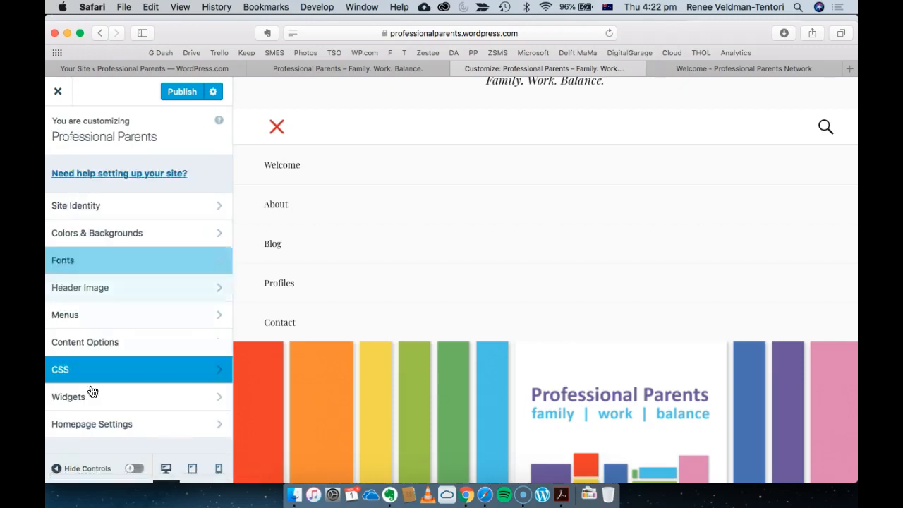
- Review the Widgets section, looking into the Footer Widgets 1, 2 and 3 areas
click(68, 397)
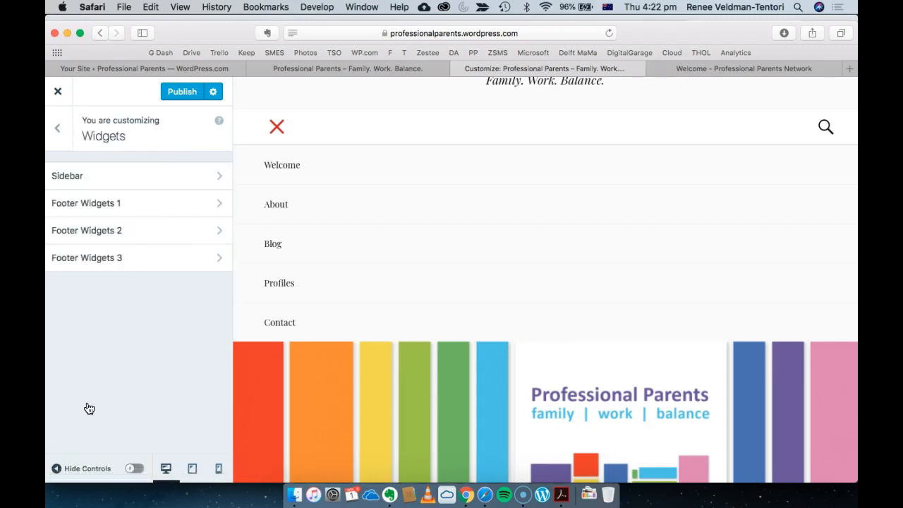
click(137, 203)
click(60, 131)
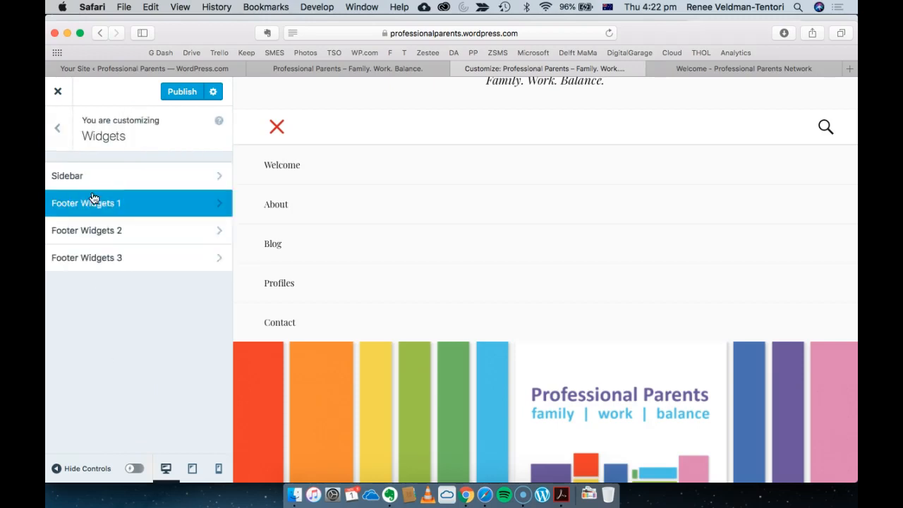
click(135, 233)
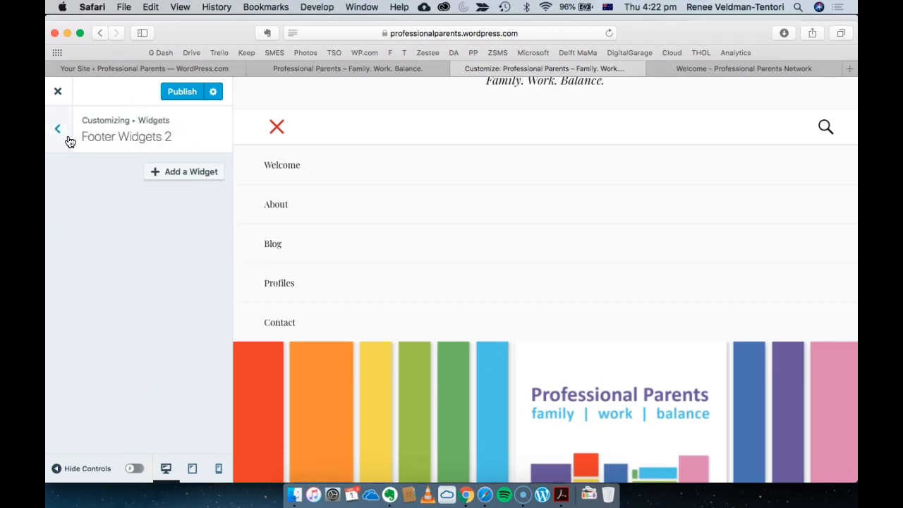
click(69, 140)
click(131, 259)
click(57, 128)
click(61, 142)
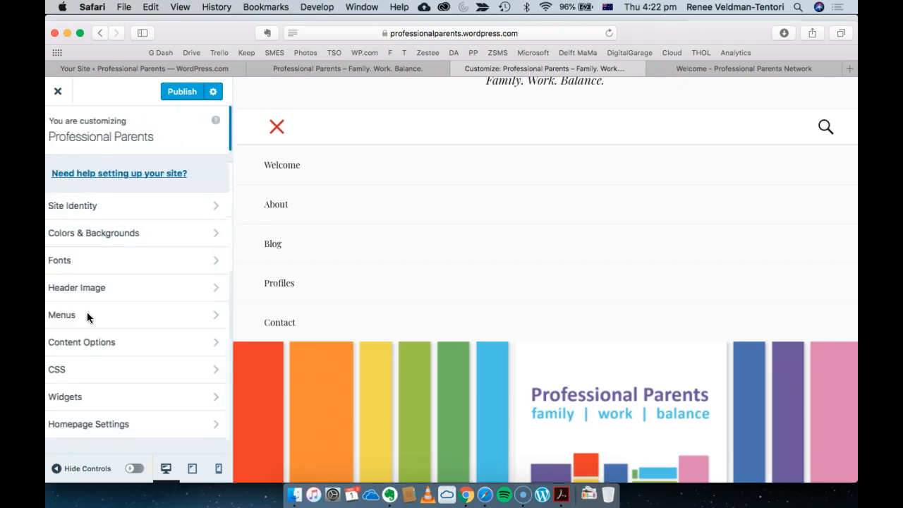
- Check the static homepage and posts page assignments in Homepage Settings and publish the customizer changes
click(81, 430)
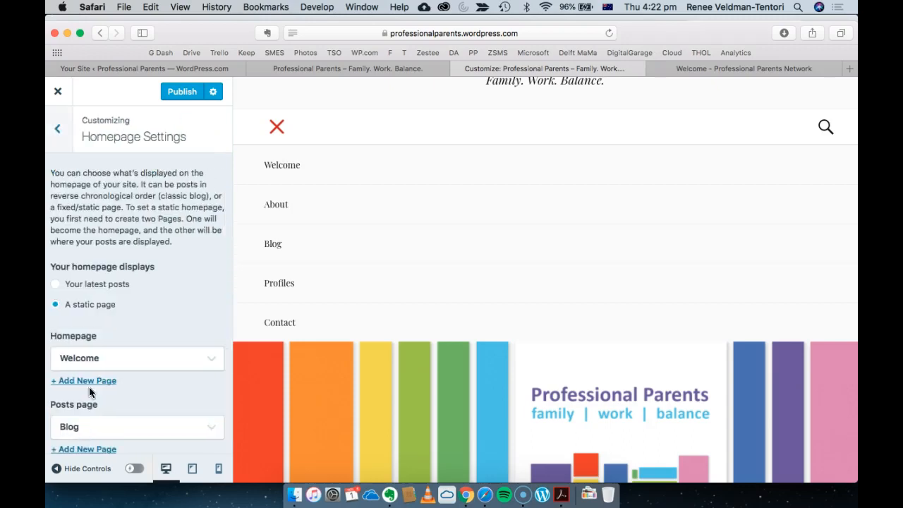
scroll(95, 384, down, 2)
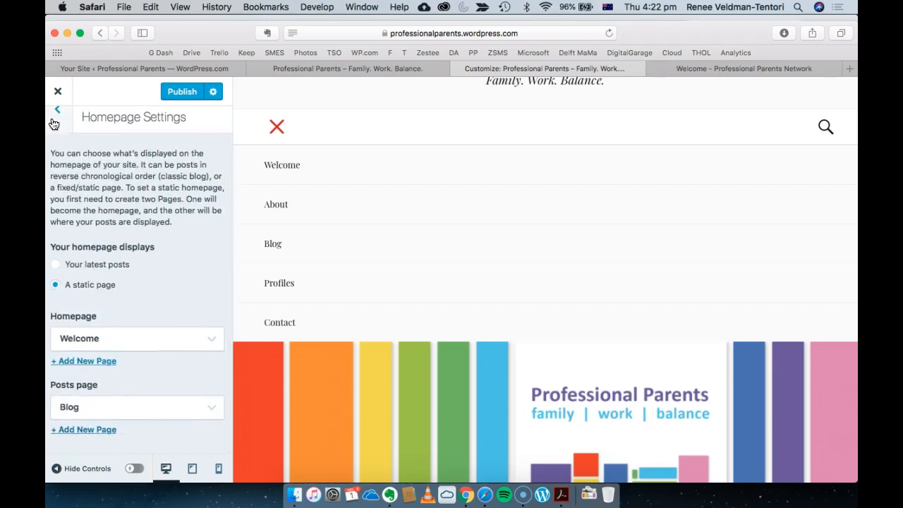
click(181, 99)
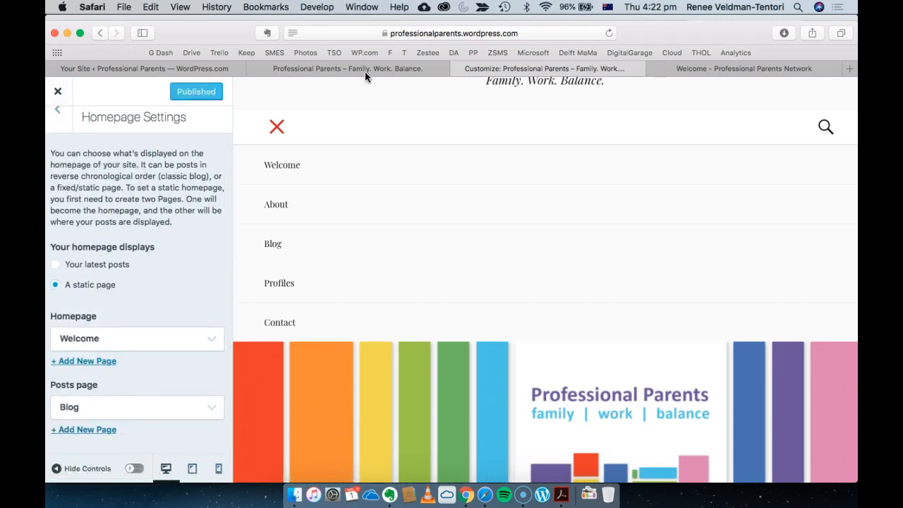
- View the refreshed live site and examine its header banner, navigation menu and Welcome page content
click(371, 69)
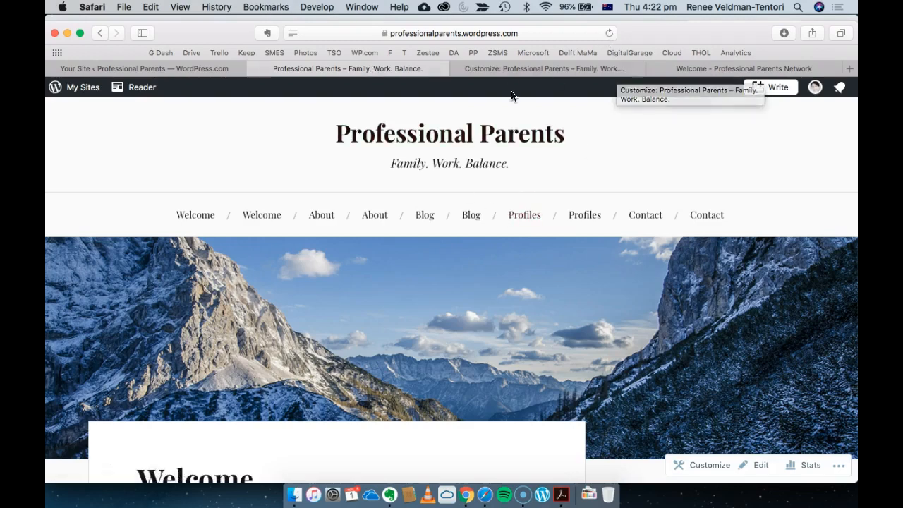
click(514, 70)
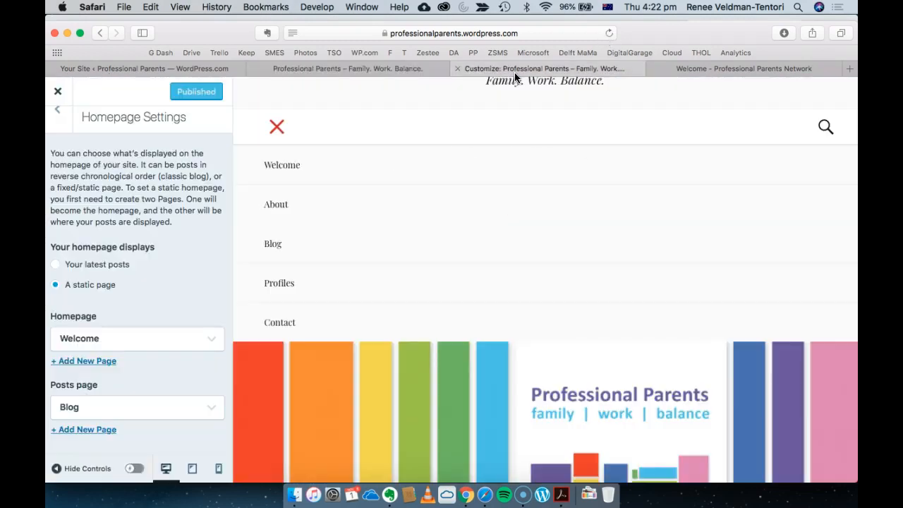
click(410, 67)
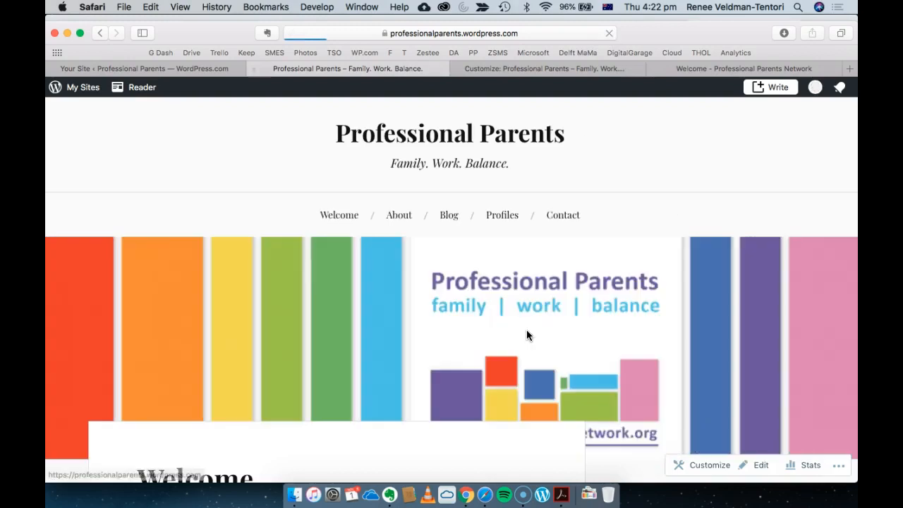
scroll(526, 330, down, 3)
scroll(526, 335, down, 1)
scroll(527, 335, up, 2)
scroll(527, 335, down, 6)
scroll(527, 334, down, 15)
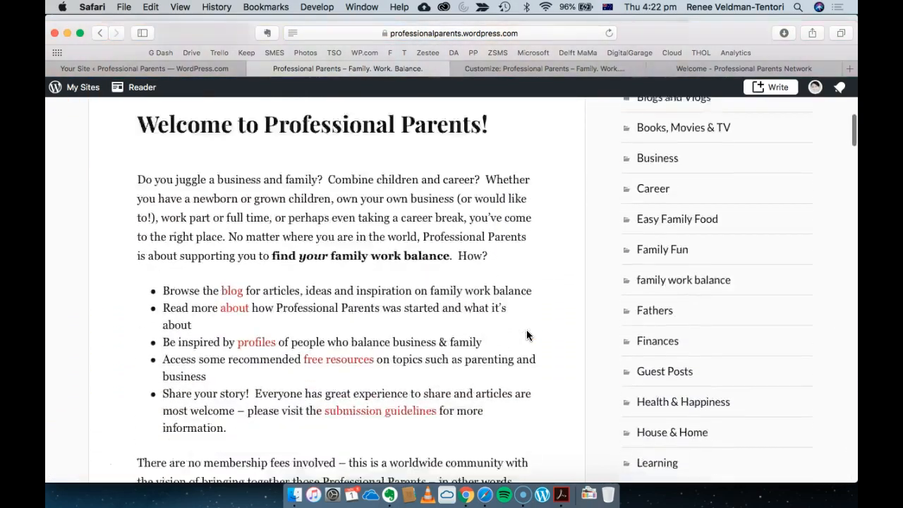
scroll(527, 335, up, 12)
scroll(526, 335, up, 10)
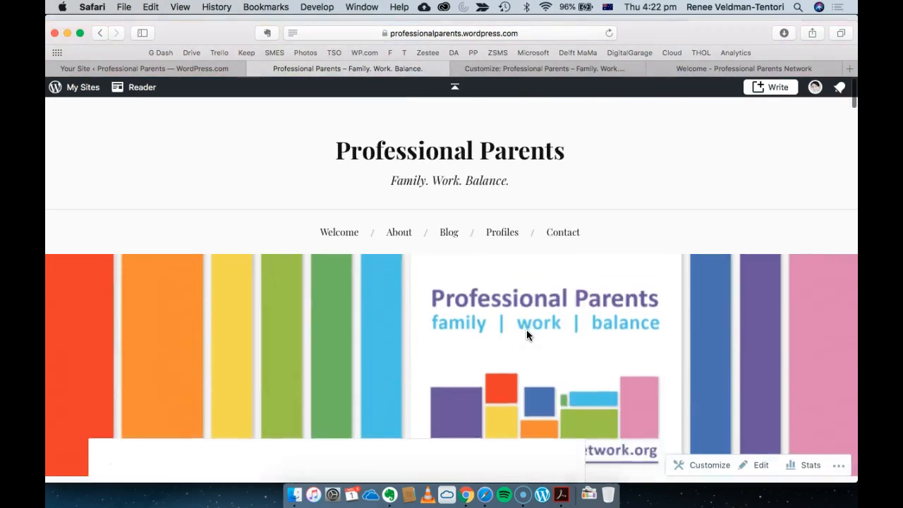
scroll(528, 335, down, 2)
scroll(536, 457, down, 3)
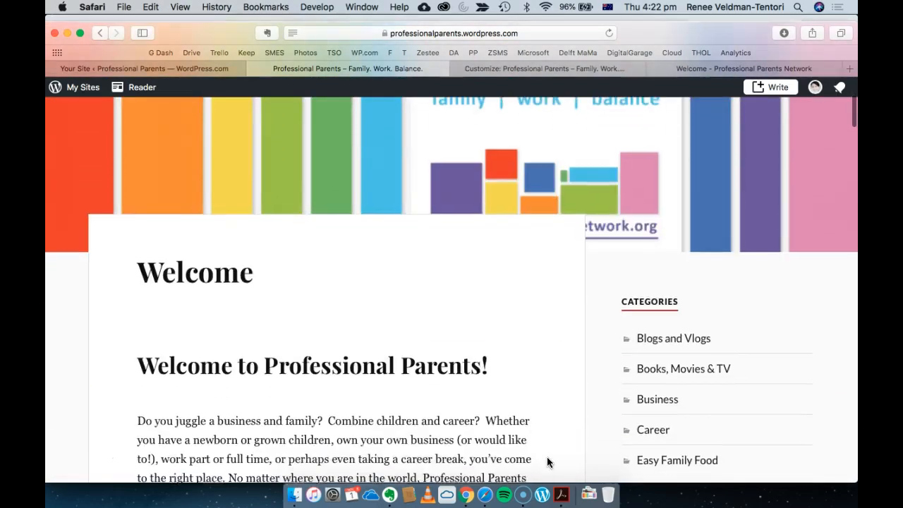
scroll(547, 456, up, 6)
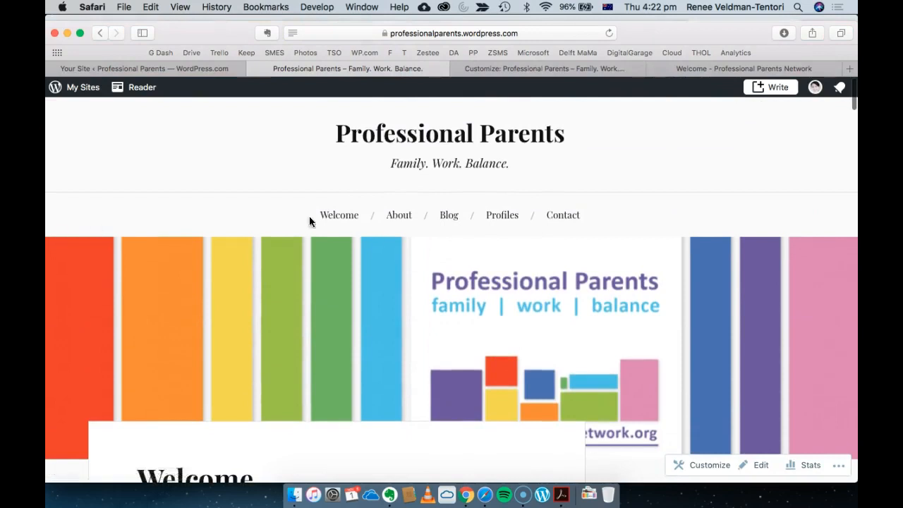
- Examine the live homepage's sidebar widgets all the way to the footer, looking for repeated or overly long lists
scroll(550, 303, down, 2)
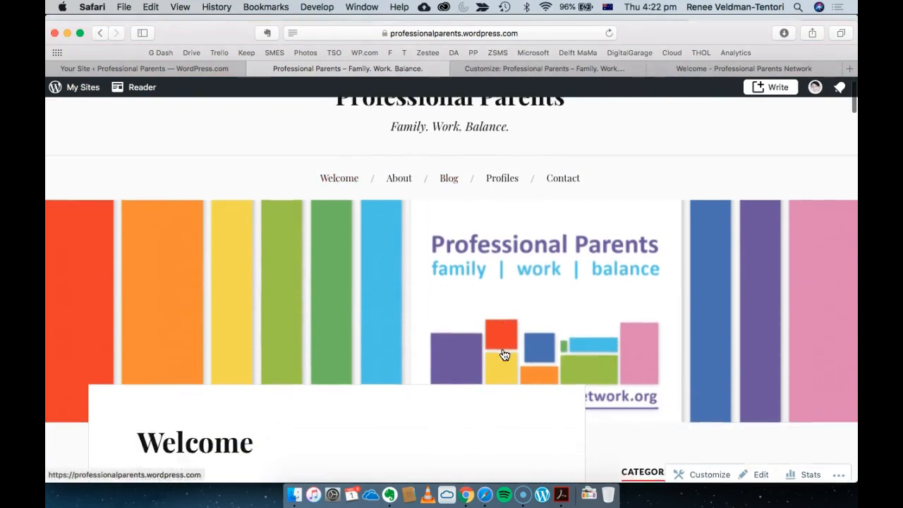
scroll(332, 413, down, 15)
scroll(366, 432, down, 20)
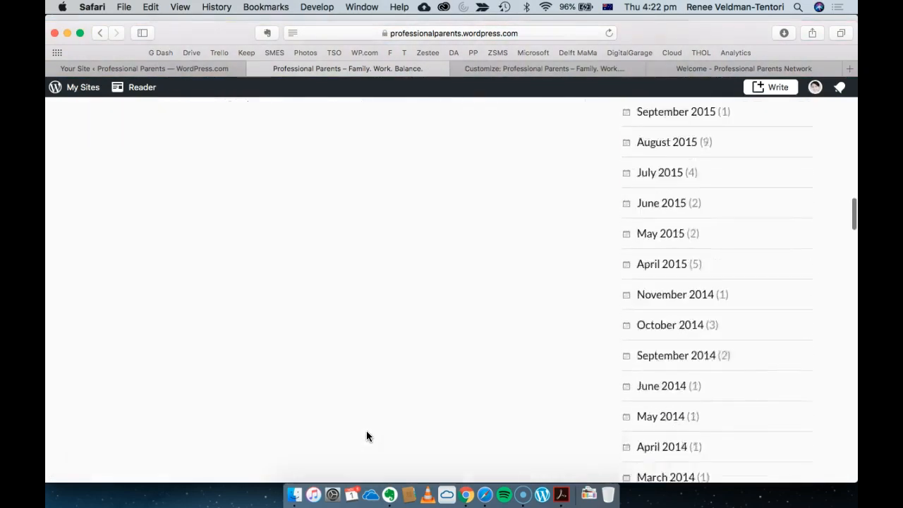
scroll(366, 432, down, 20)
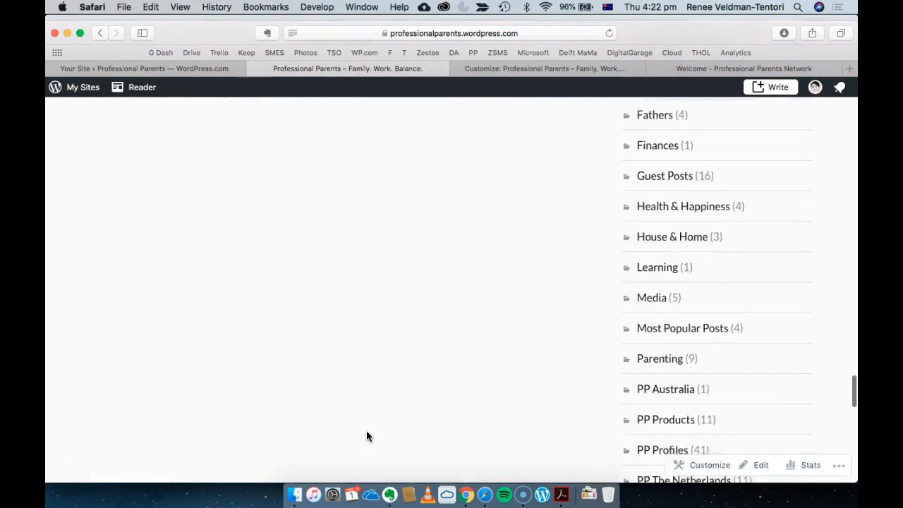
scroll(730, 302, down, 5)
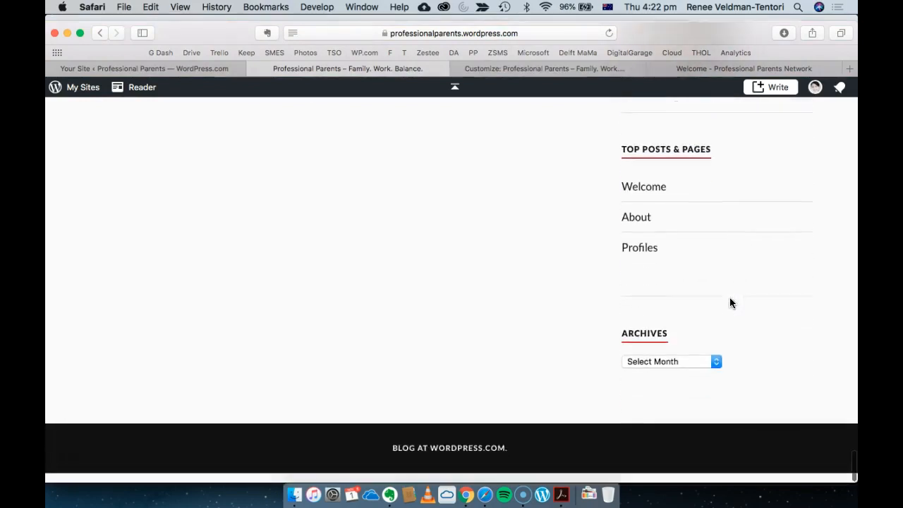
scroll(520, 287, up, 15)
scroll(520, 287, up, 20)
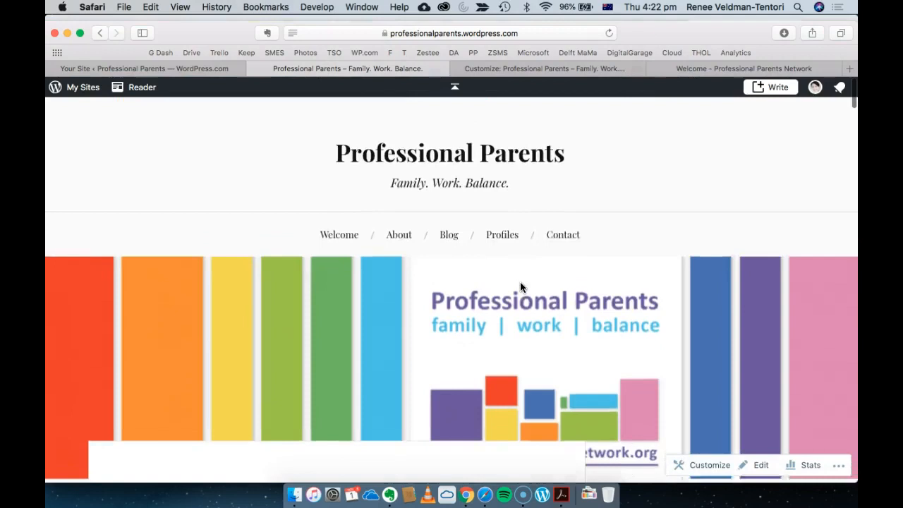
- Open the live About page and examine its content and sidebar widgets
click(396, 216)
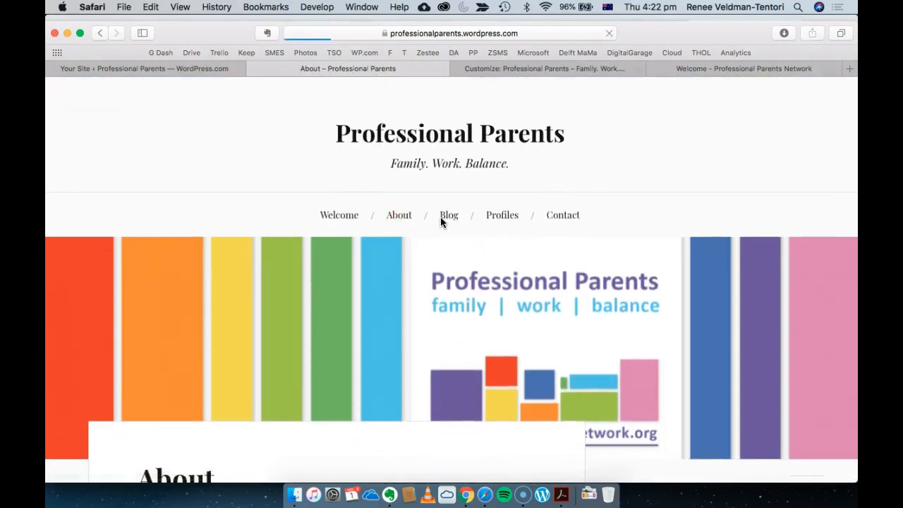
scroll(444, 318, down, 10)
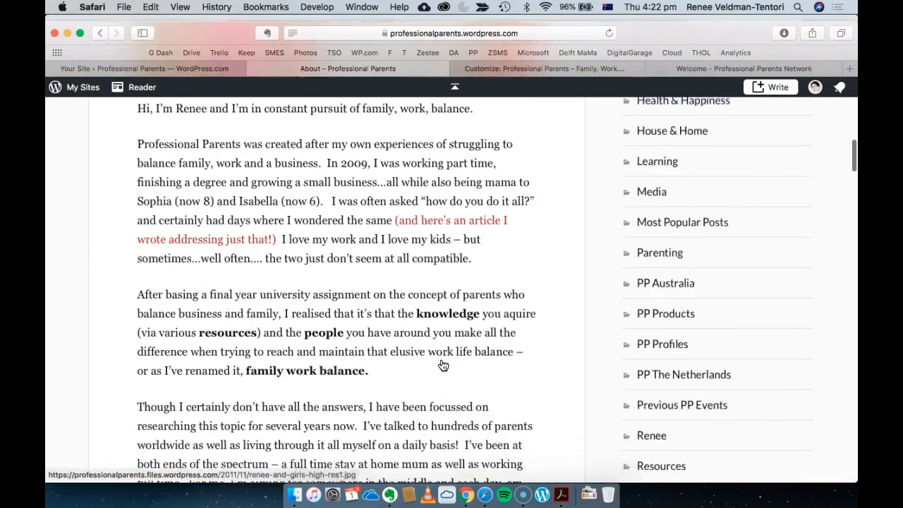
scroll(443, 366, down, 15)
scroll(666, 208, down, 10)
scroll(665, 209, down, 15)
scroll(618, 315, up, 12)
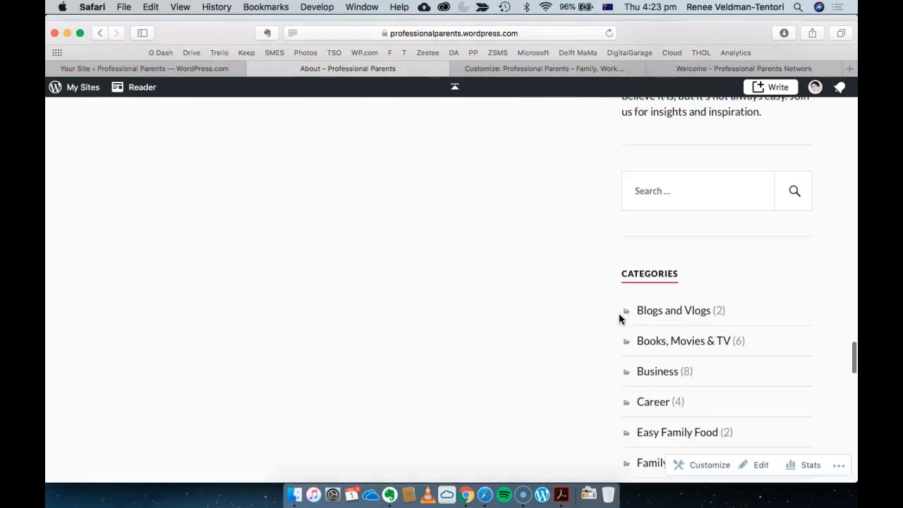
- Return to the customizer, open the Sidebar widget area and remove the duplicate Categories widget that carries its own title
click(513, 68)
click(62, 117)
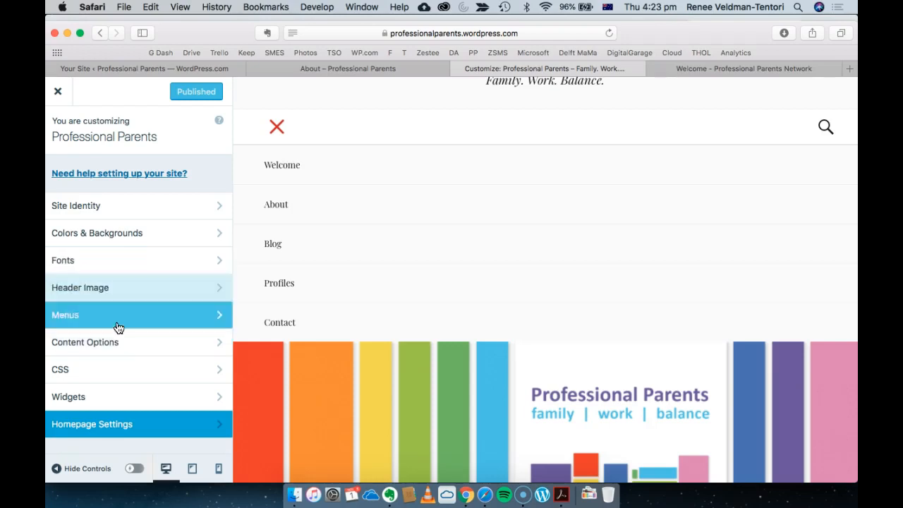
click(107, 395)
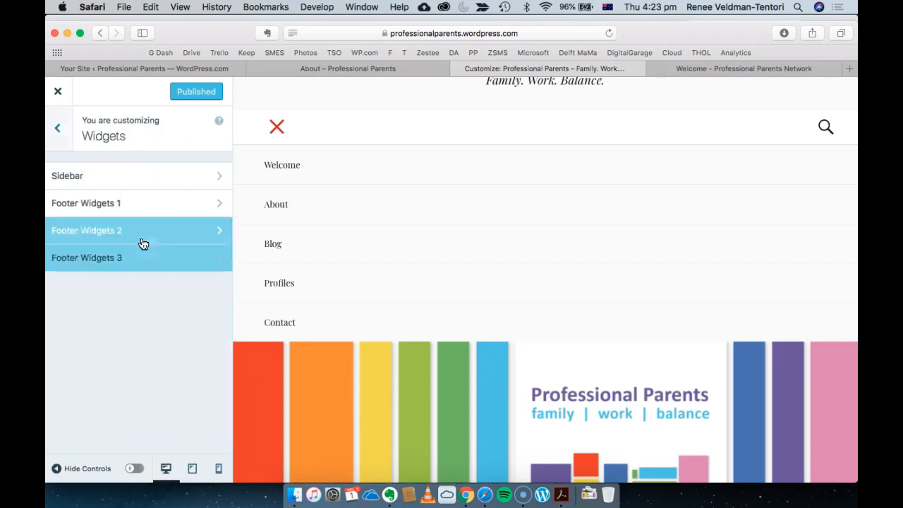
click(148, 206)
click(59, 131)
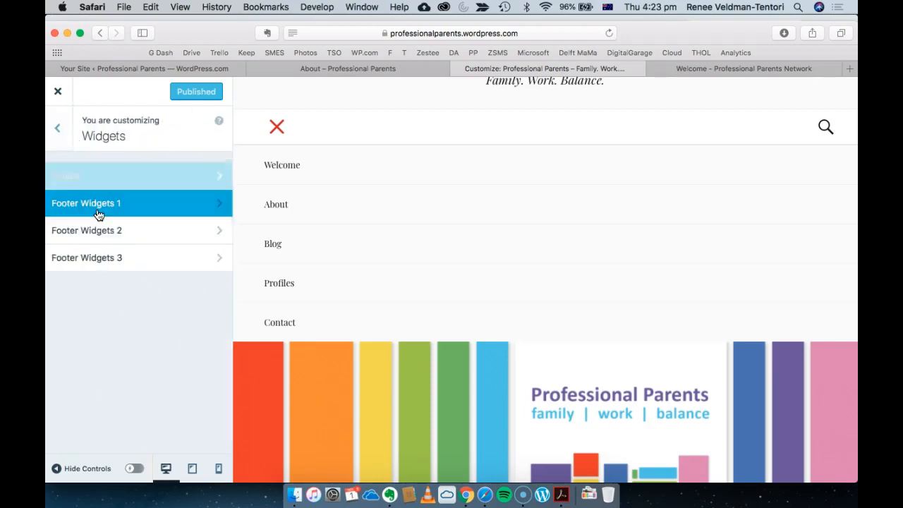
click(105, 177)
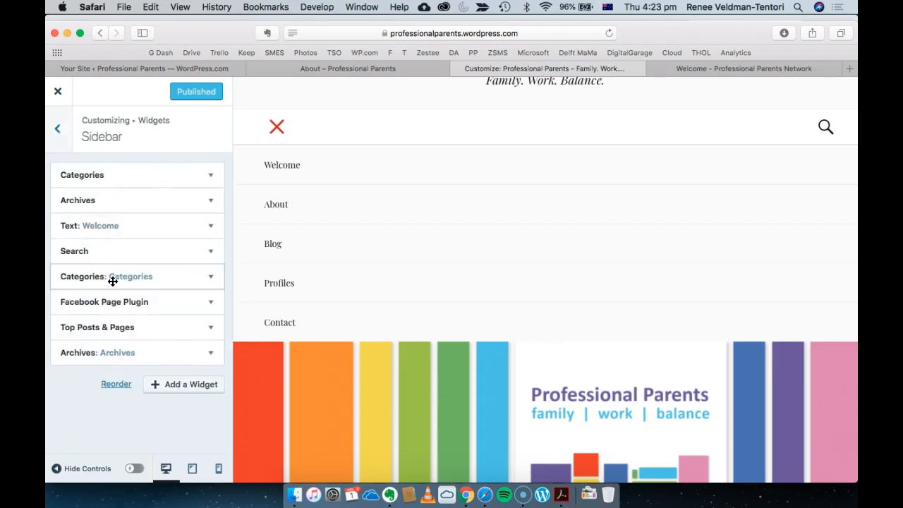
click(206, 276)
scroll(188, 335, down, 2)
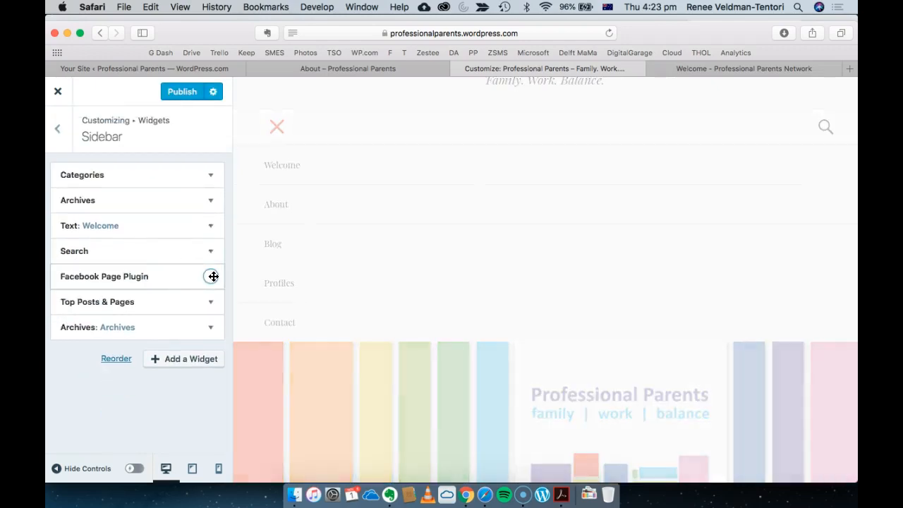
- Examine the sidebar widgets in the site preview, checking the remaining Categories and Archives lists for length and repetition
scroll(512, 316, down, 10)
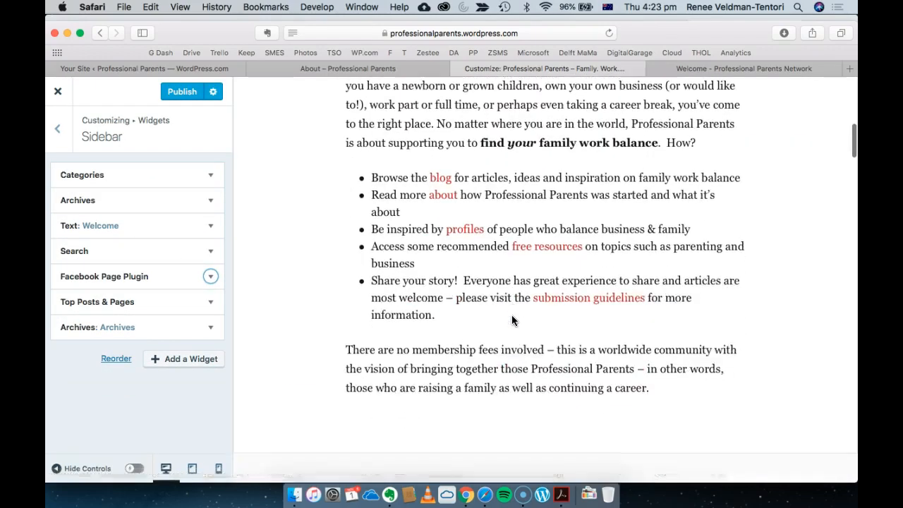
scroll(510, 324, down, 8)
scroll(510, 325, up, 15)
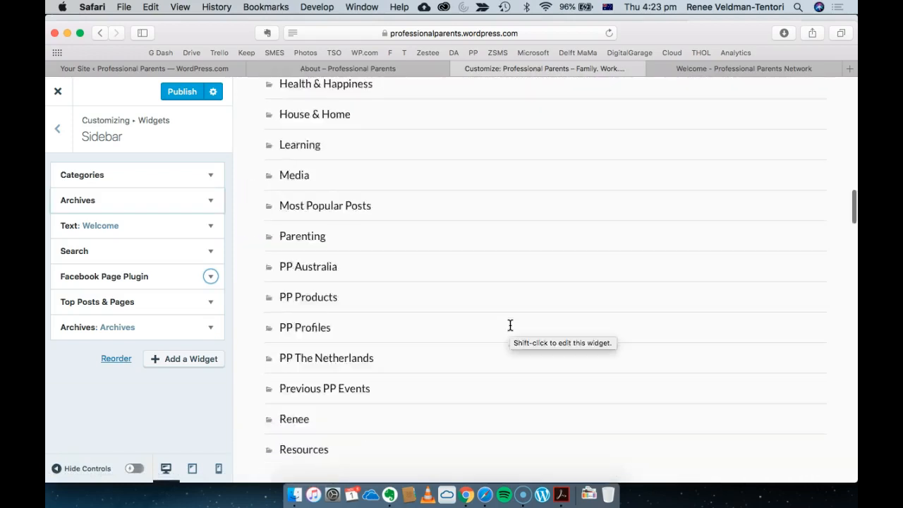
scroll(510, 325, down, 8)
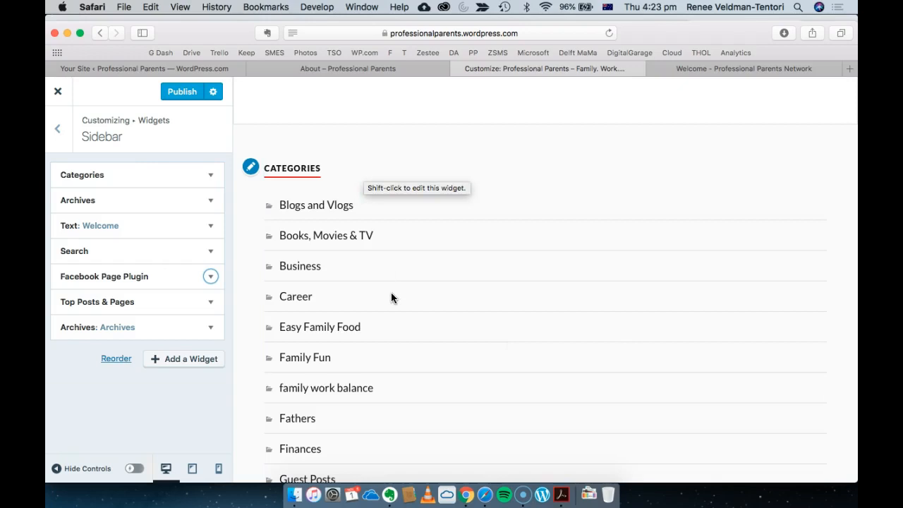
scroll(391, 292, down, 10)
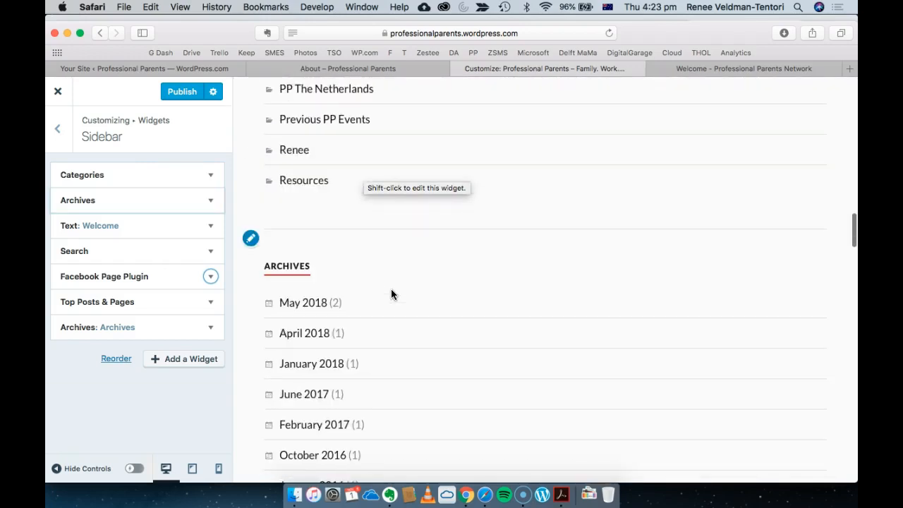
scroll(391, 294, down, 4)
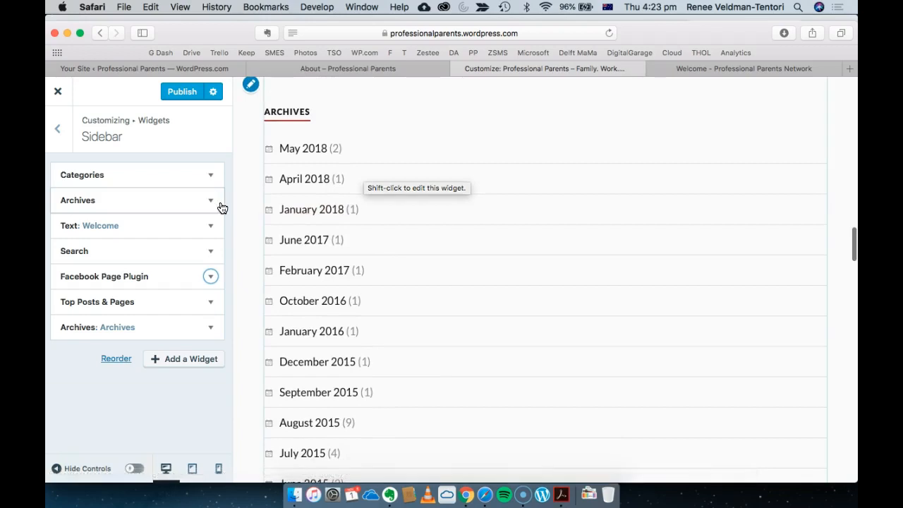
scroll(320, 299, down, 20)
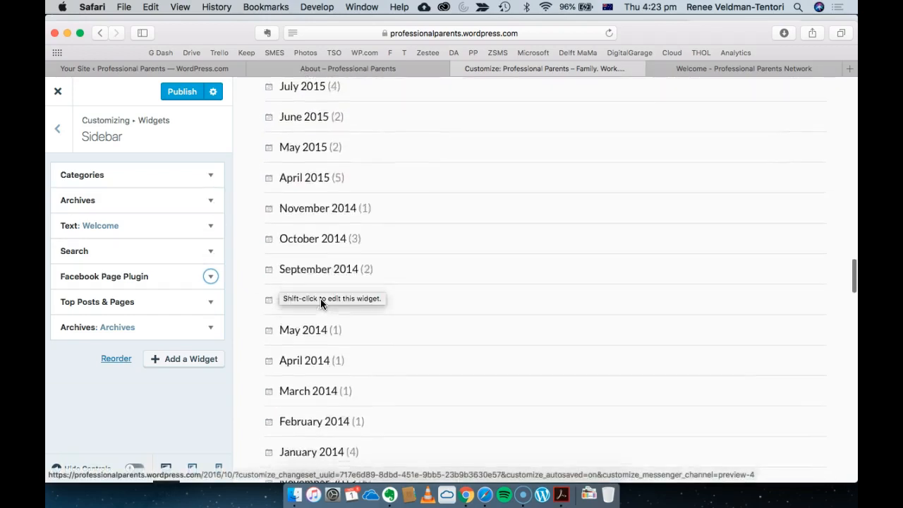
scroll(320, 298, down, 20)
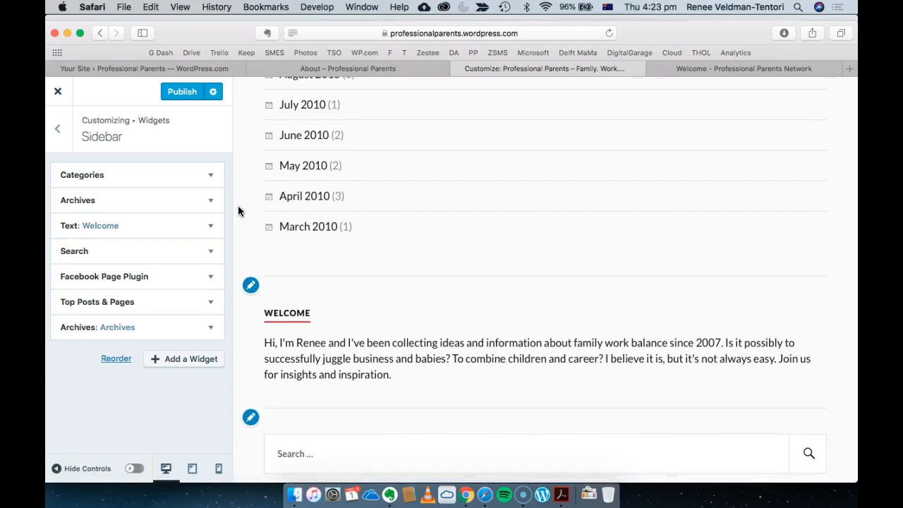
- Display the untitled Archives widget as a dropdown and the Categories widget as a dropdown with post counts and hierarchy
click(204, 226)
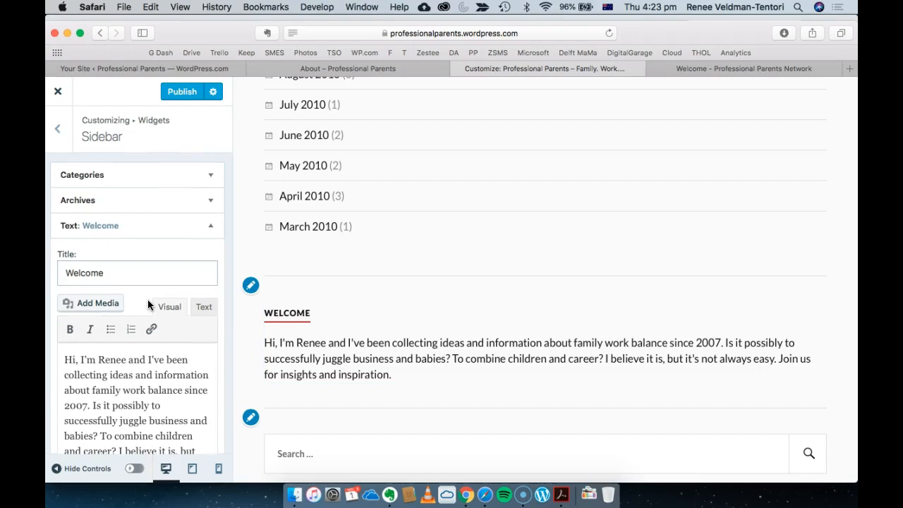
click(188, 203)
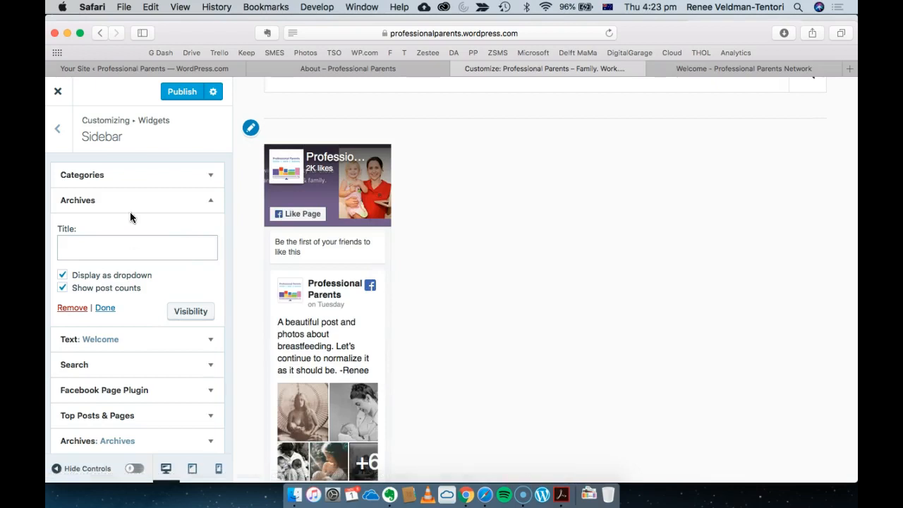
click(164, 177)
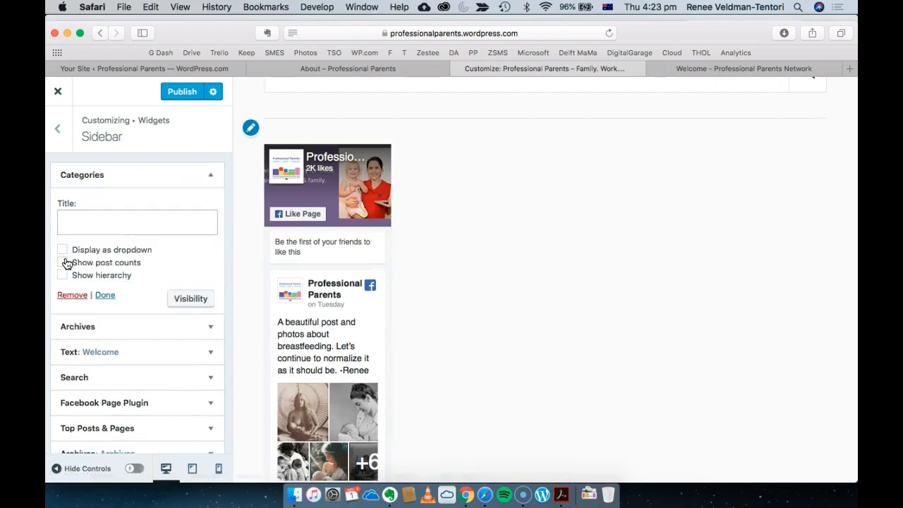
click(62, 263)
click(62, 275)
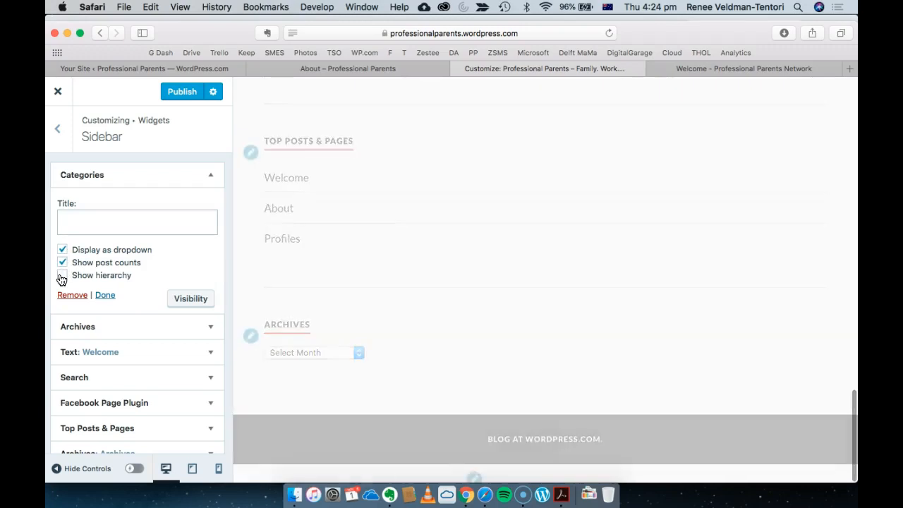
scroll(121, 287, down, 2)
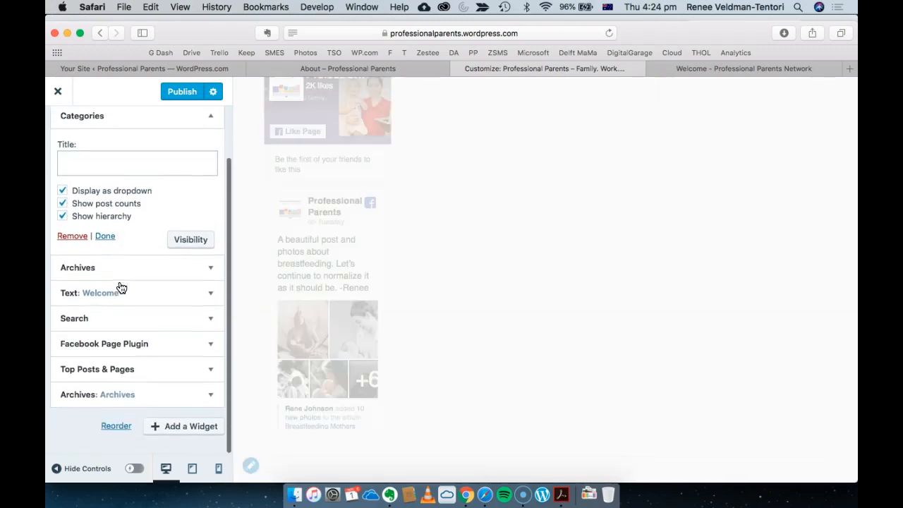
- Check the Search widget and remove the Top Posts & Pages widget from the sidebar
click(121, 322)
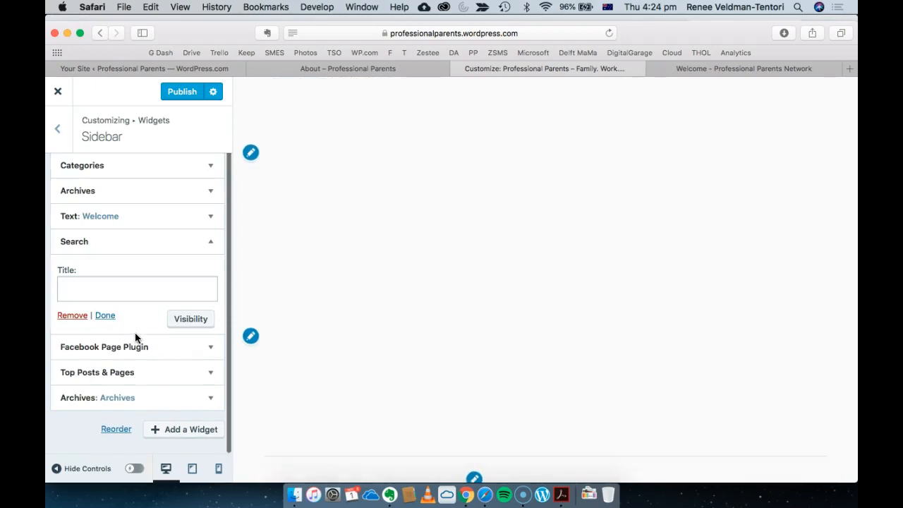
click(157, 373)
scroll(158, 363, down, 4)
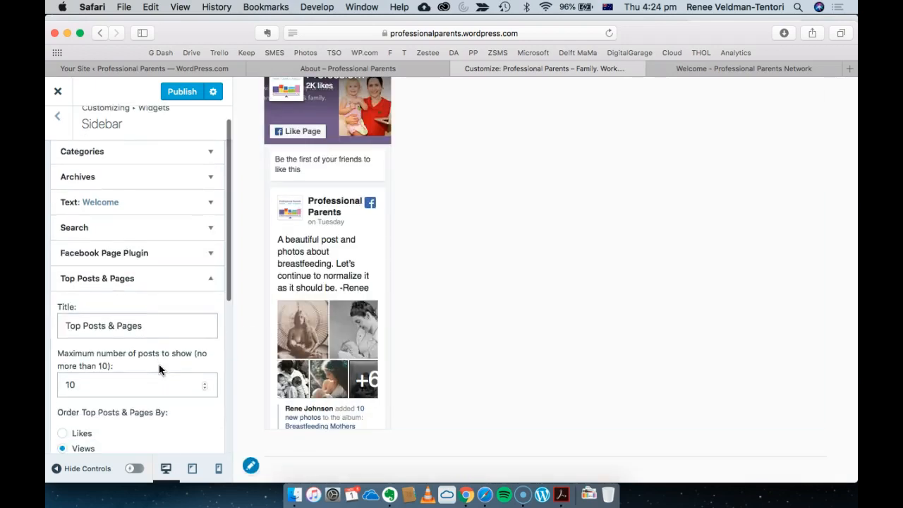
scroll(100, 423, down, 8)
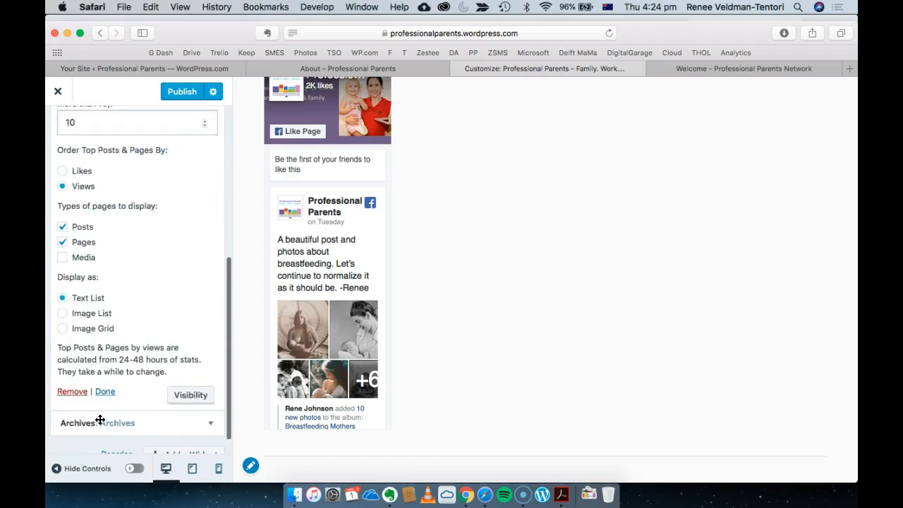
click(74, 392)
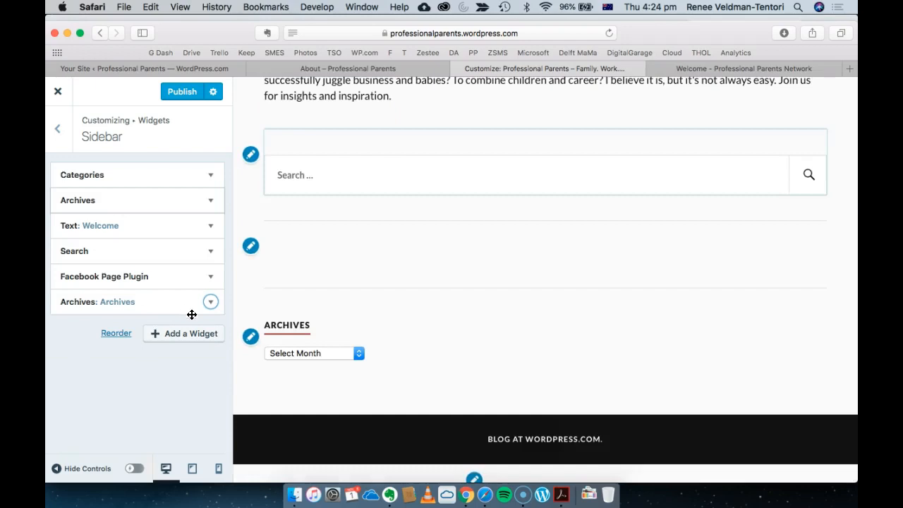
- Remove the duplicate titled Archives widget from the sidebar and publish the widget changes
click(83, 303)
scroll(113, 332, down, 1)
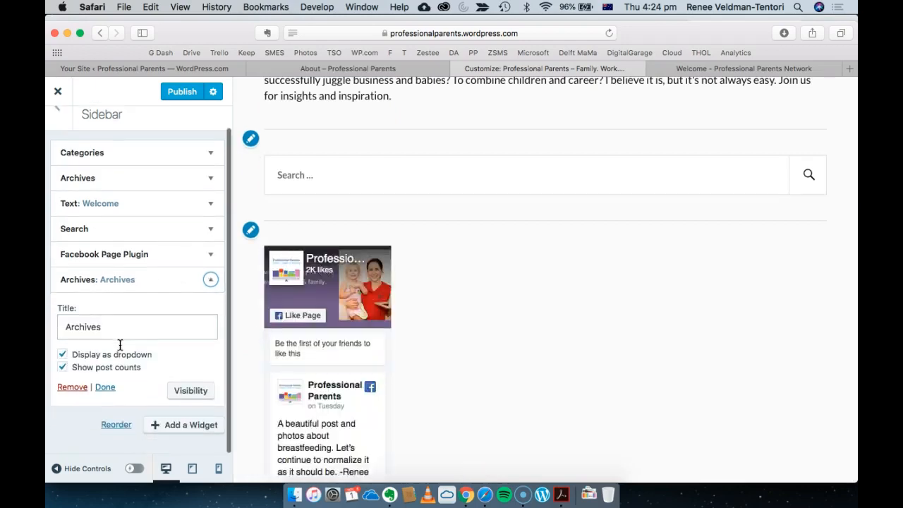
click(73, 392)
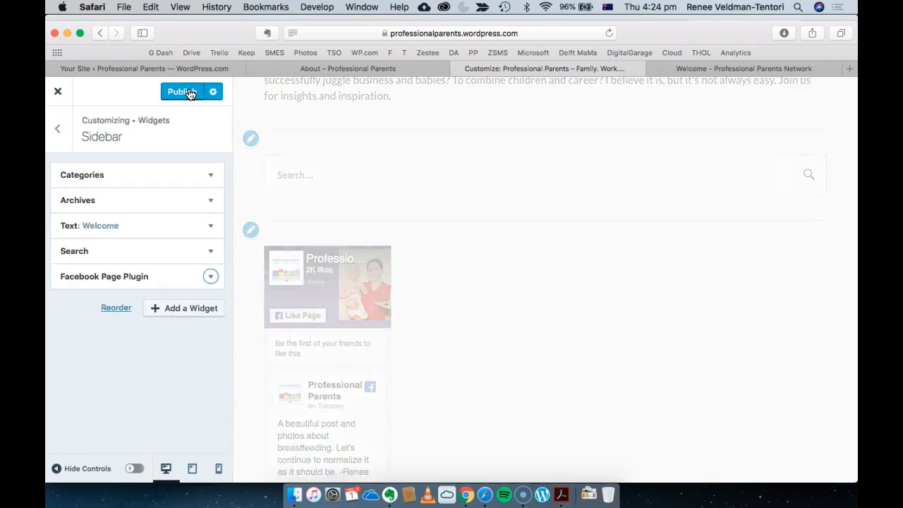
click(180, 91)
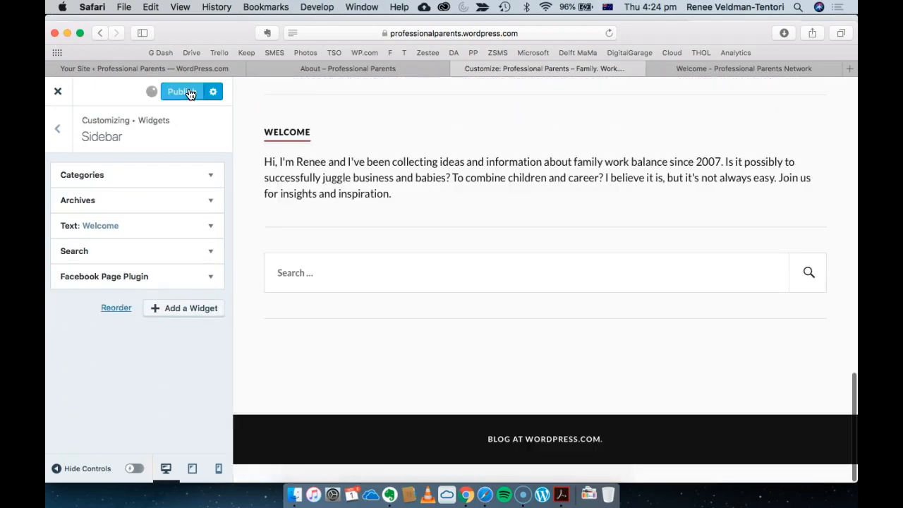
- Refresh the live About page and check how the Categories and Archives widgets appear in its sidebar
click(354, 68)
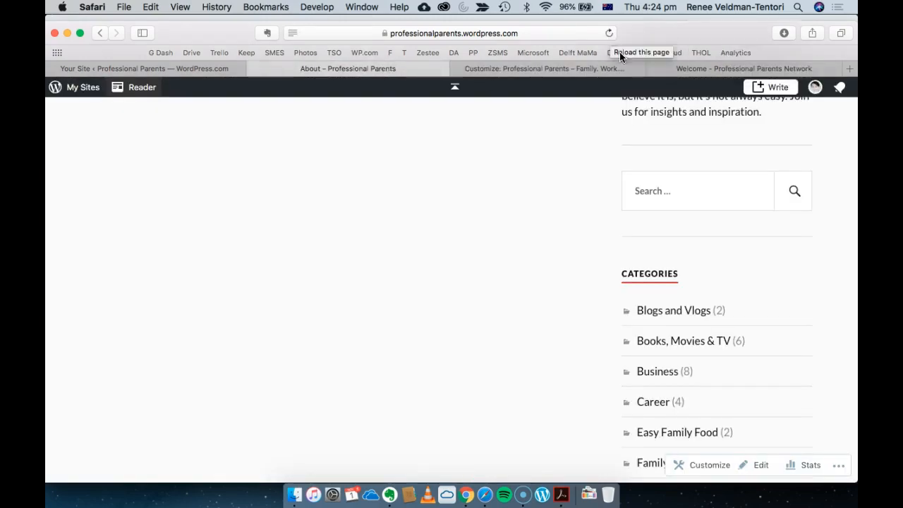
scroll(750, 254, up, 20)
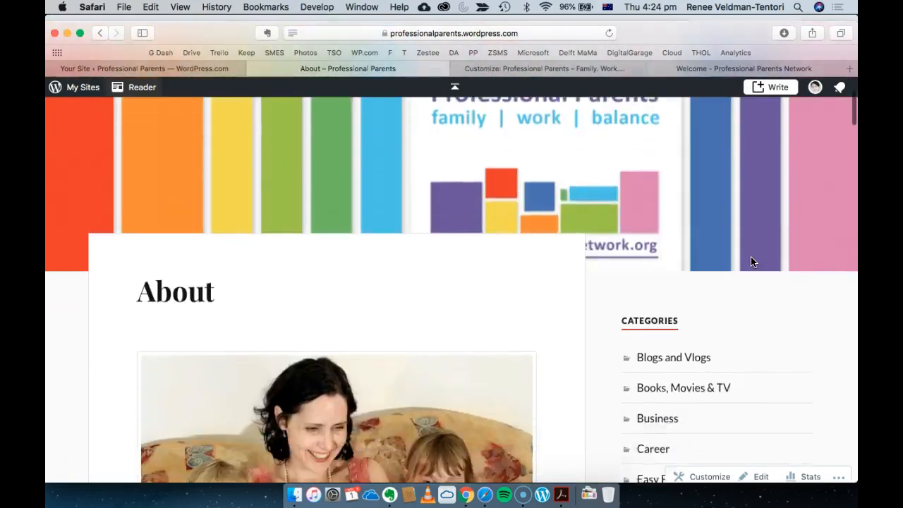
scroll(750, 256, down, 20)
scroll(743, 247, up, 5)
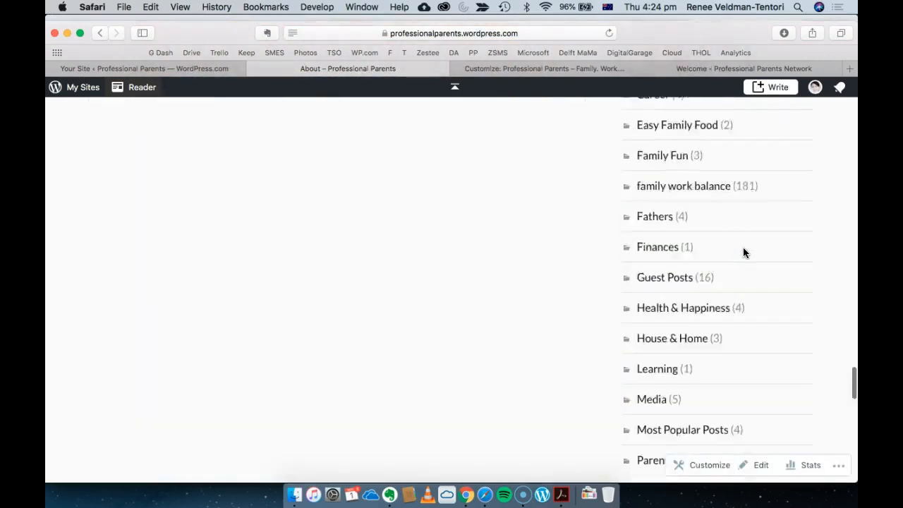
scroll(743, 252, up, 15)
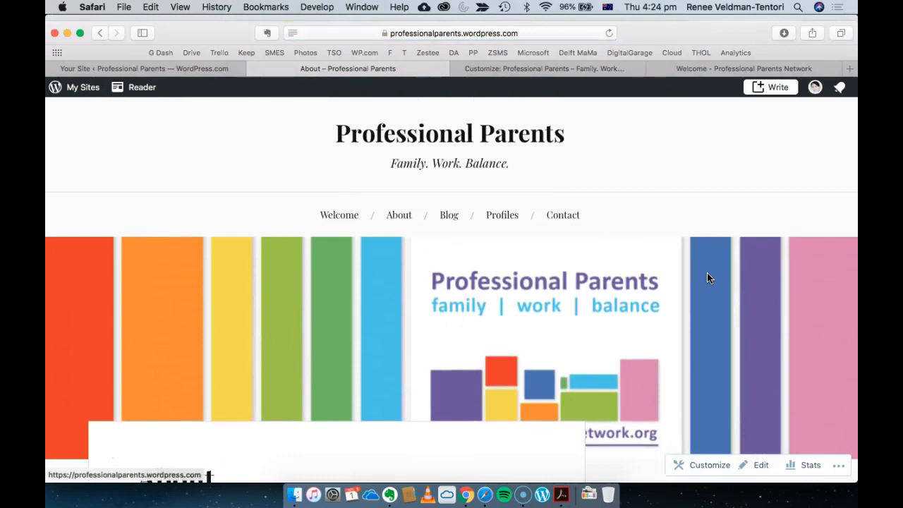
scroll(706, 272, down, 10)
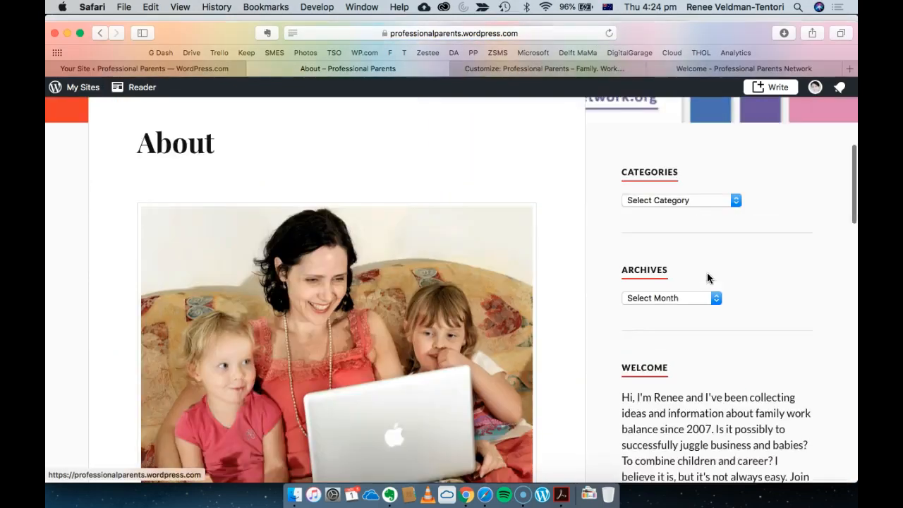
scroll(707, 275, up, 3)
- Inspect the Categories and Archives dropdowns on the live About page, along with the remaining sidebar widgets and page content
click(736, 287)
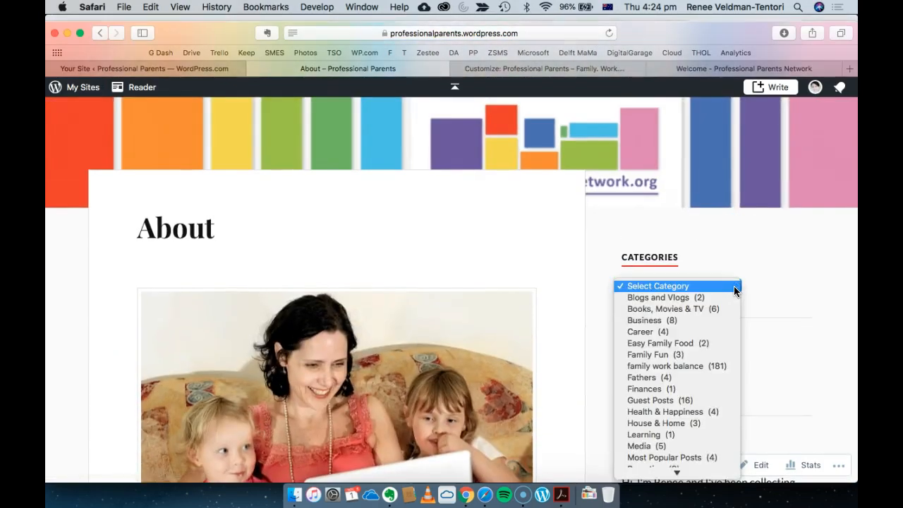
click(734, 286)
scroll(772, 282, down, 1)
scroll(774, 360, down, 2)
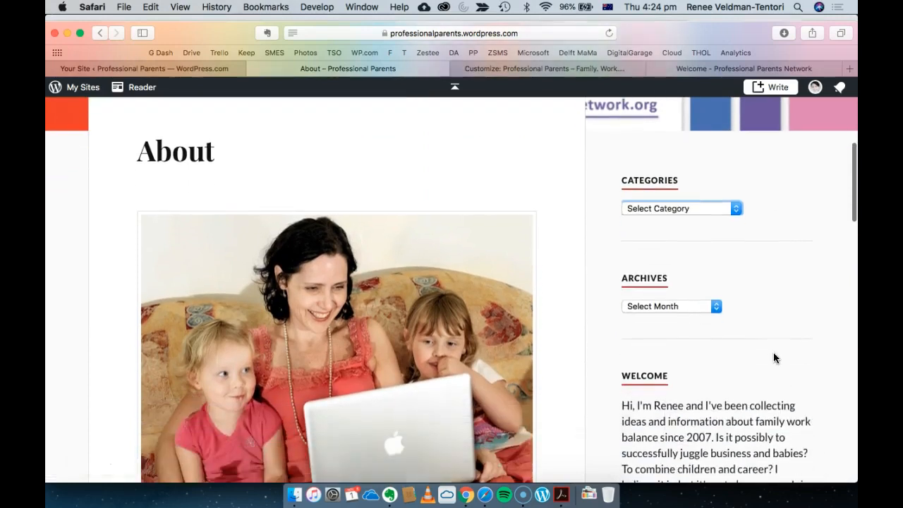
click(715, 308)
click(716, 310)
scroll(750, 323, down, 10)
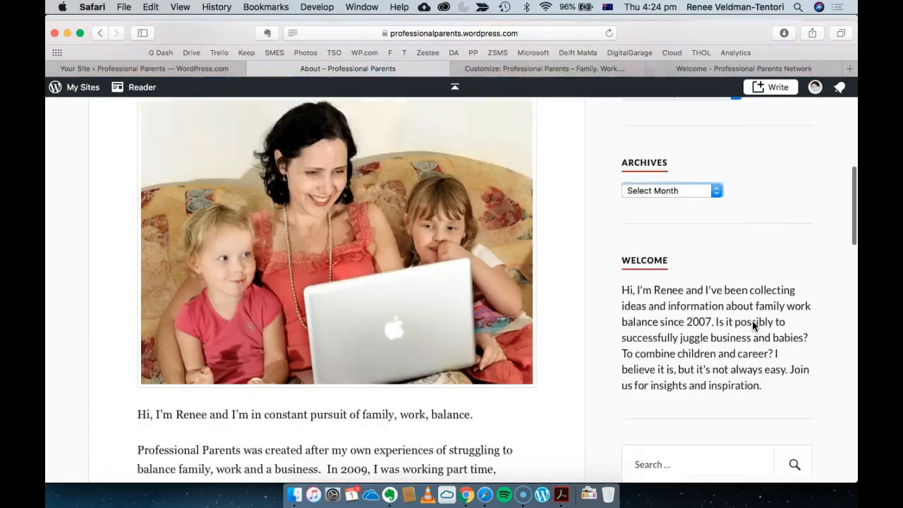
scroll(721, 194, down, 5)
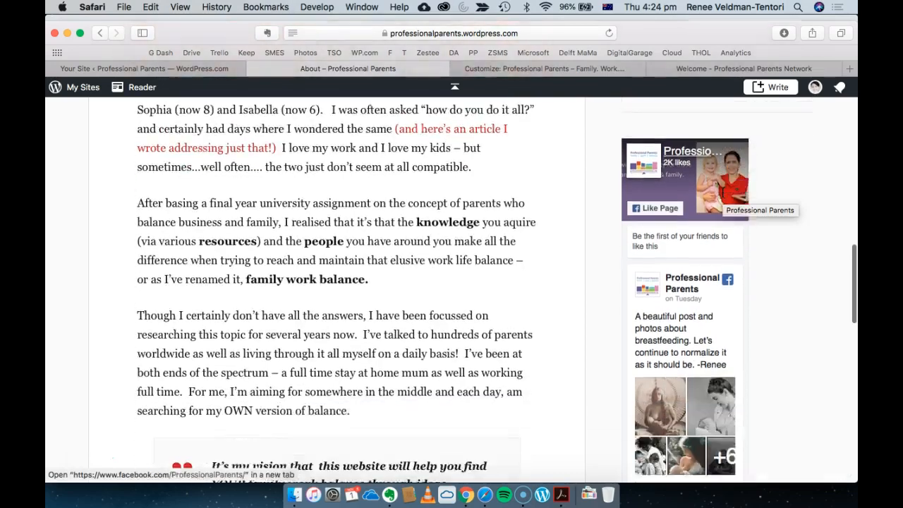
scroll(721, 167, down, 12)
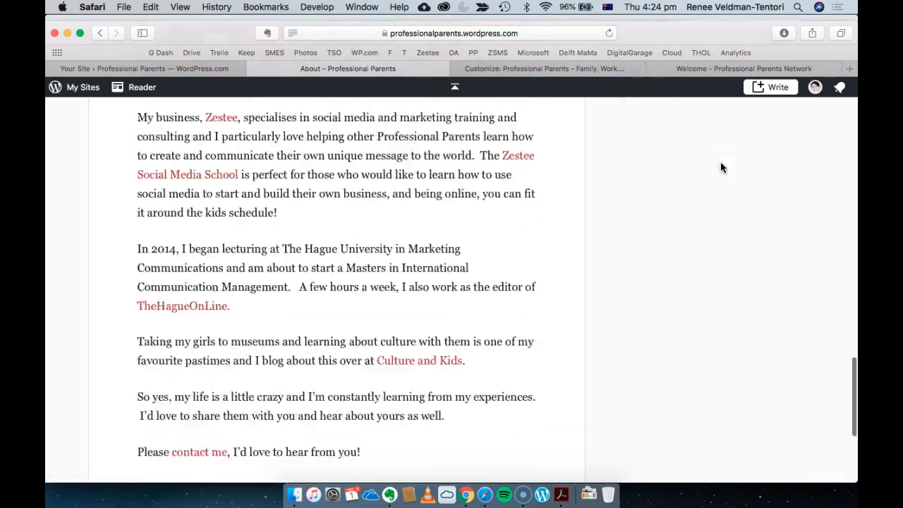
scroll(721, 167, up, 18)
scroll(720, 167, up, 15)
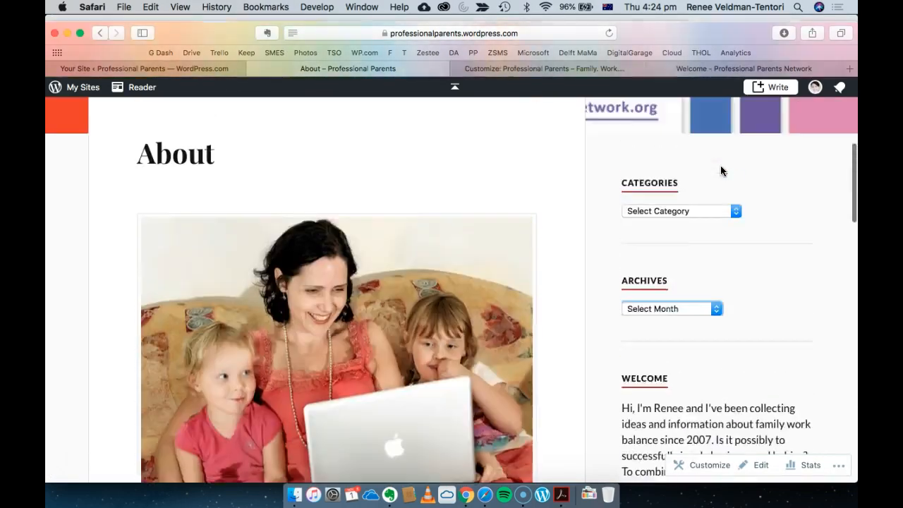
- Open the live Welcome page and review its content and sidebar widgets down the whole page
scroll(721, 167, down, 4)
scroll(697, 384, up, 5)
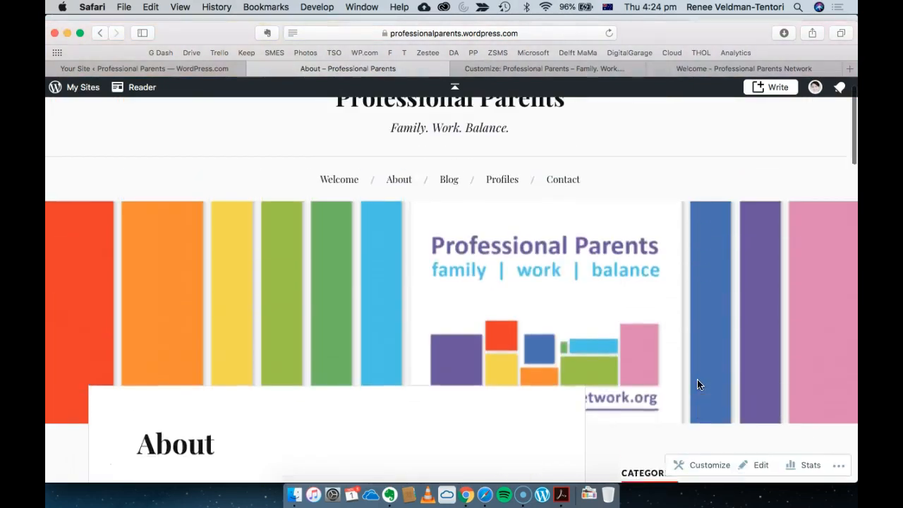
click(345, 219)
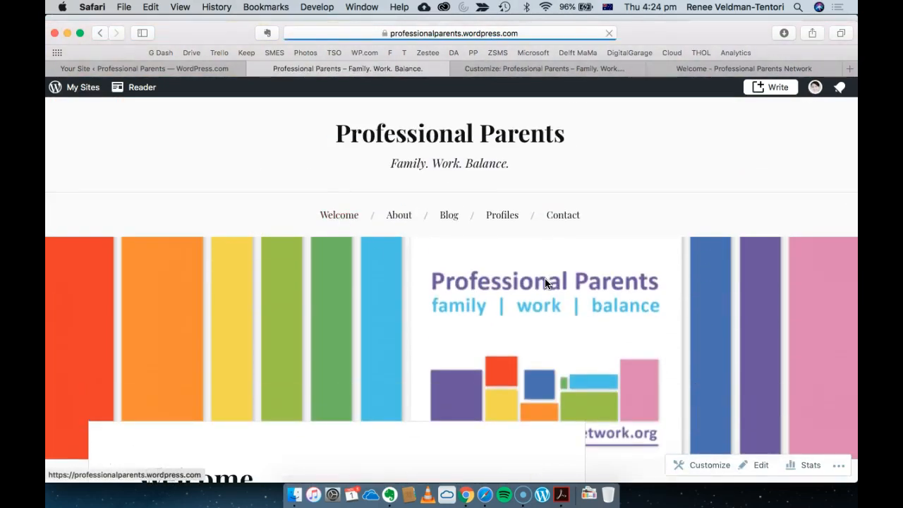
scroll(545, 282, down, 10)
scroll(545, 283, down, 5)
scroll(544, 282, up, 5)
scroll(544, 283, down, 6)
scroll(545, 282, up, 12)
scroll(544, 282, up, 2)
- Open the live Blog page and examine how its posts appear alongside the sidebar widgets and Facebook feed
click(447, 214)
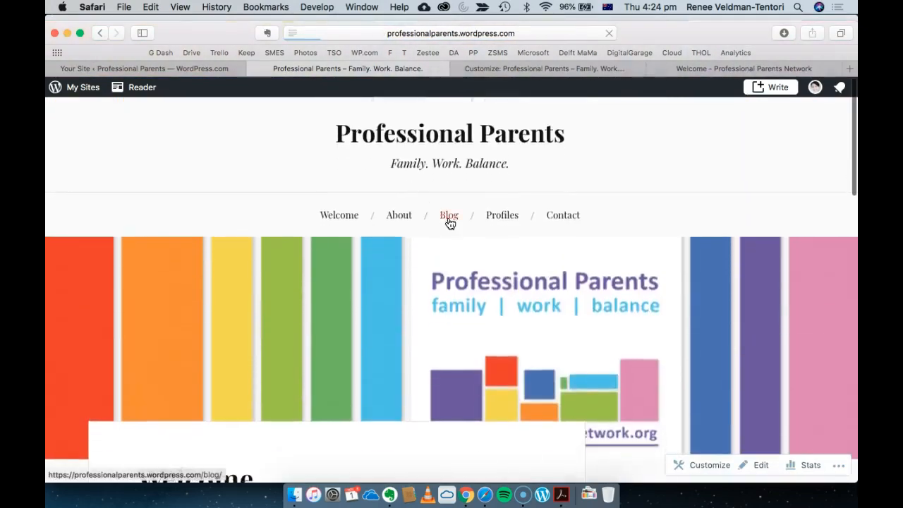
scroll(569, 288, down, 1)
scroll(569, 289, down, 5)
scroll(568, 289, up, 7)
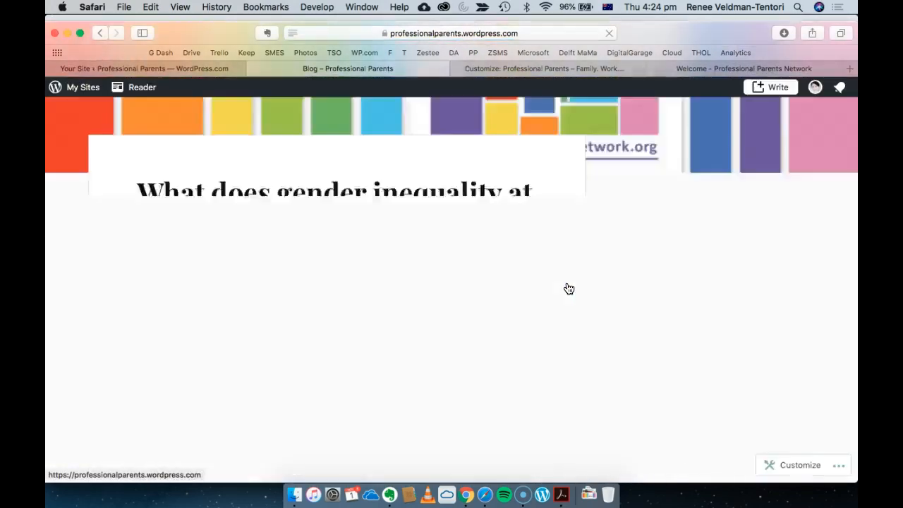
scroll(569, 289, down, 3)
scroll(568, 289, down, 5)
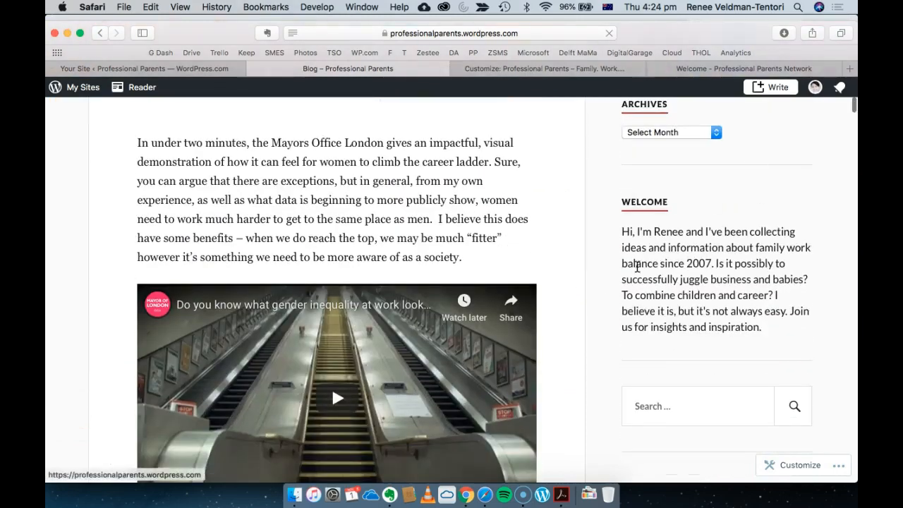
scroll(705, 286, down, 12)
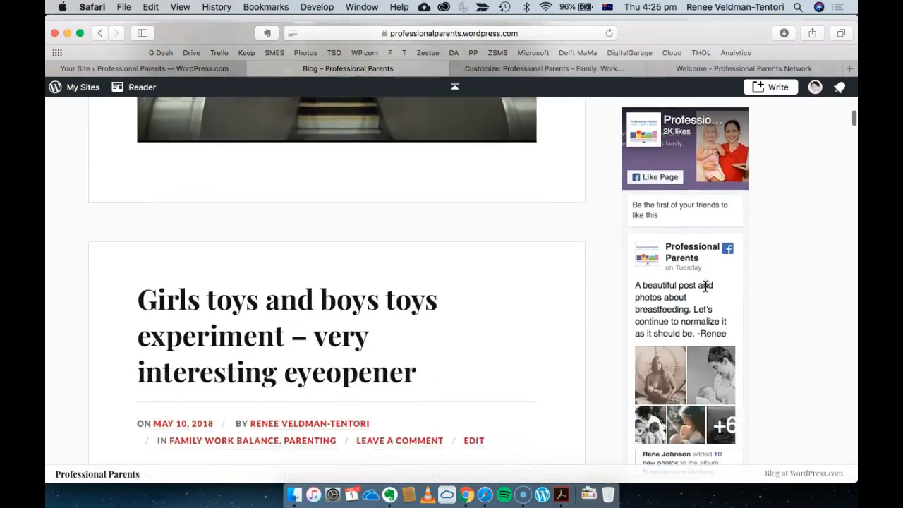
scroll(705, 285, up, 20)
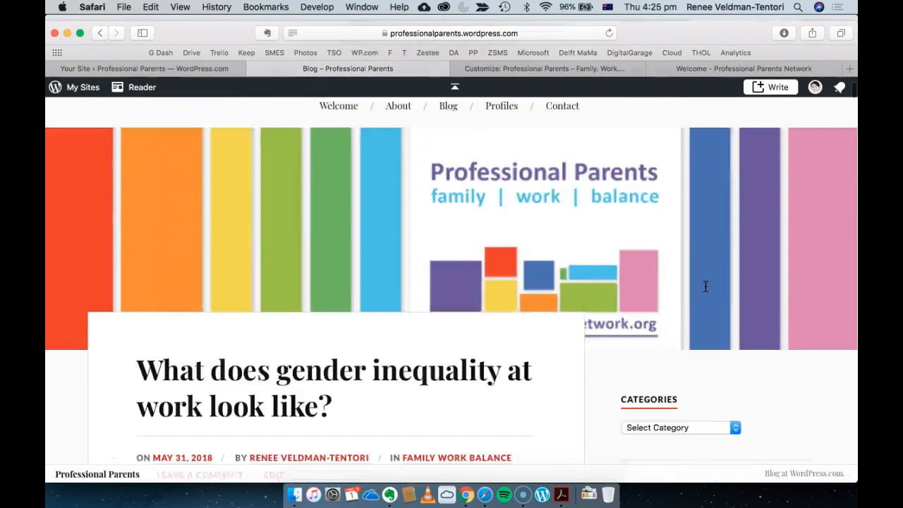
scroll(566, 384, down, 20)
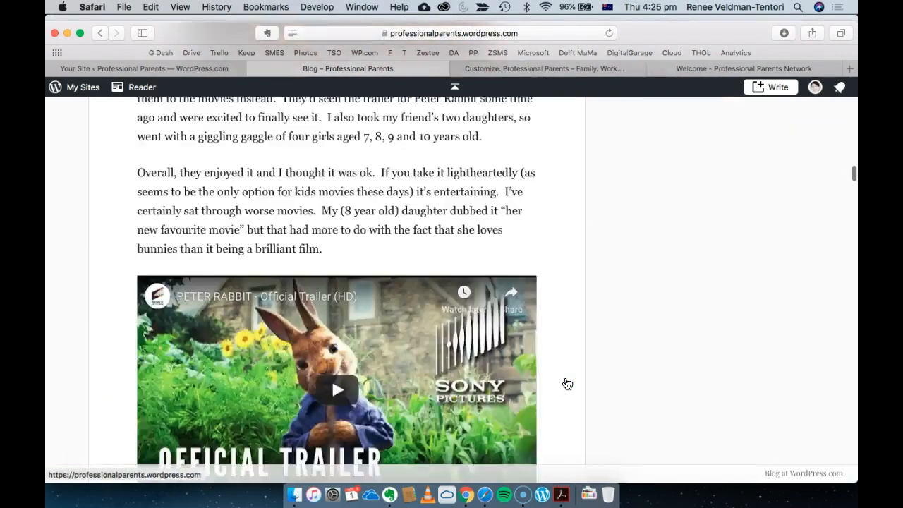
scroll(565, 383, up, 20)
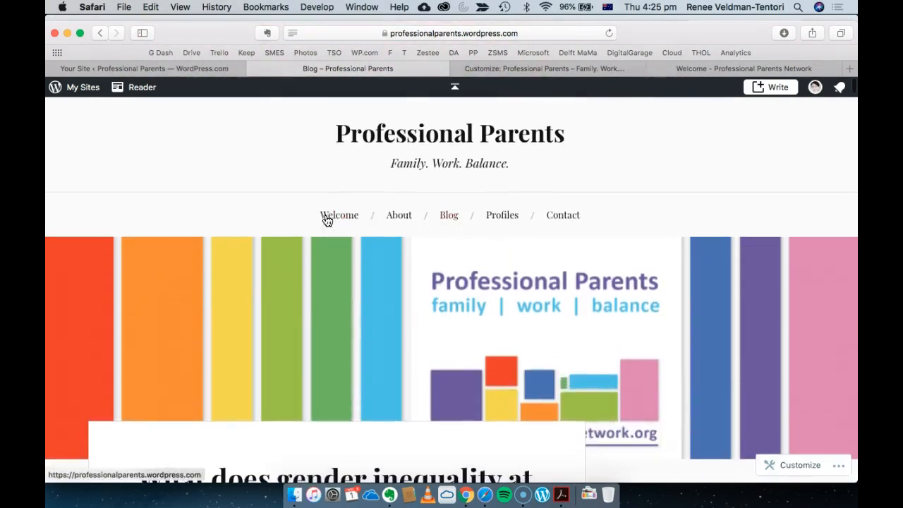
- Return to the live Welcome page and compare the sidebar's length with the page content
scroll(609, 292, down, 5)
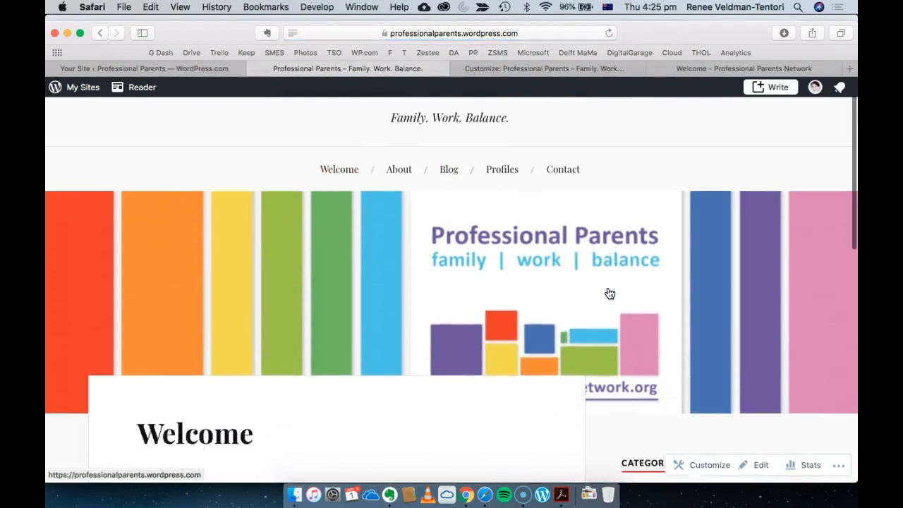
scroll(674, 385, down, 1)
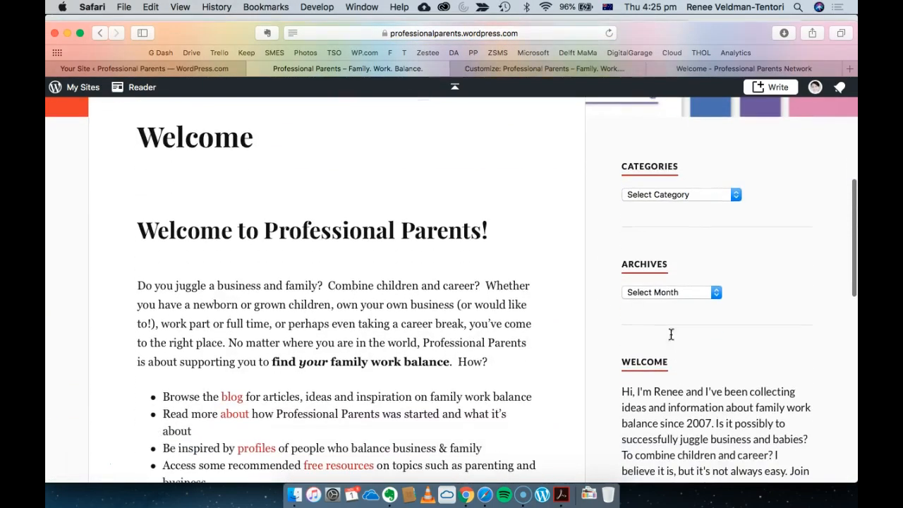
scroll(664, 290, down, 10)
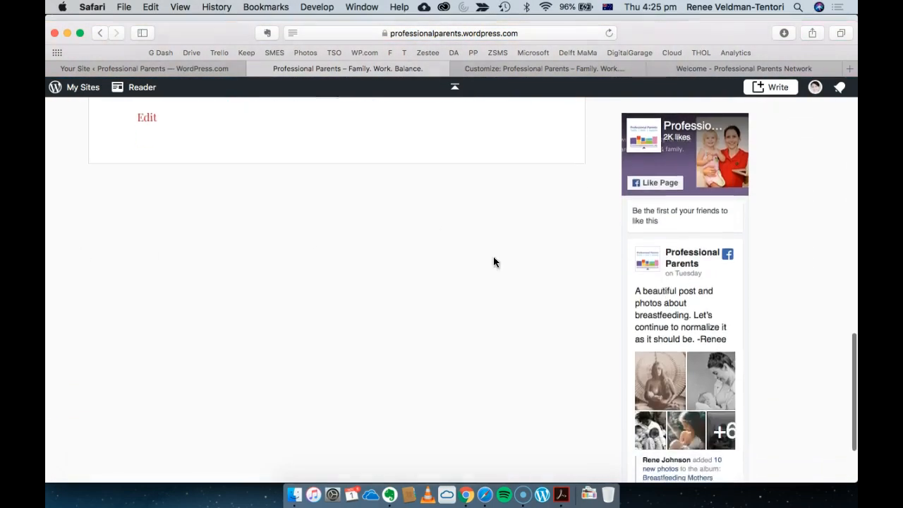
scroll(493, 259, up, 20)
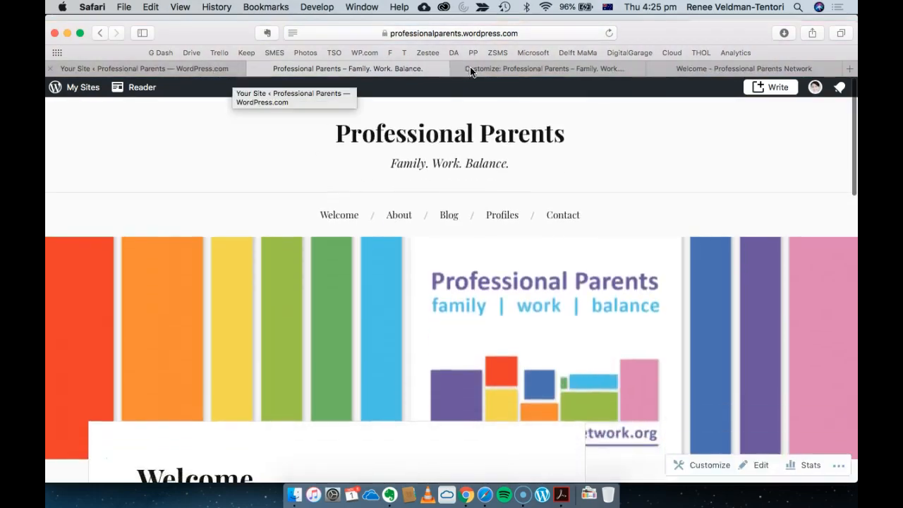
- Return to the customizer and remove the Categories and Archives widgets from the sidebar
click(471, 69)
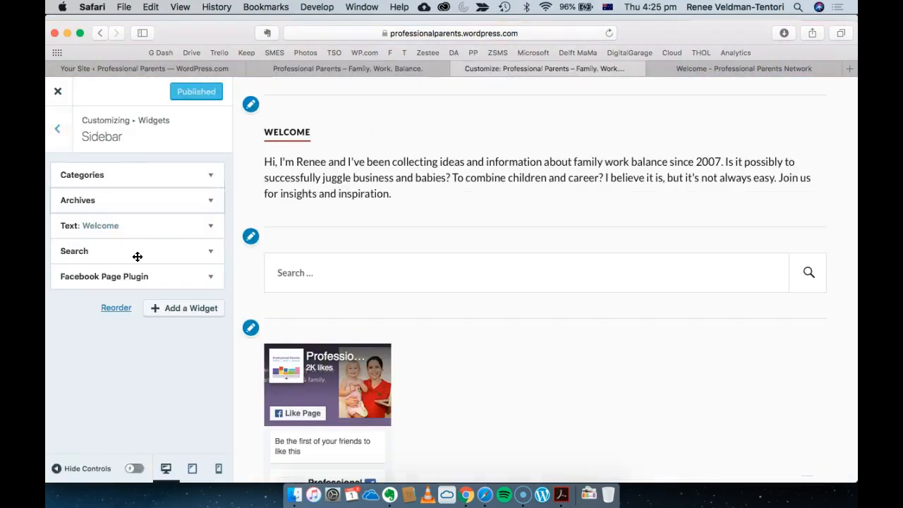
click(209, 182)
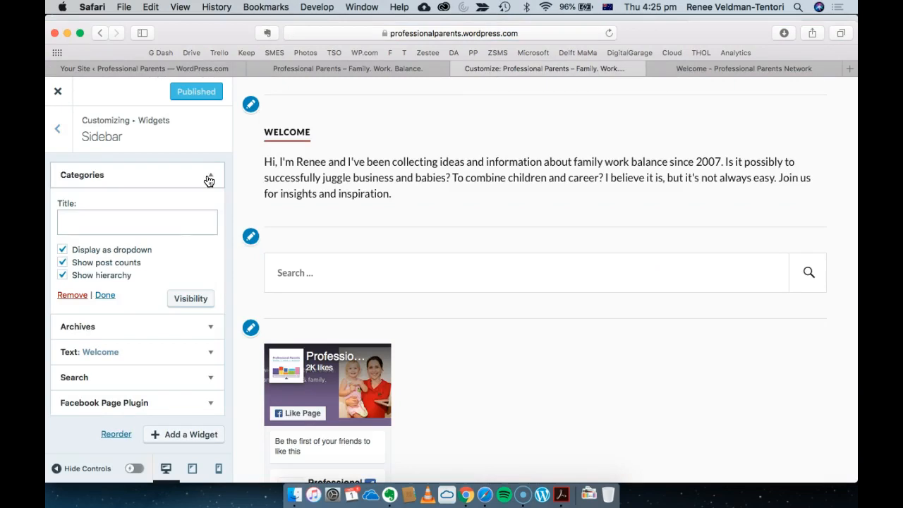
click(73, 295)
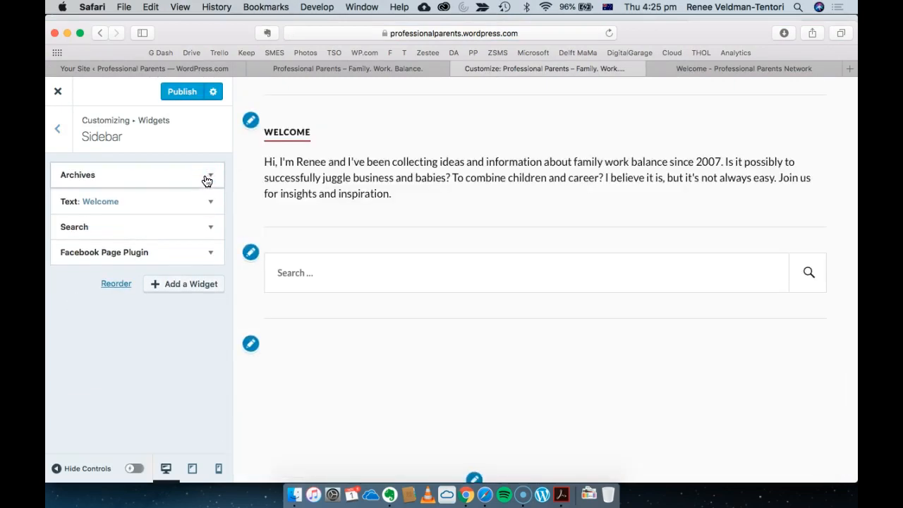
click(209, 177)
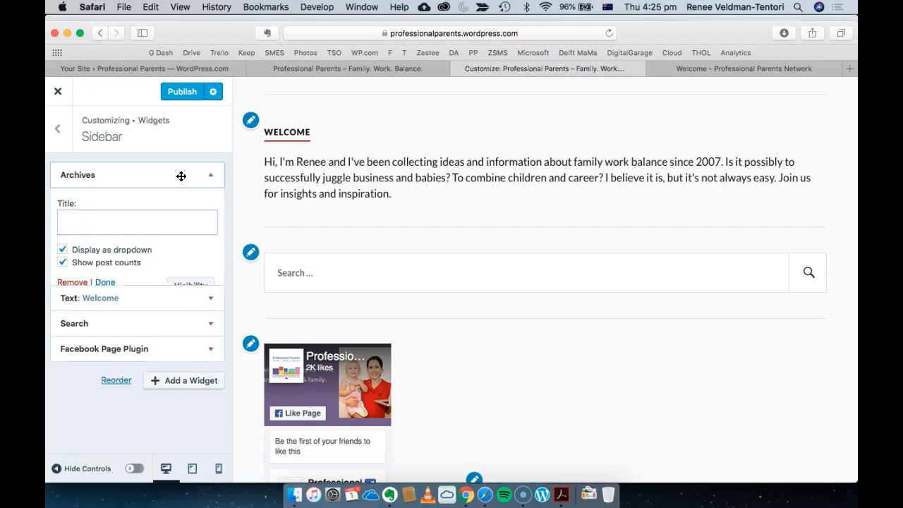
click(73, 283)
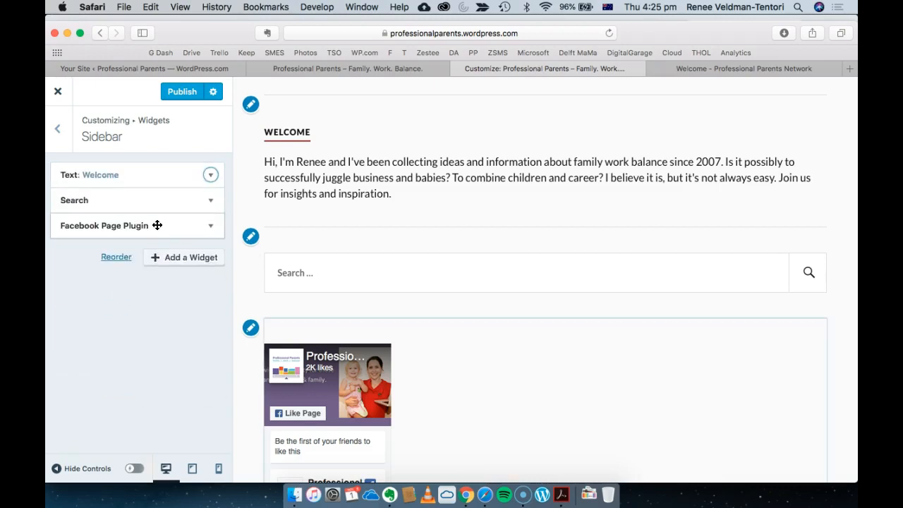
- Remove the Facebook Page Plugin widget from the sidebar and move the Search widget above the Welcome text widget
click(191, 227)
scroll(97, 353, down, 4)
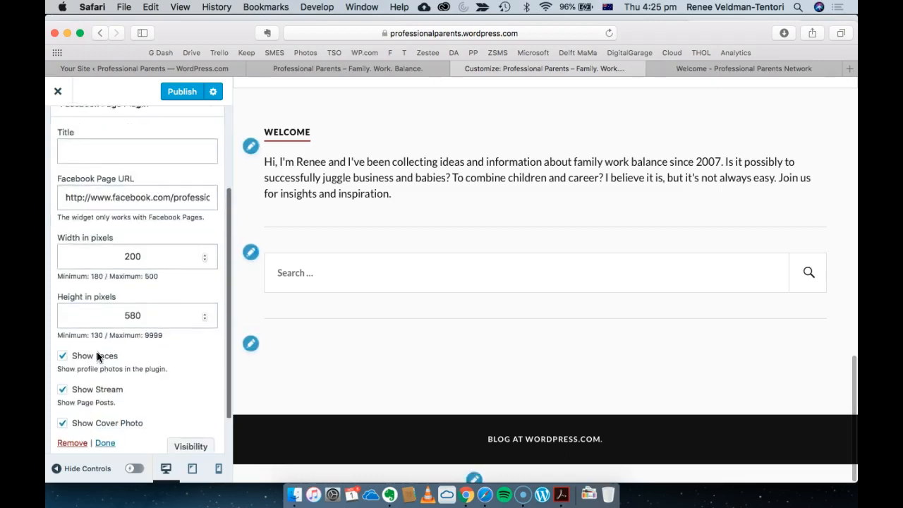
click(72, 392)
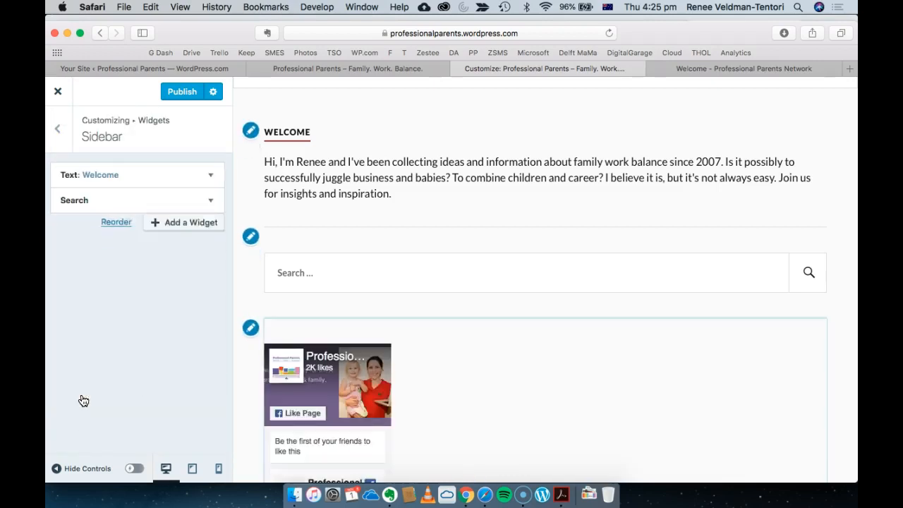
drag(137, 195, 139, 174)
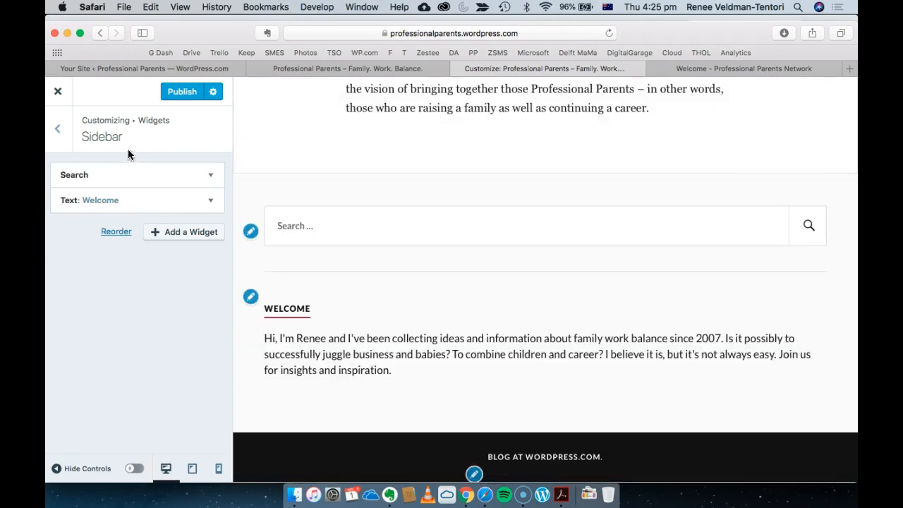
- Add a Categories widget to the Footer Widgets 1 area
click(62, 133)
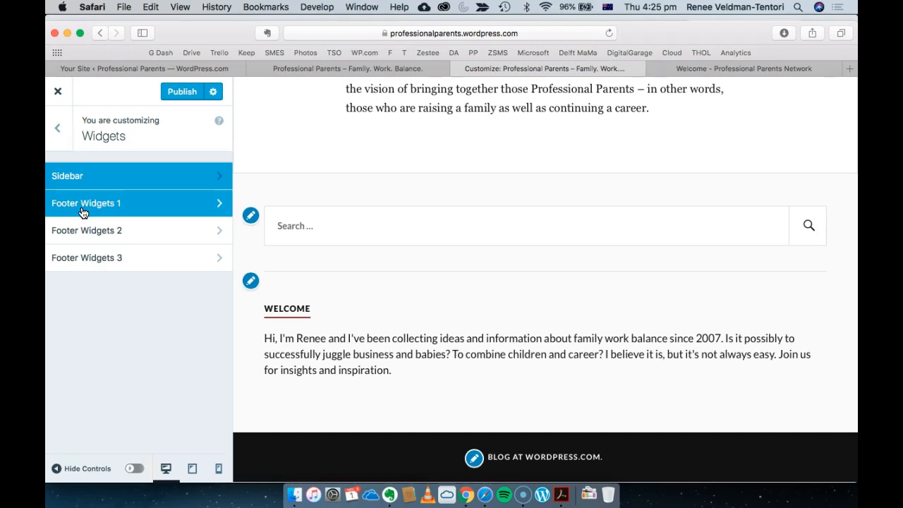
click(83, 205)
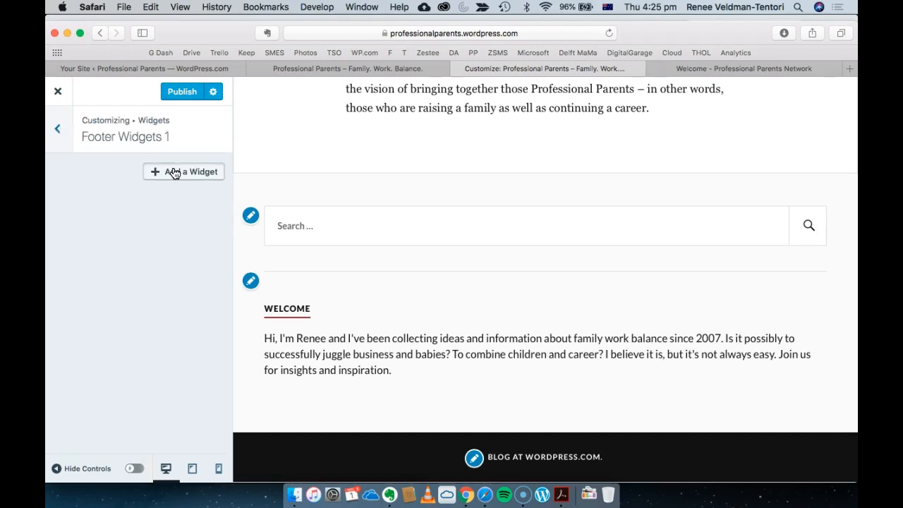
click(175, 172)
scroll(331, 346, down, 1)
scroll(331, 346, down, 5)
drag(329, 174, 134, 212)
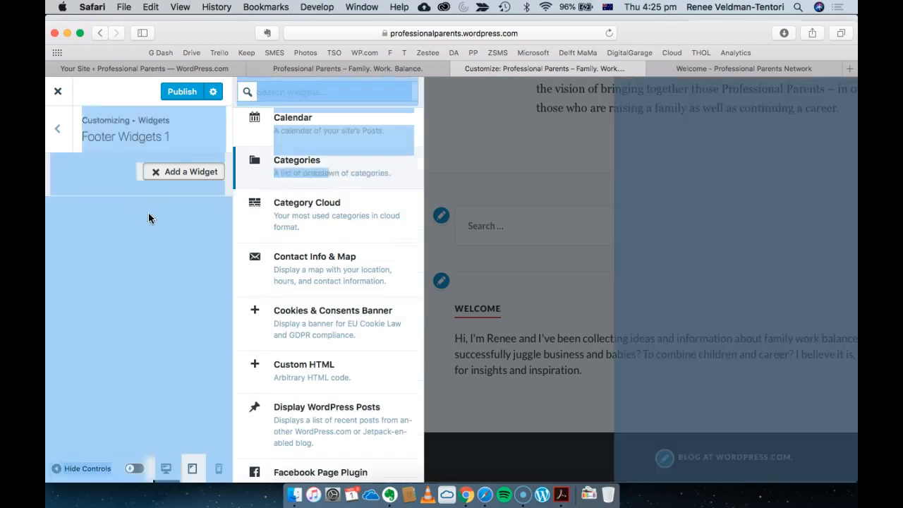
click(349, 168)
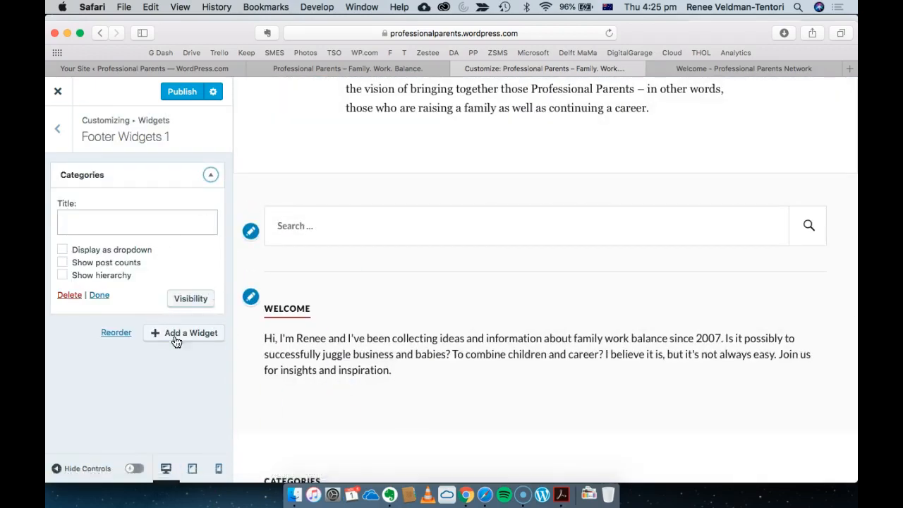
- Add an Archives widget below the Categories widget in Footer Widgets 1
click(181, 335)
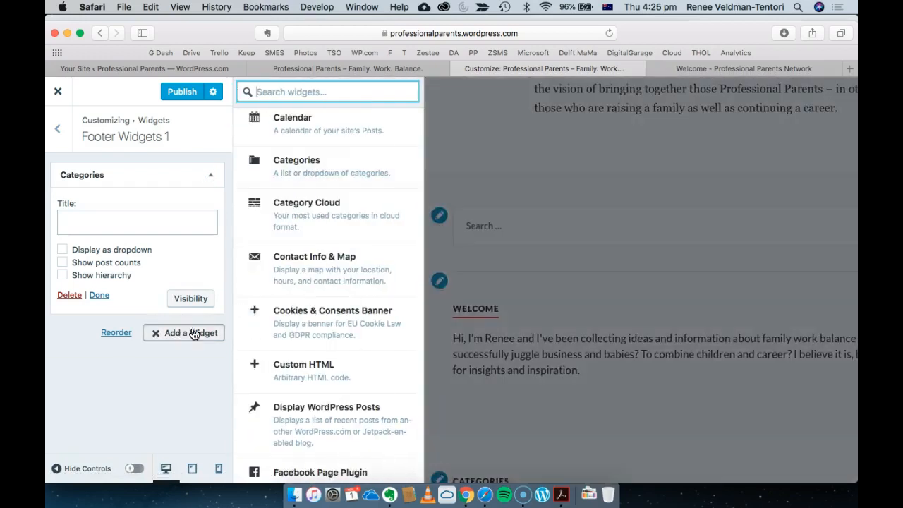
scroll(303, 318, down, 1)
scroll(304, 320, up, 3)
scroll(303, 318, up, 3)
click(318, 187)
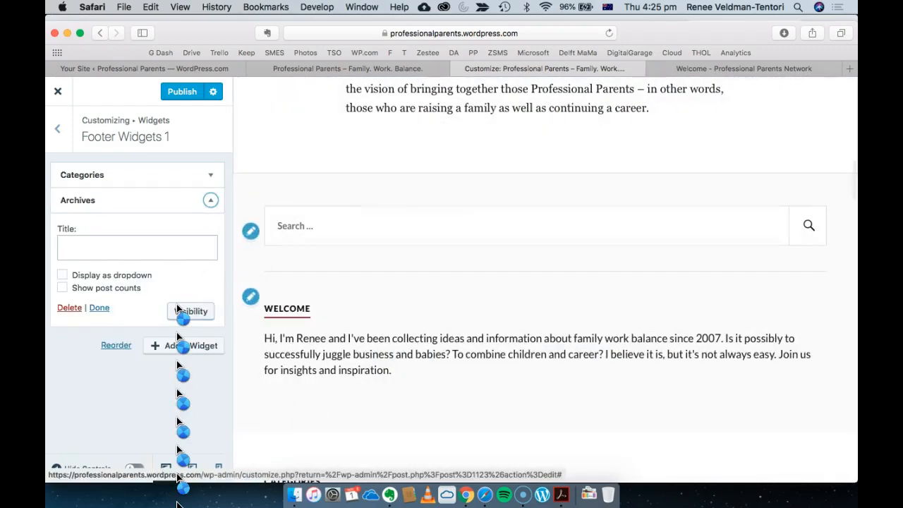
click(177, 346)
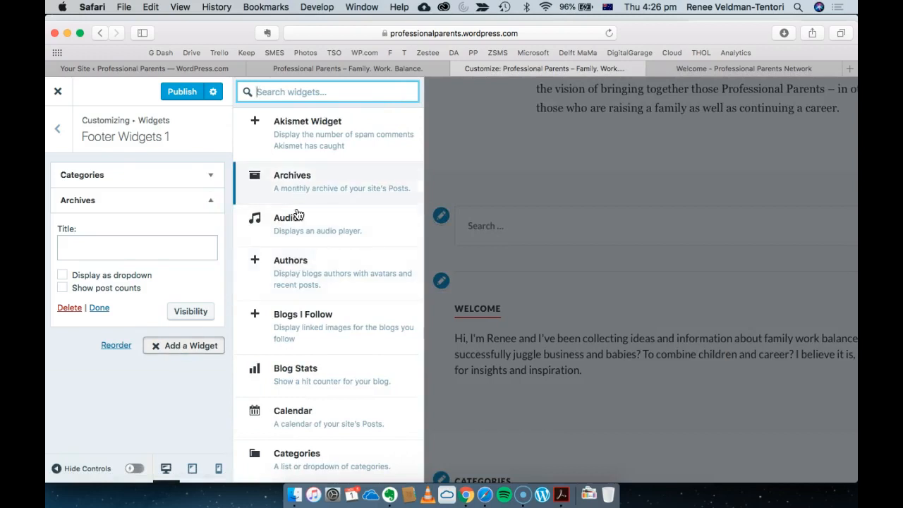
scroll(290, 307, down, 3)
drag(287, 353, 169, 376)
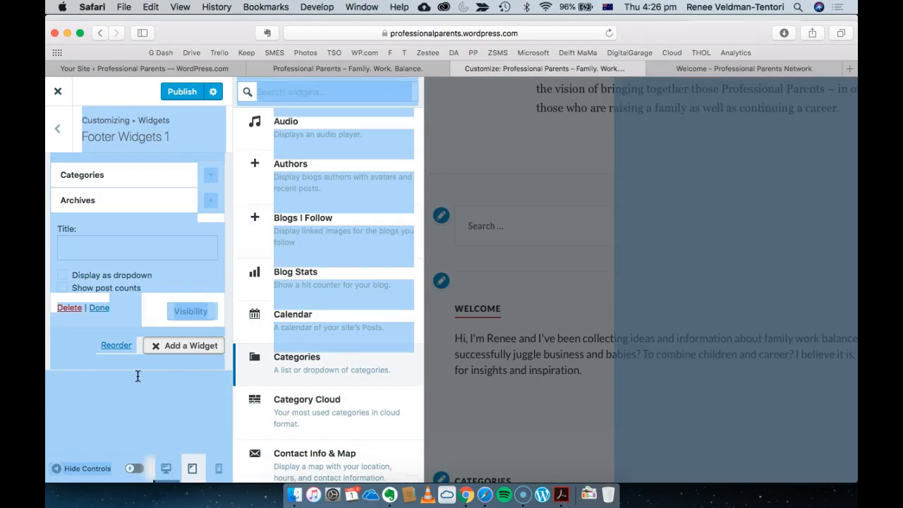
click(315, 366)
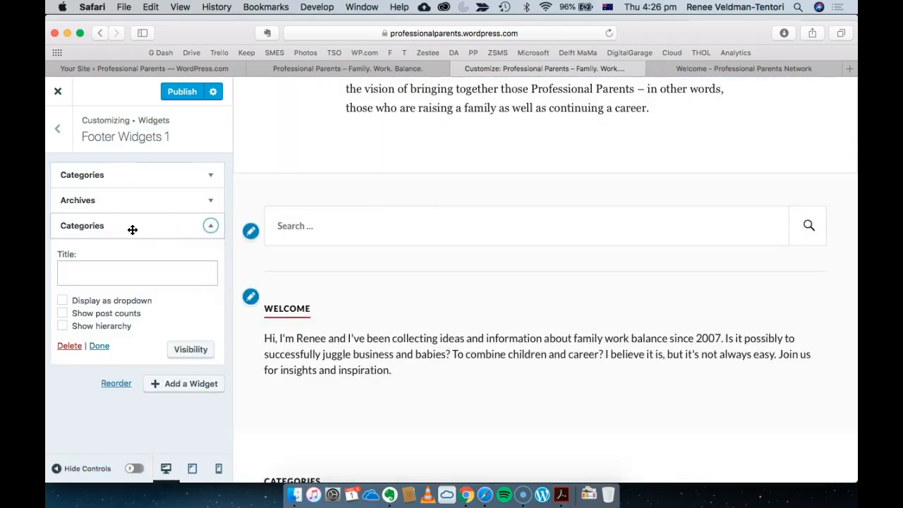
click(70, 346)
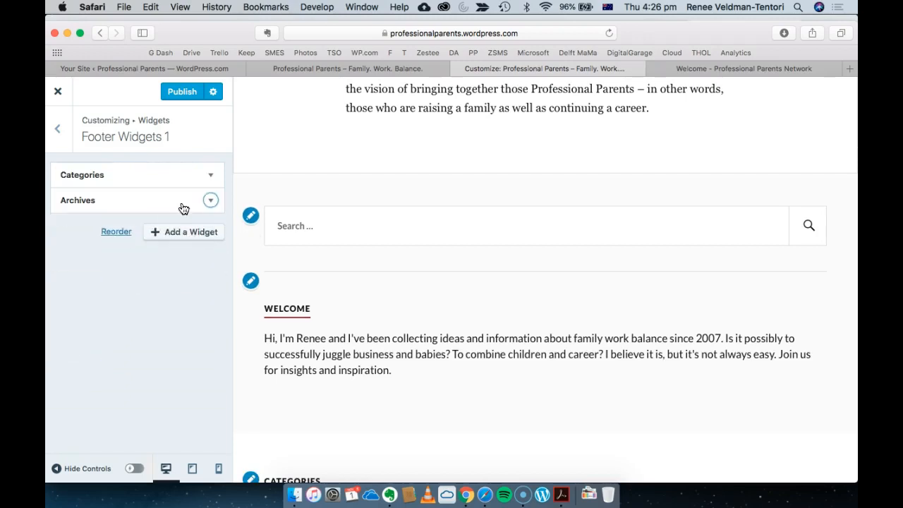
- Set the Categories and Archives widgets in Footer Widgets 1 to display as dropdowns with post counts, and publish the changes
click(205, 180)
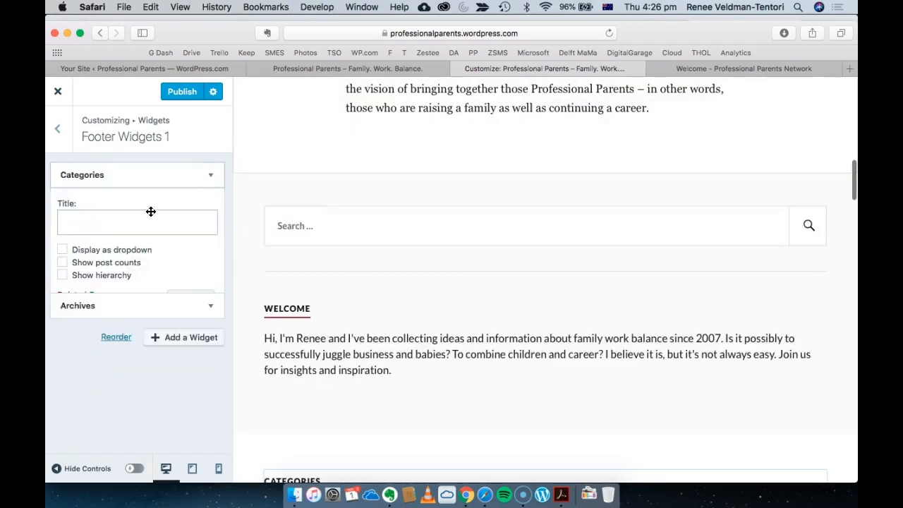
click(62, 263)
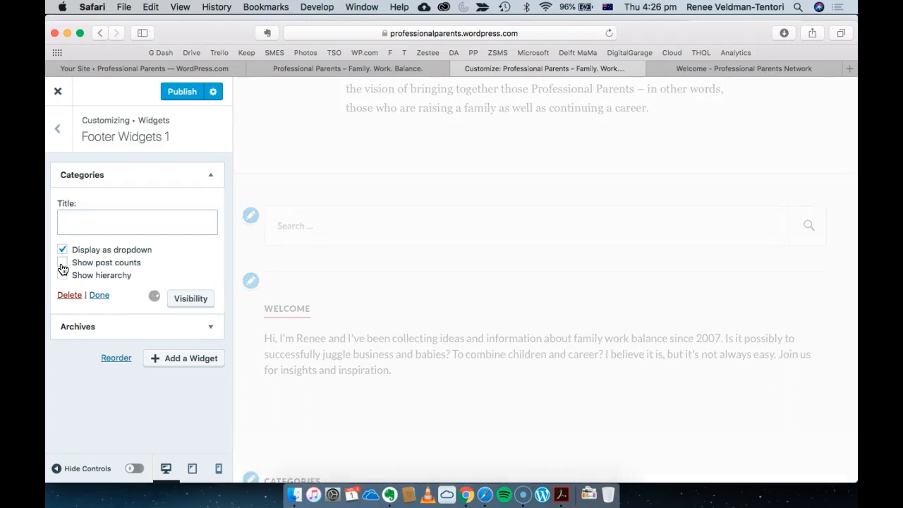
click(90, 327)
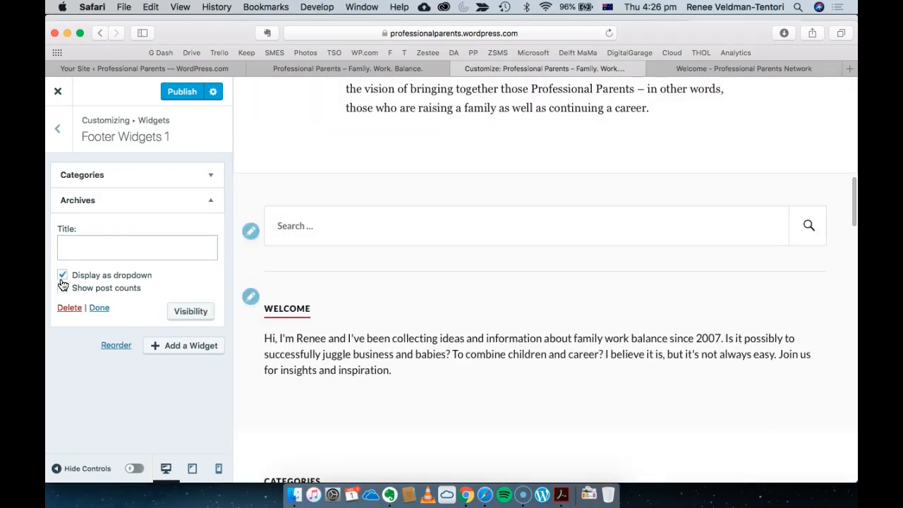
click(176, 97)
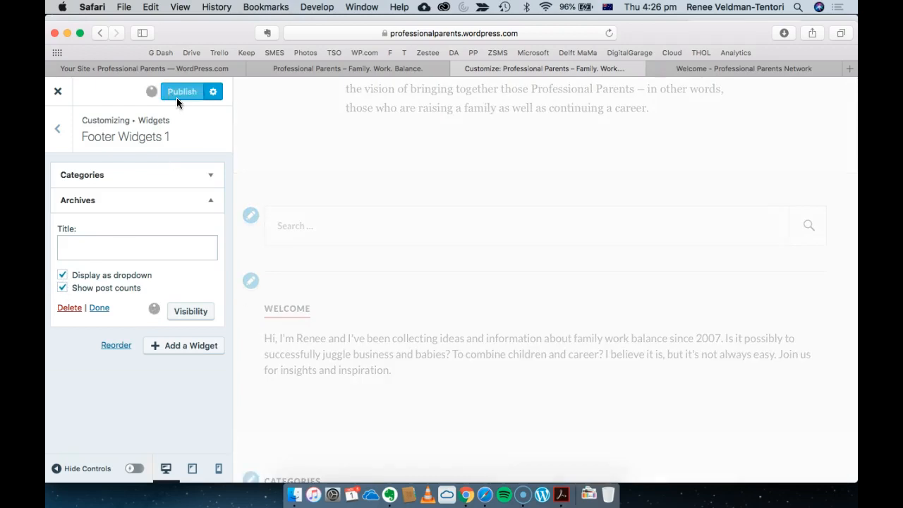
- Reload the live site and check the sidebar widgets and the Categories and Archives dropdowns in the footer
click(312, 69)
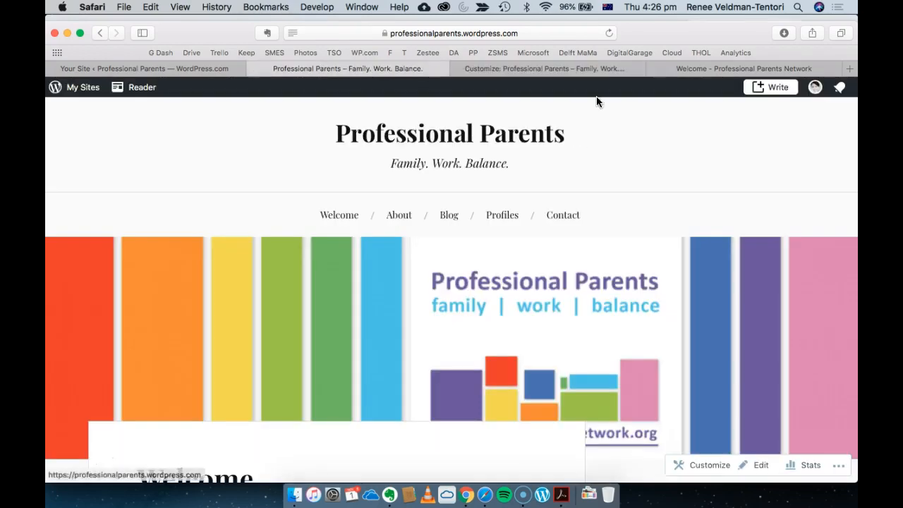
click(609, 33)
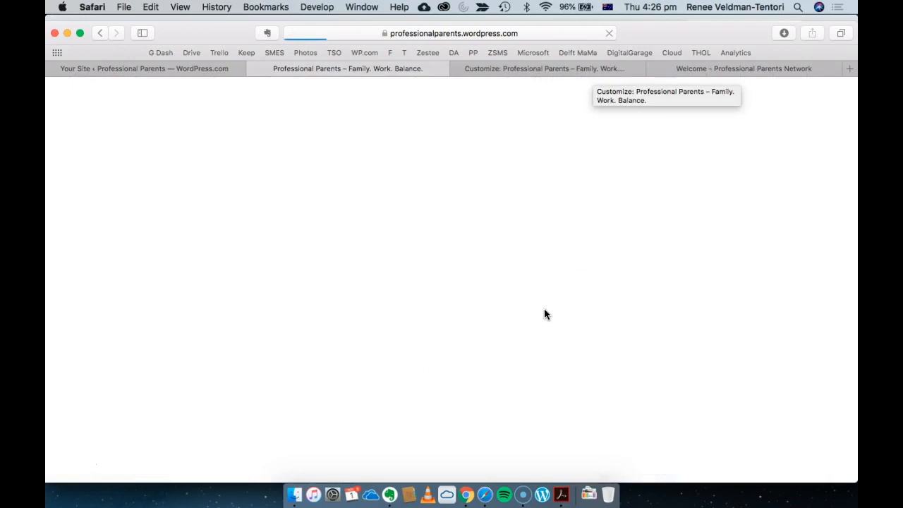
scroll(543, 308, down, 5)
scroll(688, 199, up, 5)
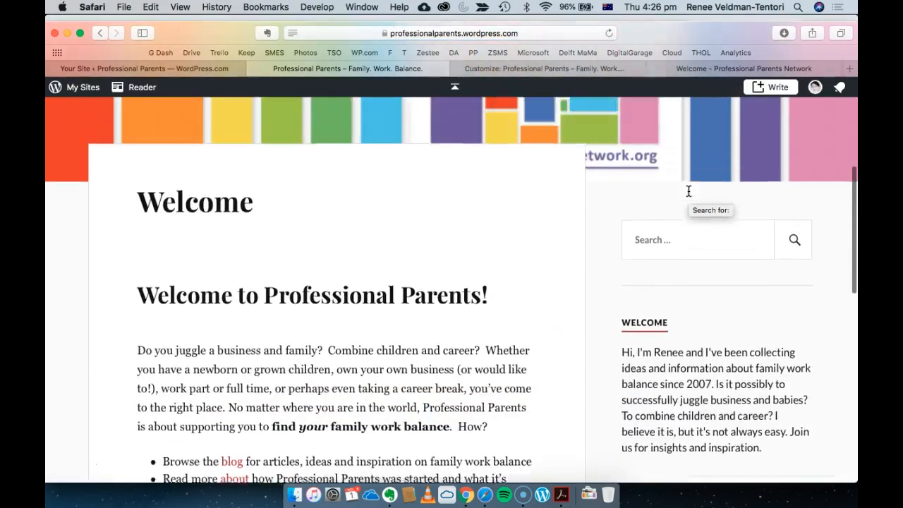
scroll(684, 238, down, 10)
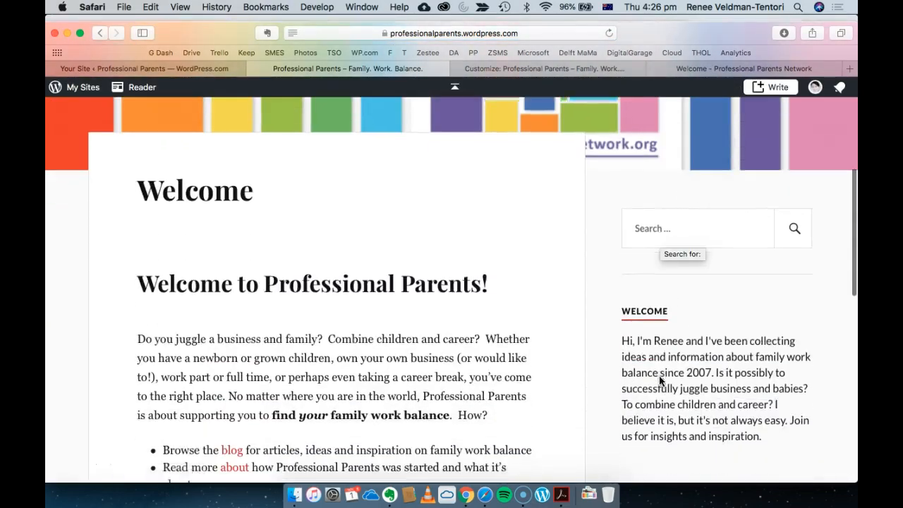
scroll(714, 309, down, 15)
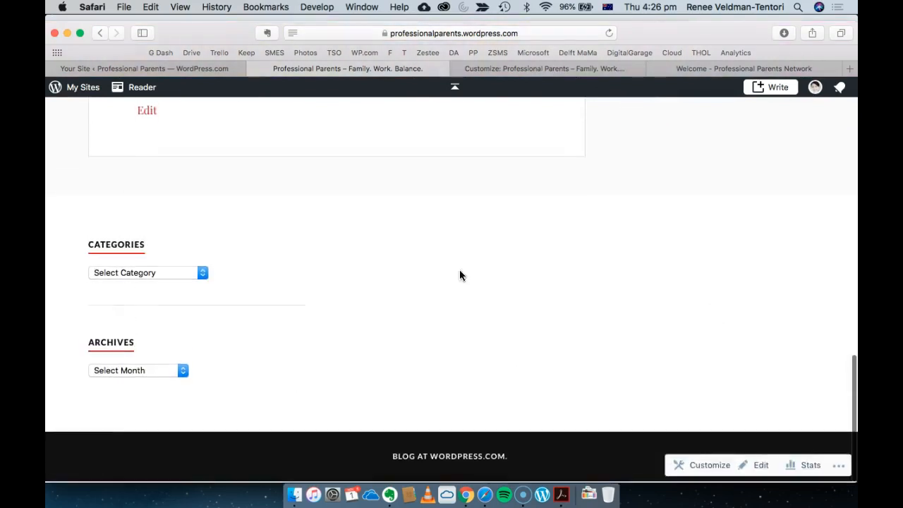
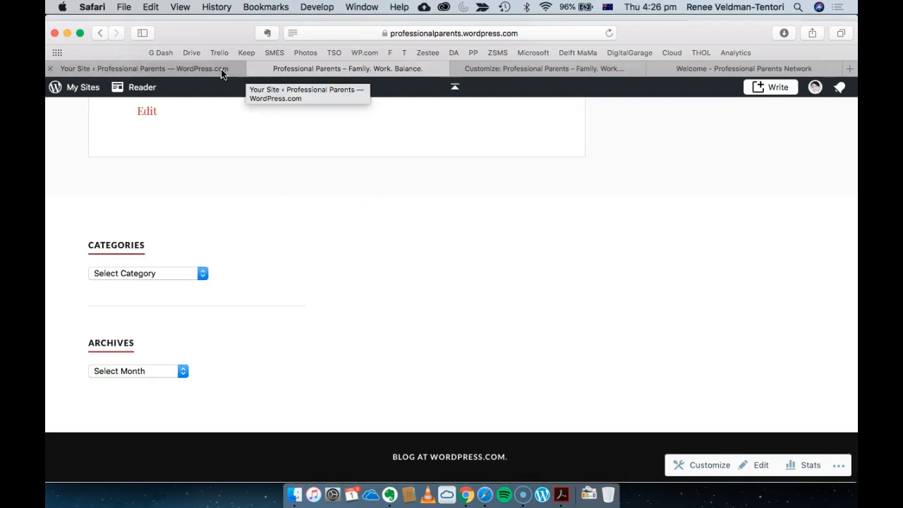
- Remove the Archives widget from Footer Widgets 1 in the customizer and return to the list of widget areas
click(531, 68)
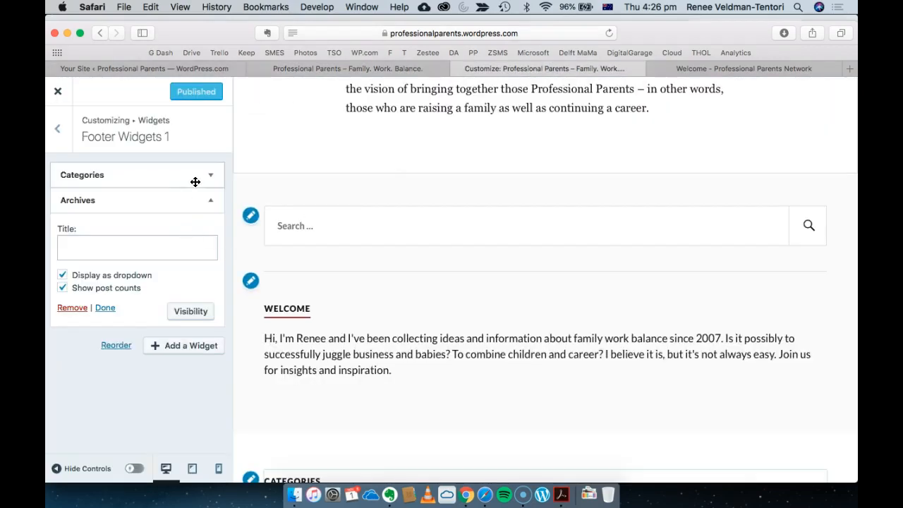
click(76, 309)
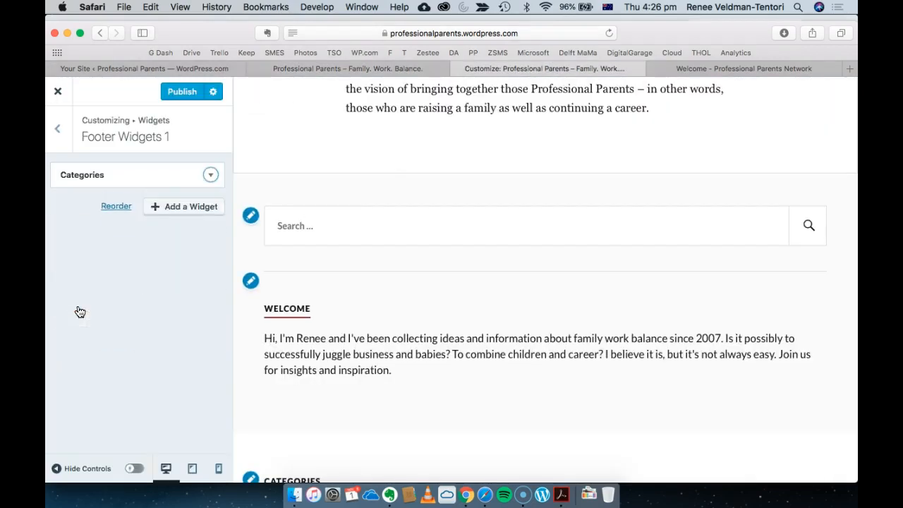
click(60, 140)
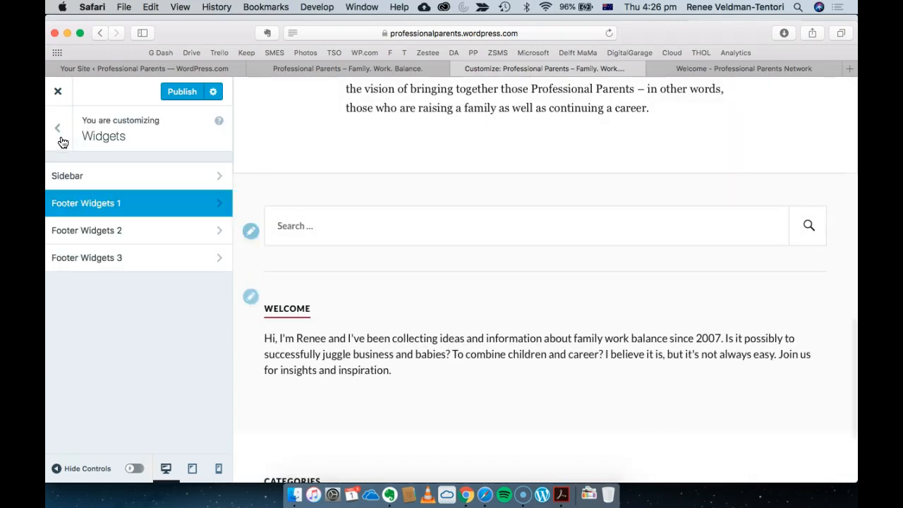
- Add a Categories widget to Footer Widgets 2, displayed as a dropdown with post counts and hierarchy
click(84, 241)
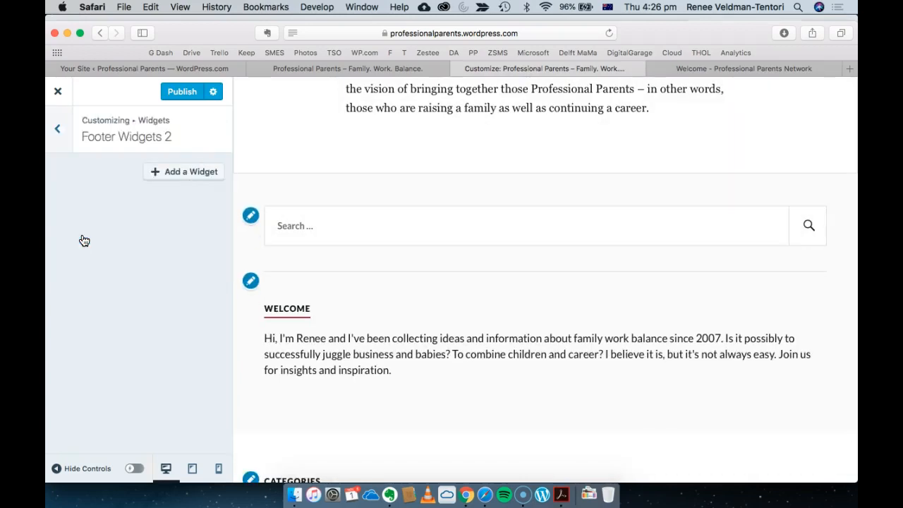
click(187, 173)
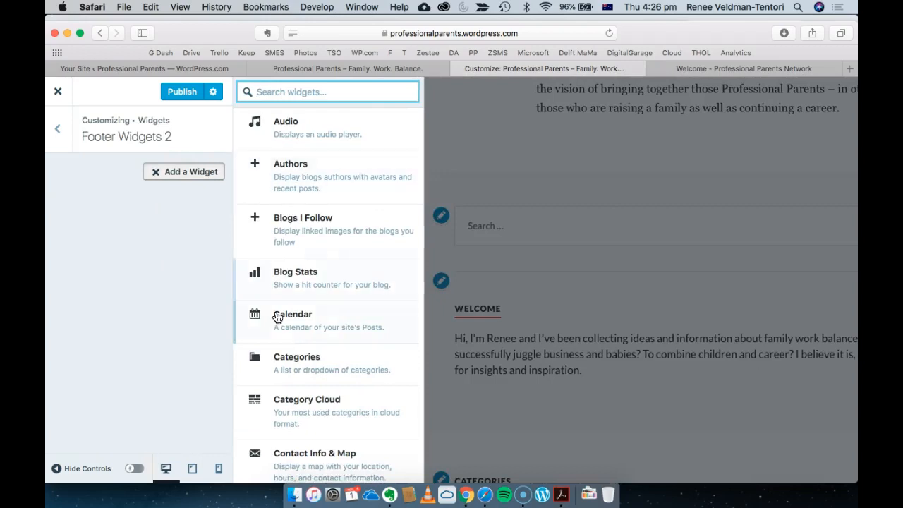
scroll(275, 317, down, 1)
click(289, 338)
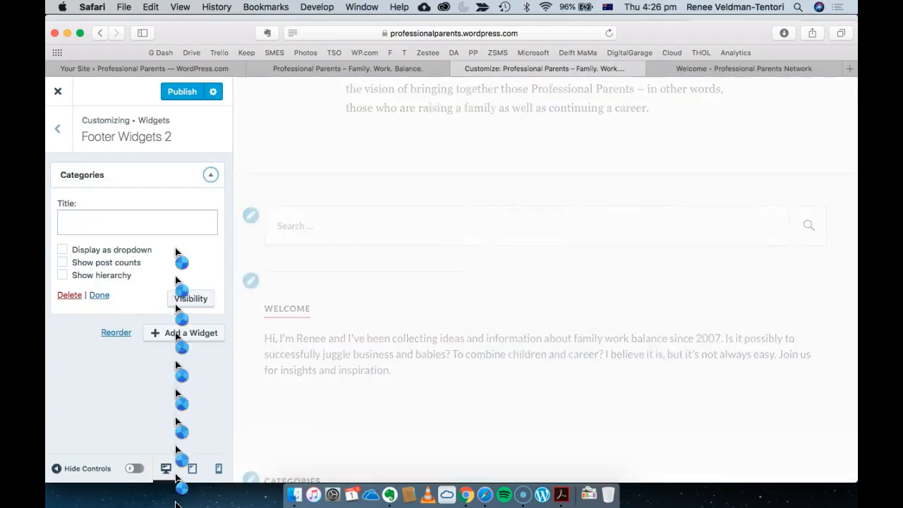
click(63, 263)
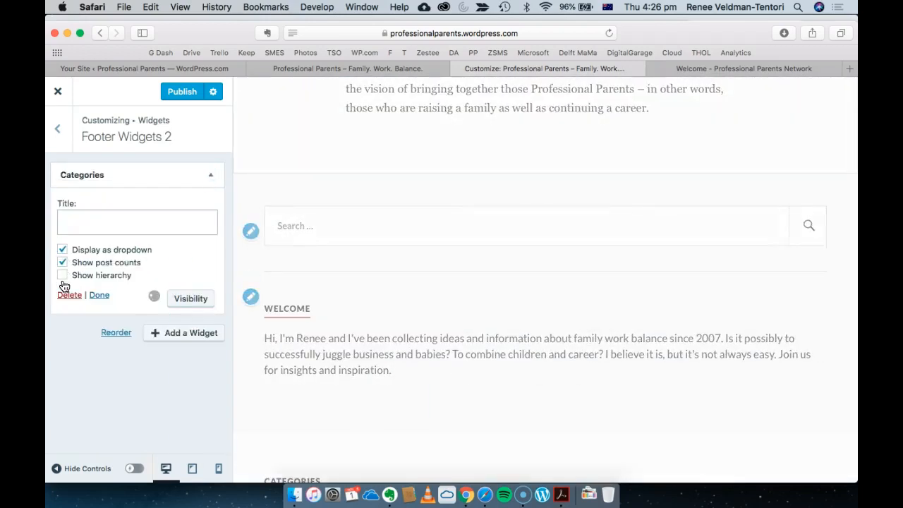
click(61, 130)
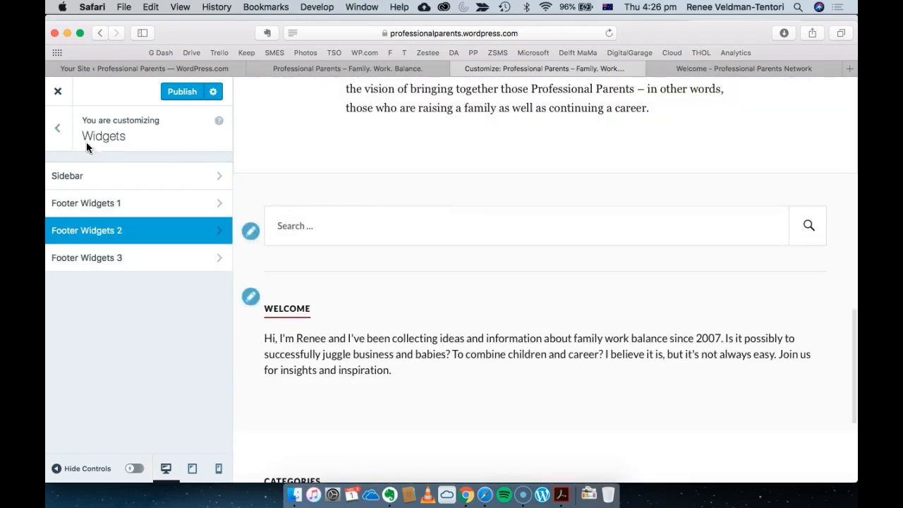
- Add a Facebook Page Plugin widget to the Footer Widgets 3 area
click(139, 257)
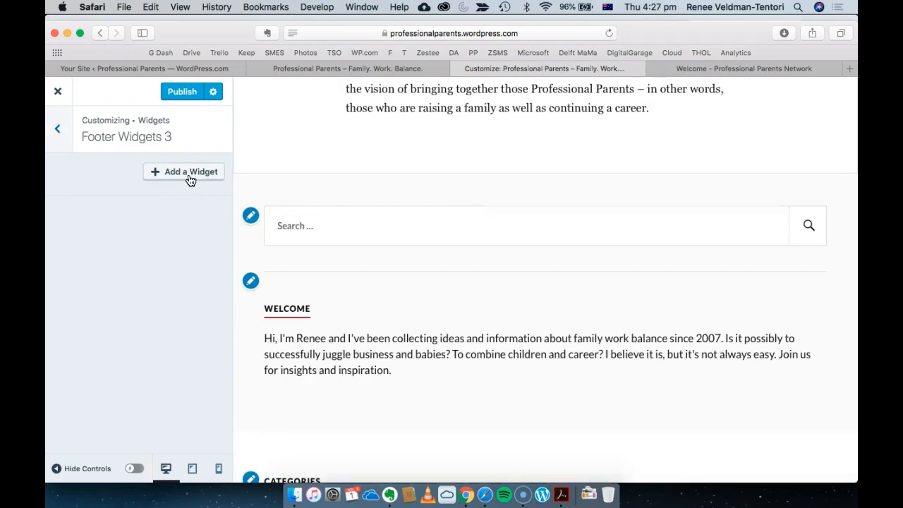
click(184, 172)
scroll(333, 308, down, 8)
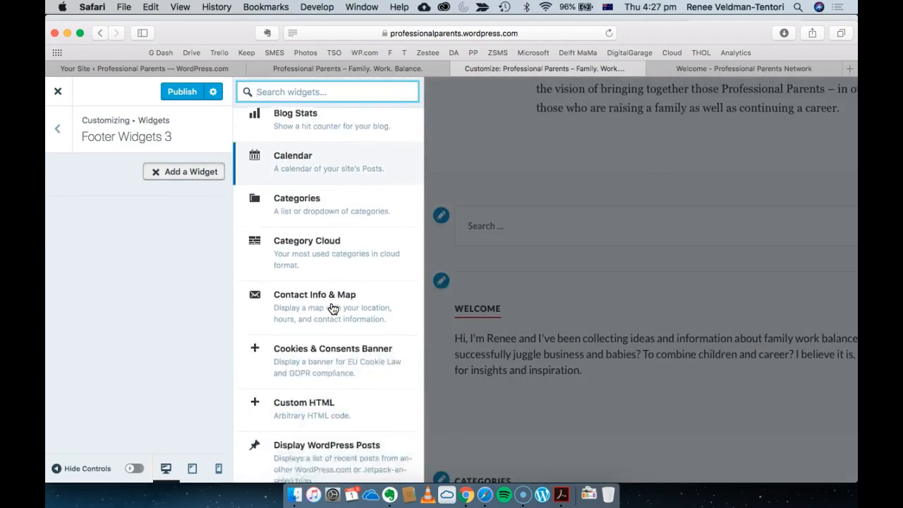
scroll(333, 308, down, 10)
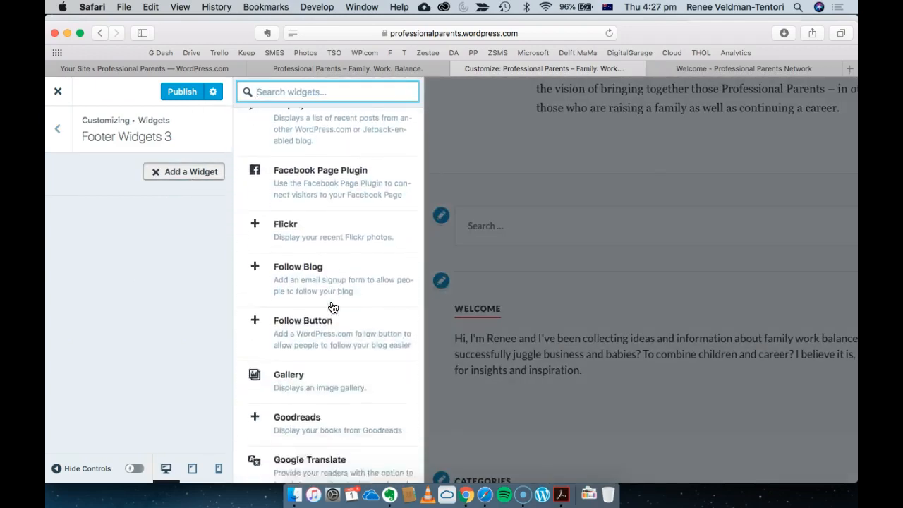
scroll(333, 308, down, 6)
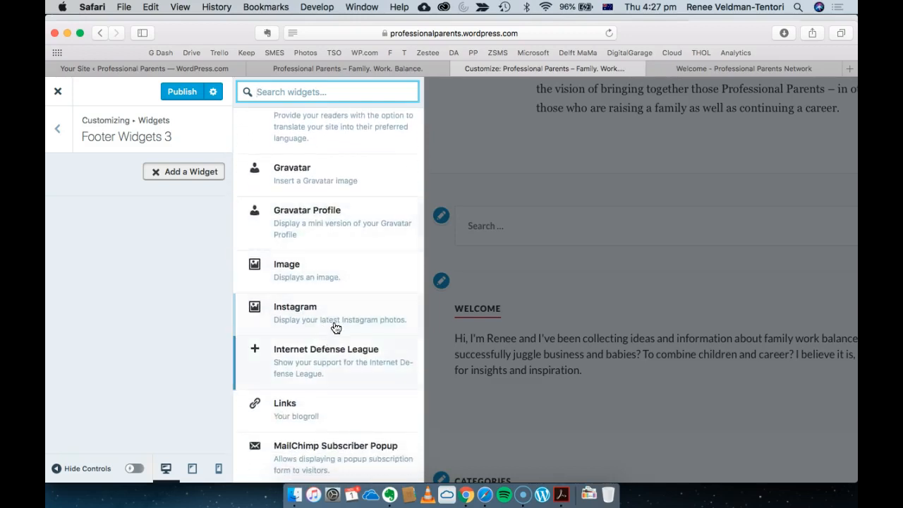
scroll(328, 321, down, 3)
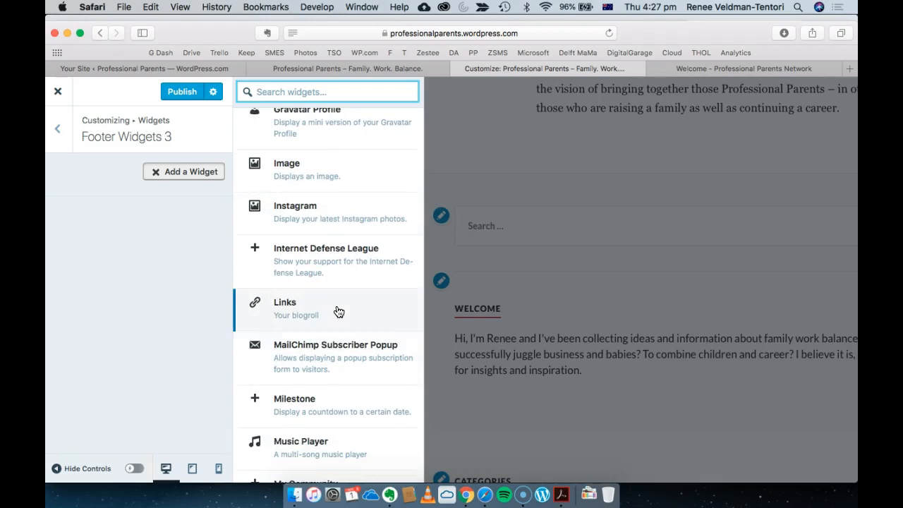
scroll(337, 310, down, 7)
scroll(319, 366, down, 14)
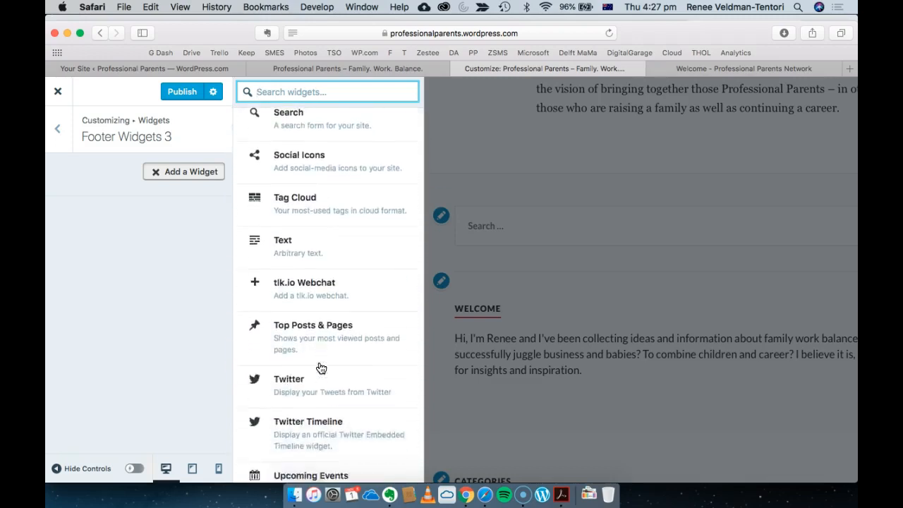
scroll(321, 368, down, 3)
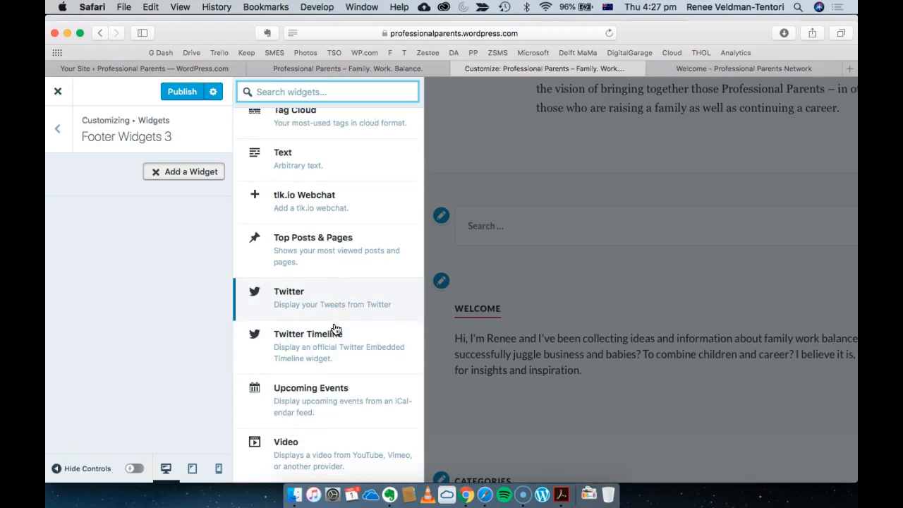
scroll(336, 330, up, 20)
scroll(334, 332, down, 6)
scroll(334, 332, down, 9)
click(343, 239)
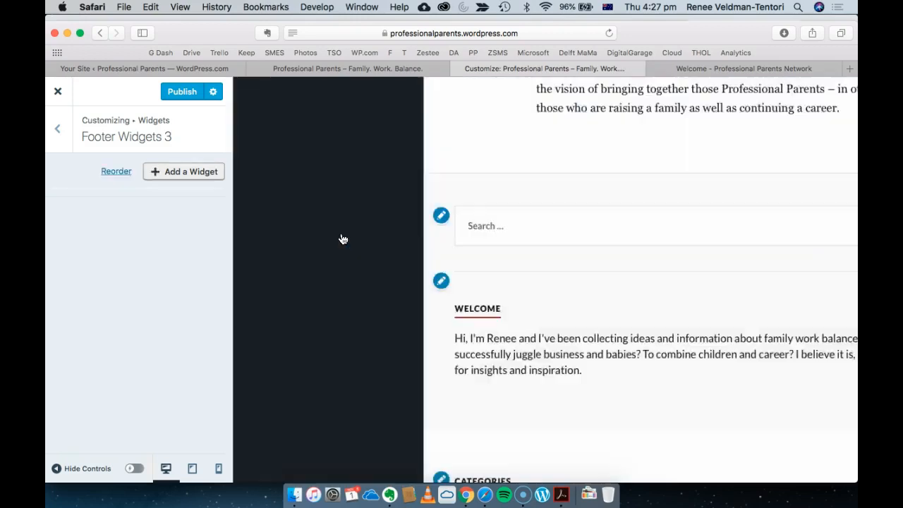
- Review the Facebook Page Plugin widget's options and publish the footer changes
scroll(173, 304, down, 1)
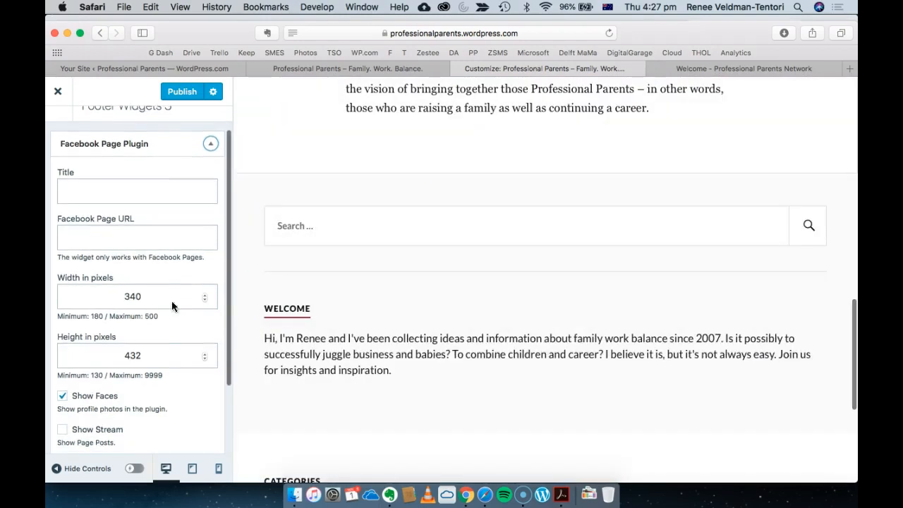
scroll(173, 303, down, 3)
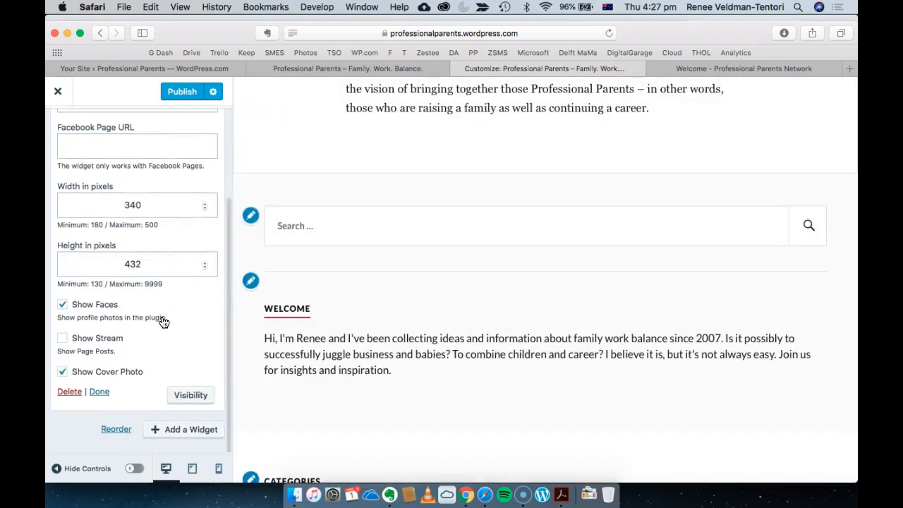
scroll(162, 319, up, 4)
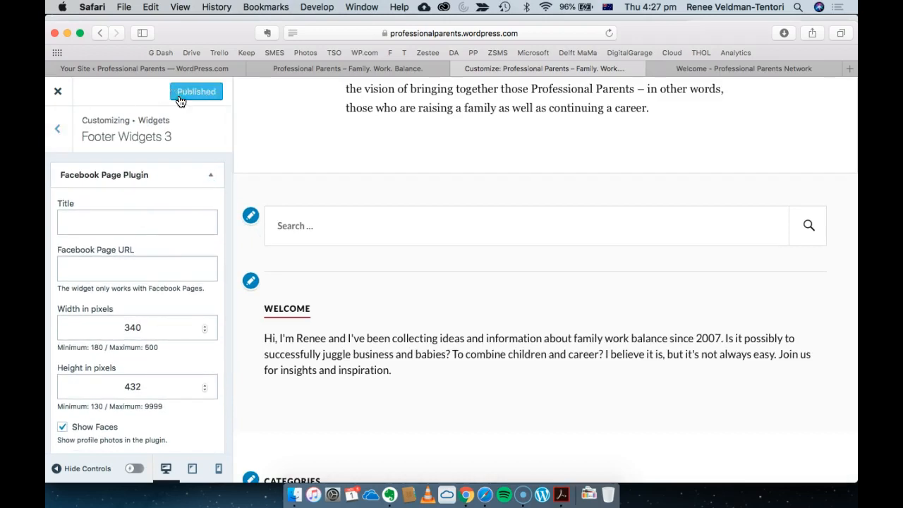
- Reload the live site and examine the three footer columns, including the entries of both Categories dropdowns
click(353, 69)
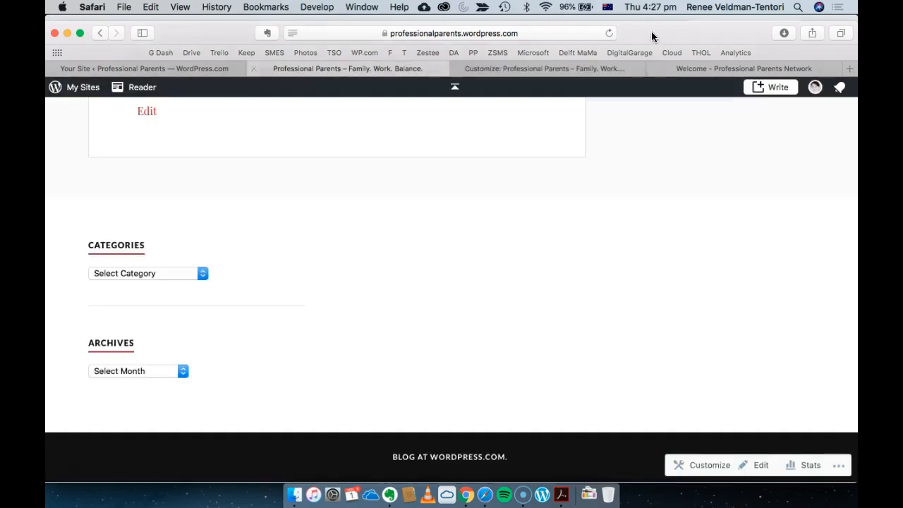
click(609, 34)
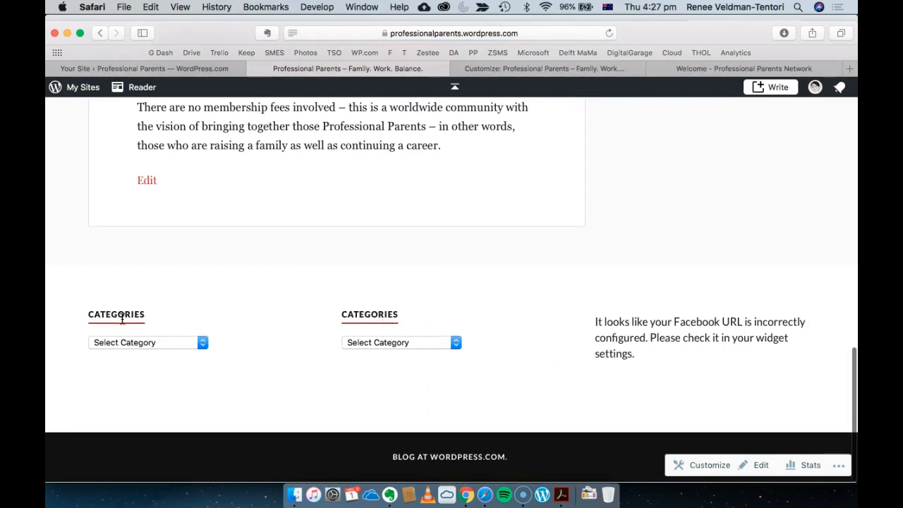
click(455, 351)
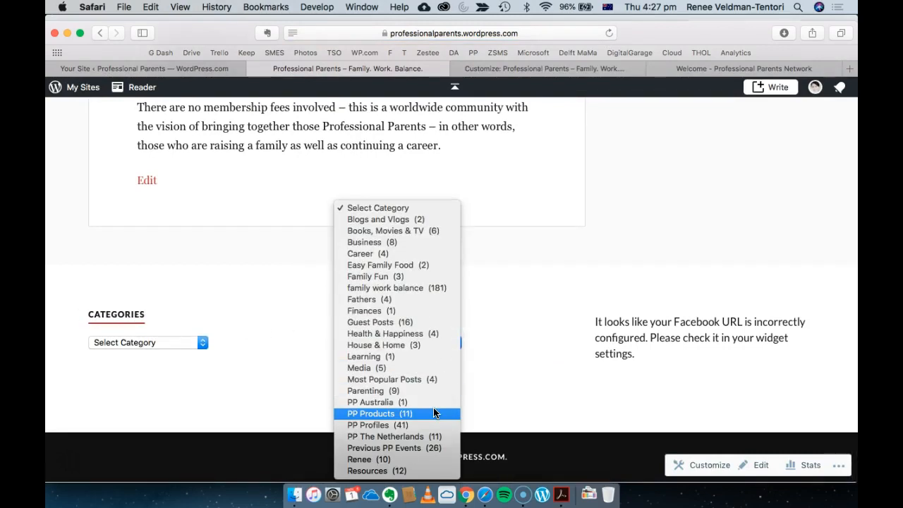
click(409, 206)
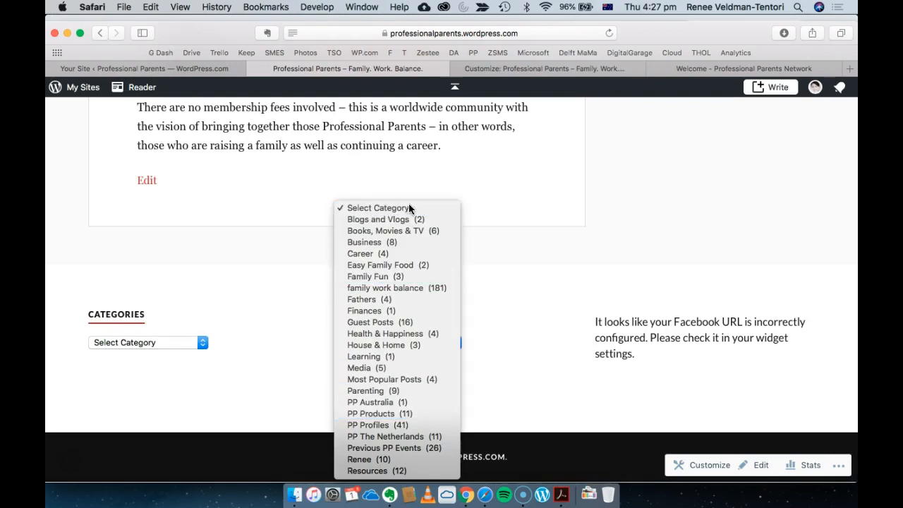
click(197, 343)
click(196, 343)
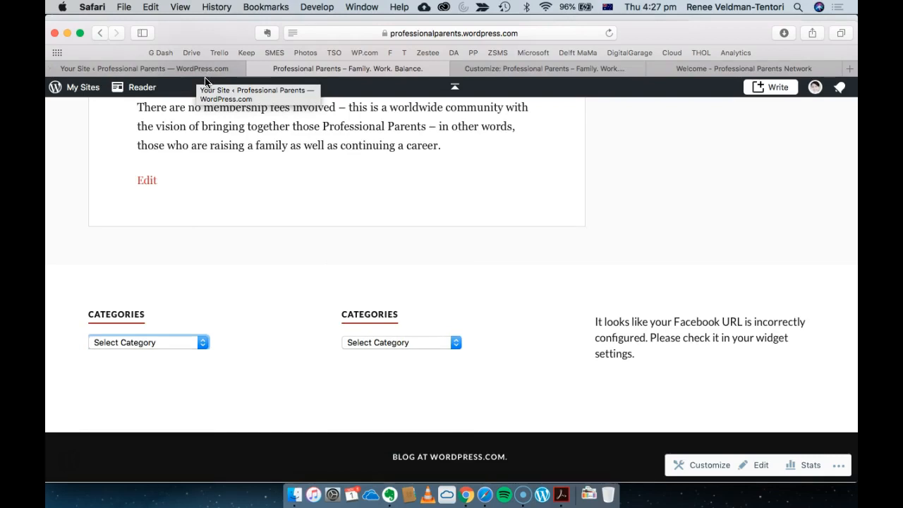
- Remove the Categories widget from Footer Widgets 2 in the customizer
click(510, 69)
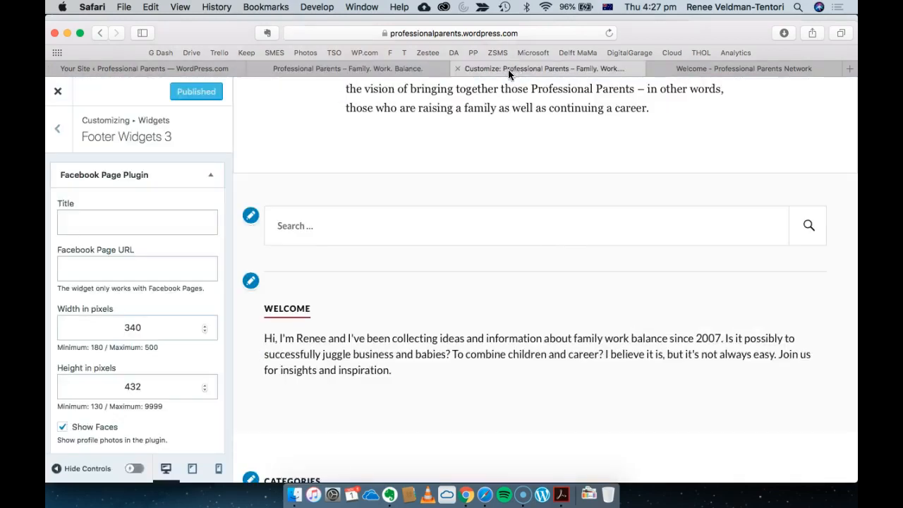
click(59, 137)
click(132, 233)
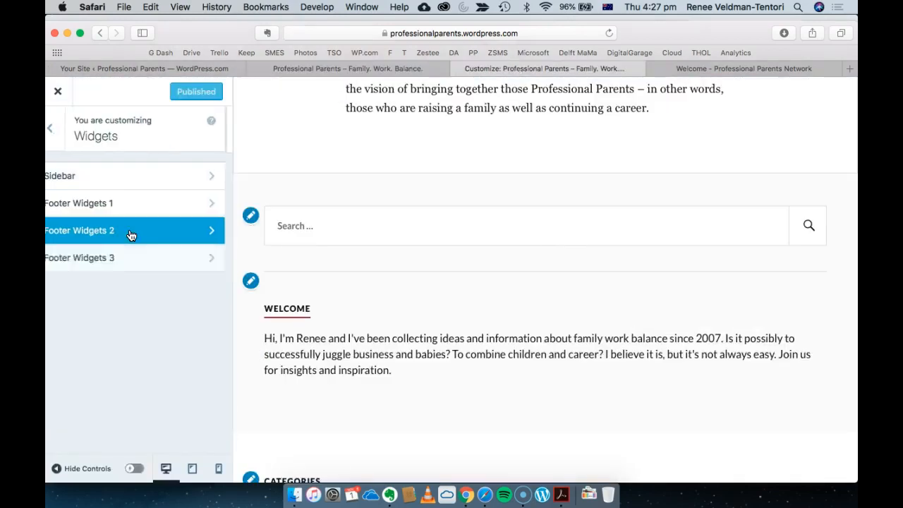
click(211, 177)
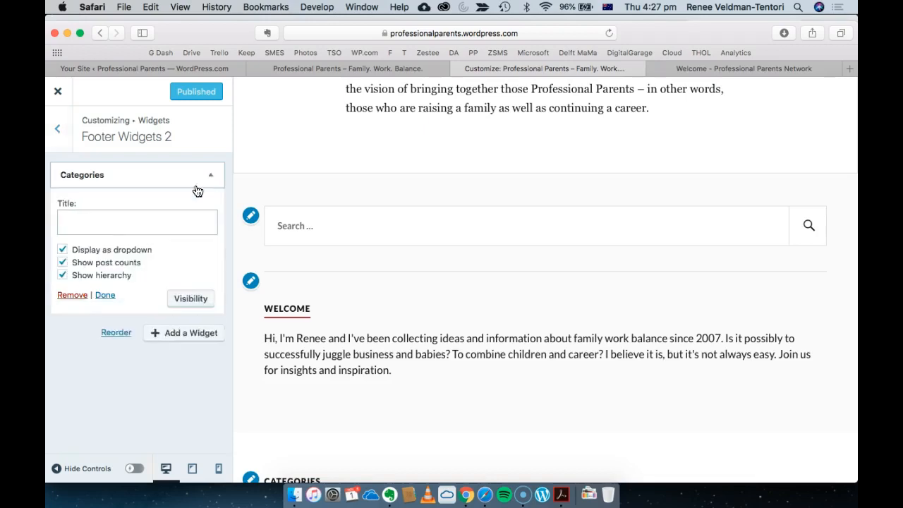
click(71, 295)
- Add an Archives widget to the Footer Widgets 2 area
click(201, 173)
scroll(311, 205, up, 10)
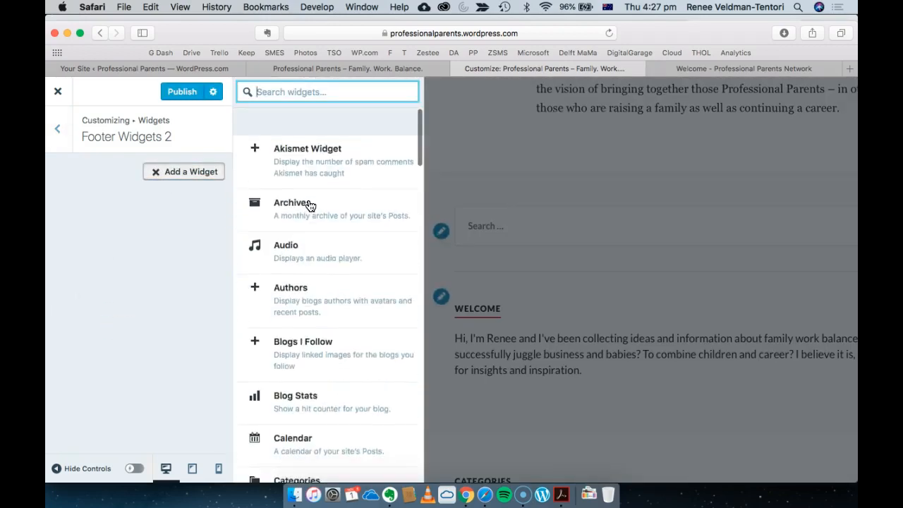
click(310, 186)
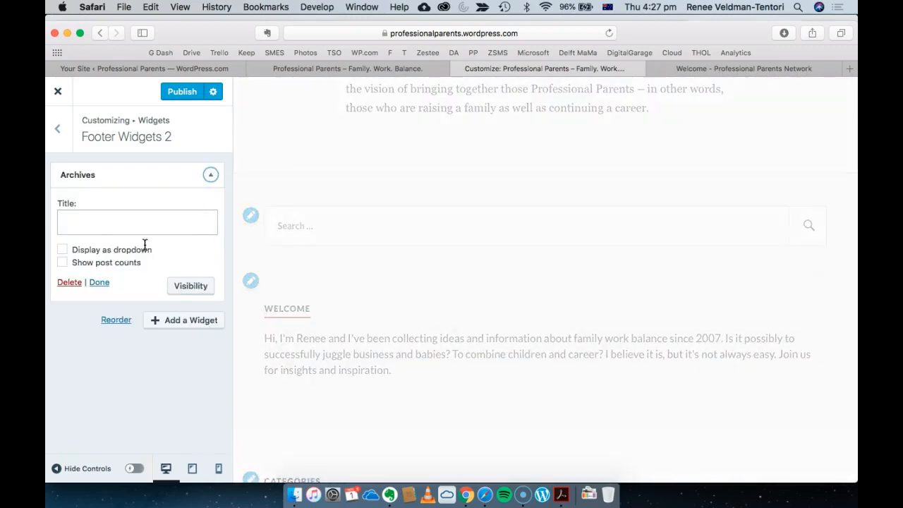
- Set the Archives widget in Footer Widgets 2 to display as a dropdown with post counts, publish it, and check the preview
click(63, 264)
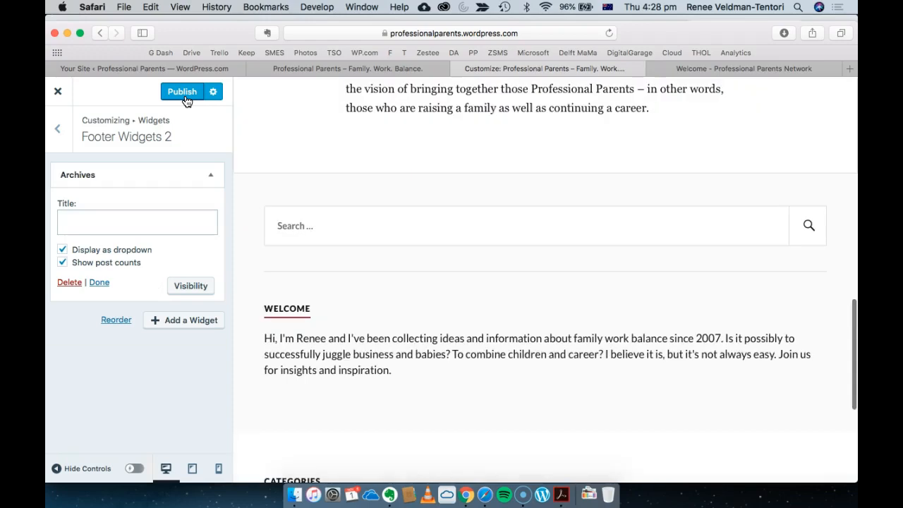
click(185, 99)
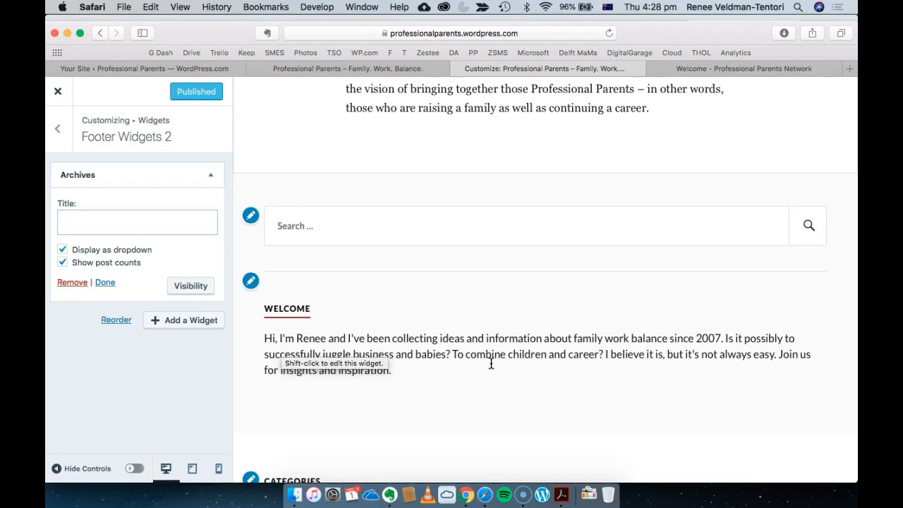
scroll(491, 363, up, 20)
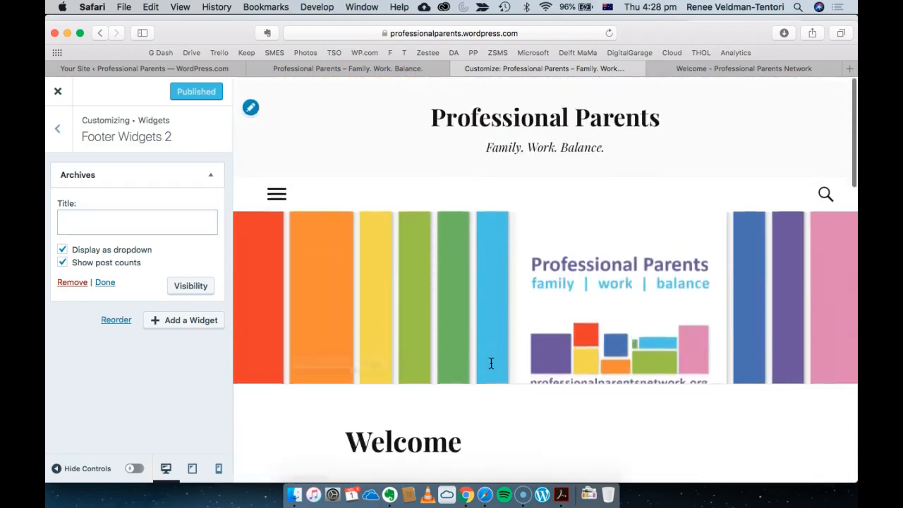
scroll(491, 363, down, 15)
scroll(491, 363, down, 6)
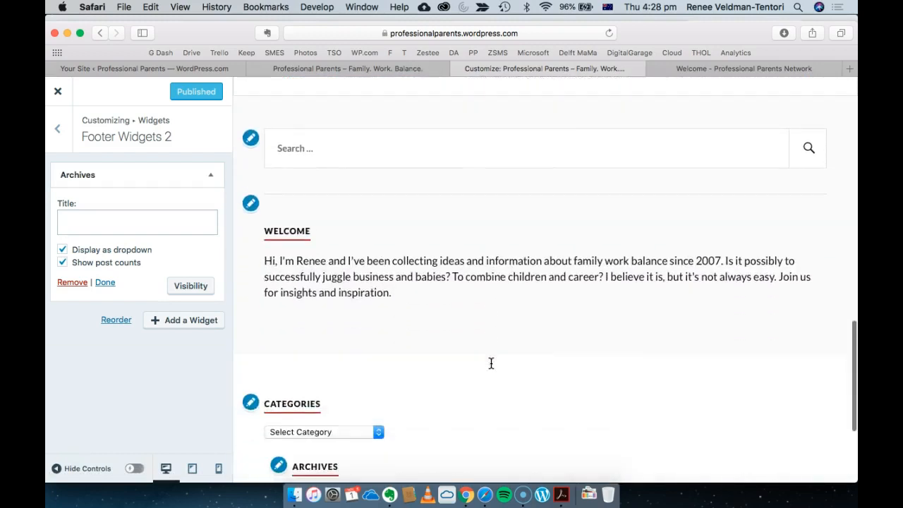
- Switch to the updated live homepage and examine the entries of the Archives and Categories dropdowns in the footer
click(365, 70)
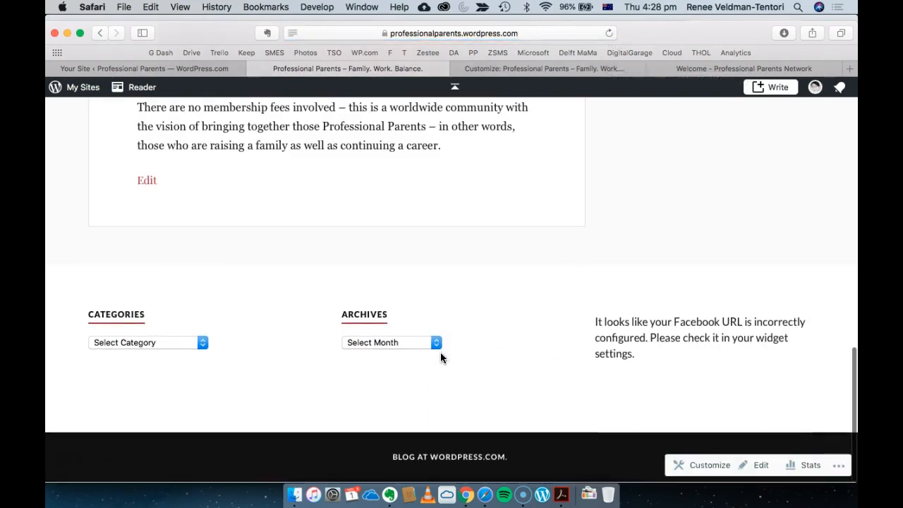
click(433, 343)
click(336, 312)
click(201, 349)
click(201, 345)
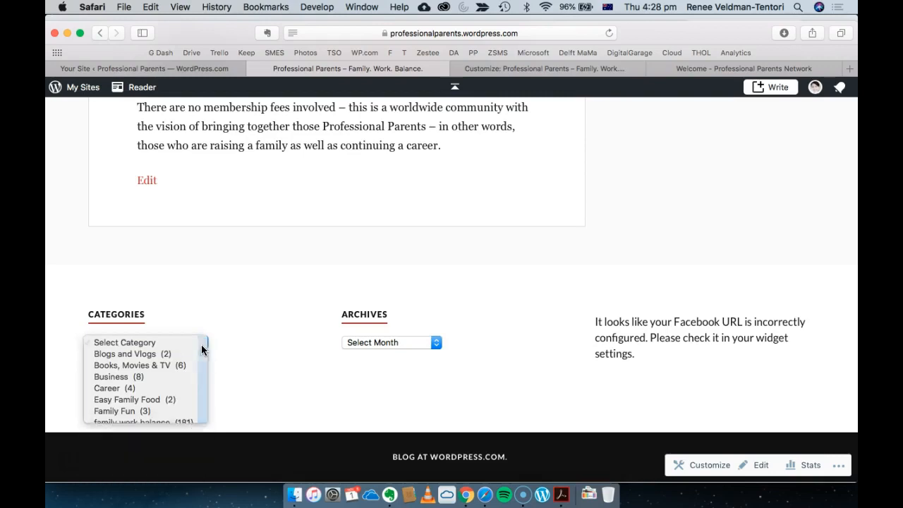
click(201, 344)
click(436, 343)
click(436, 343)
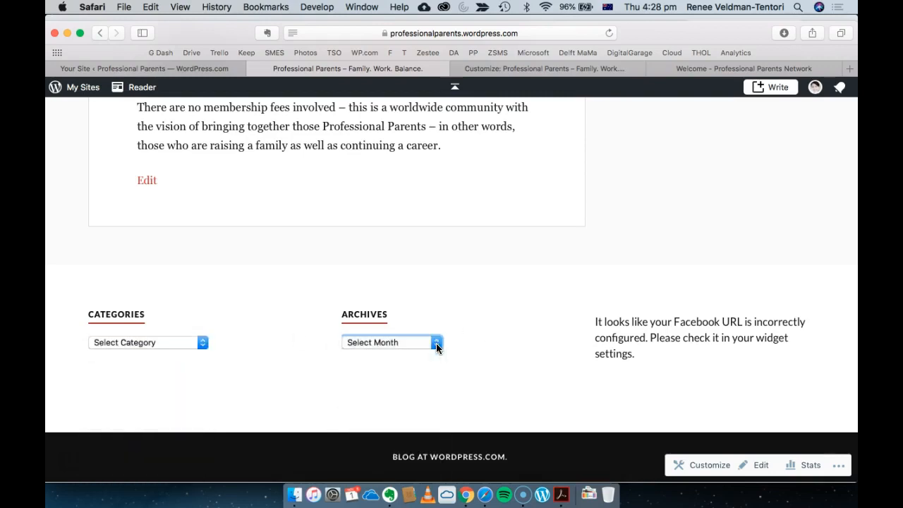
- Review the live homepage from banner to footer and recheck both footer dropdowns
scroll(458, 324, up, 10)
scroll(458, 324, up, 10)
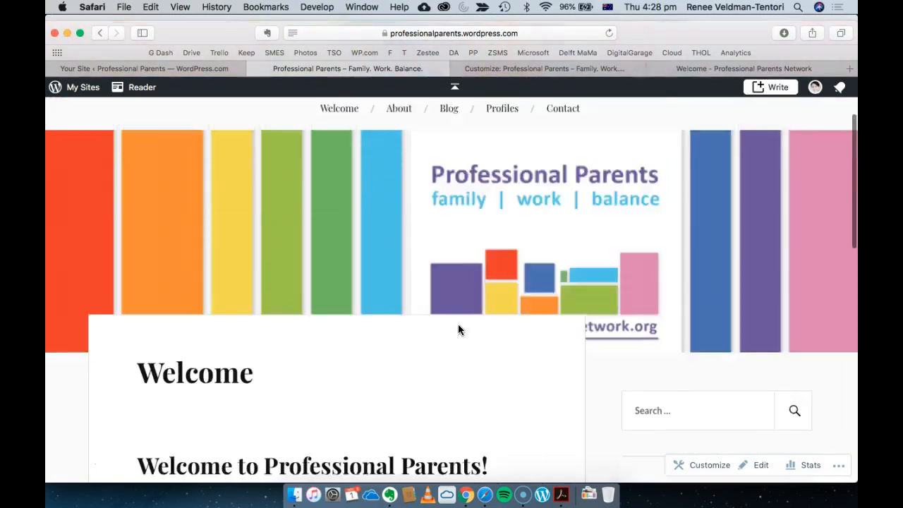
scroll(458, 329, down, 15)
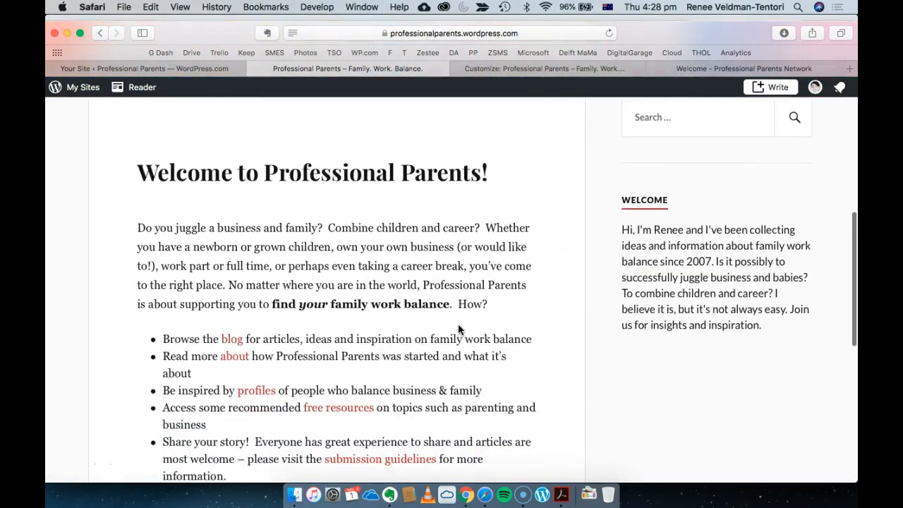
scroll(457, 330, down, 4)
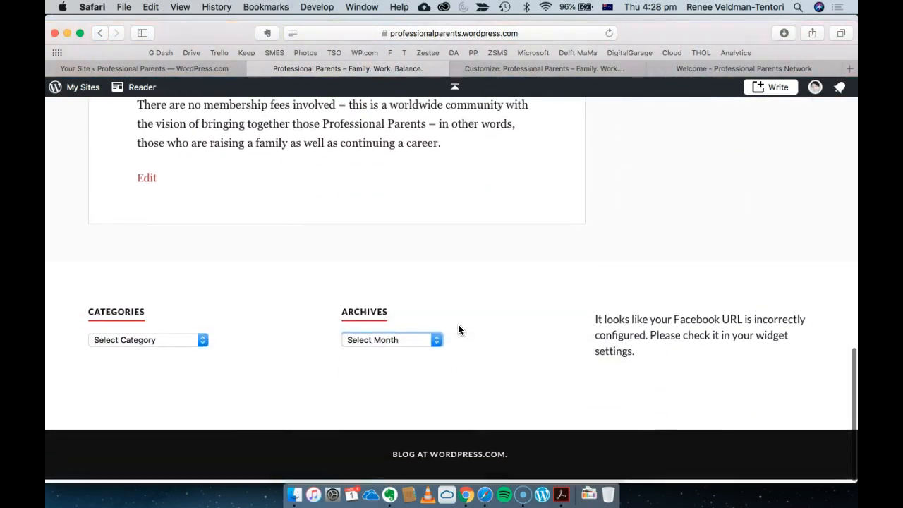
click(429, 343)
click(429, 343)
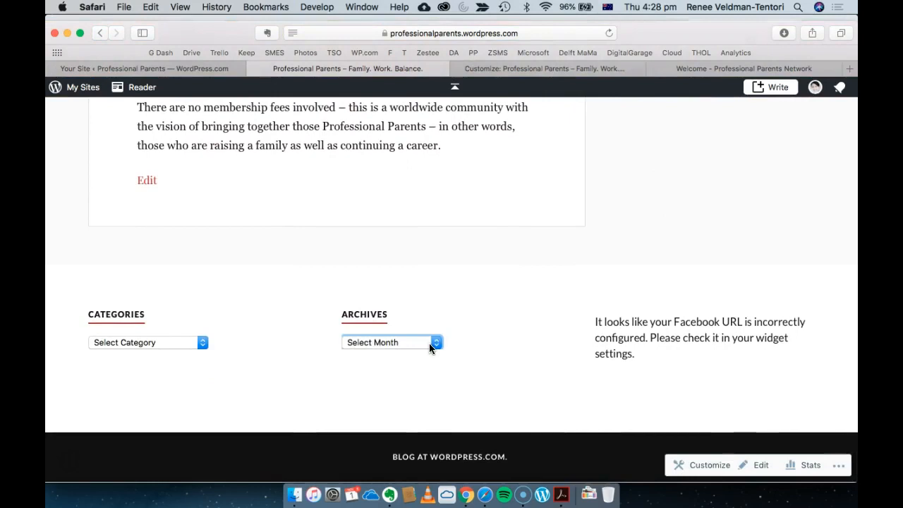
click(205, 344)
click(205, 343)
- Open the live site's About page and review its layout with the banner and sidebar
scroll(205, 344, up, 15)
click(403, 220)
click(445, 215)
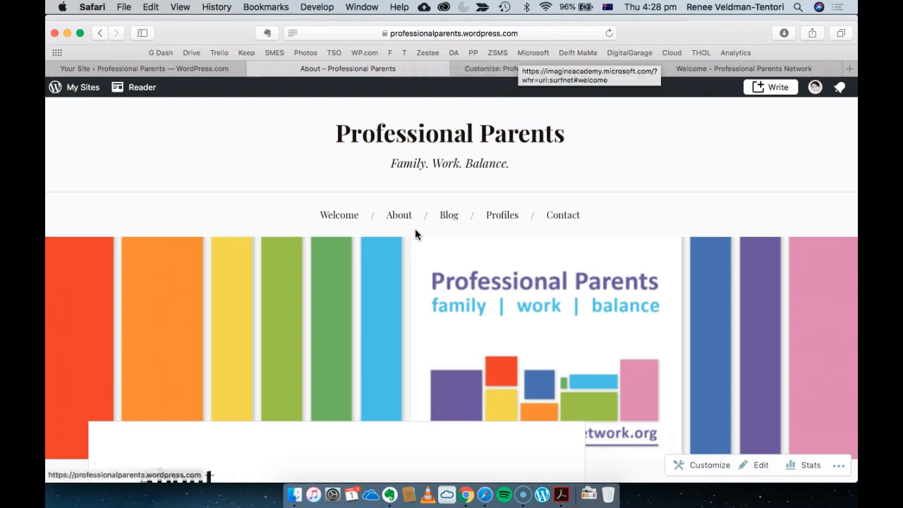
scroll(415, 228, down, 10)
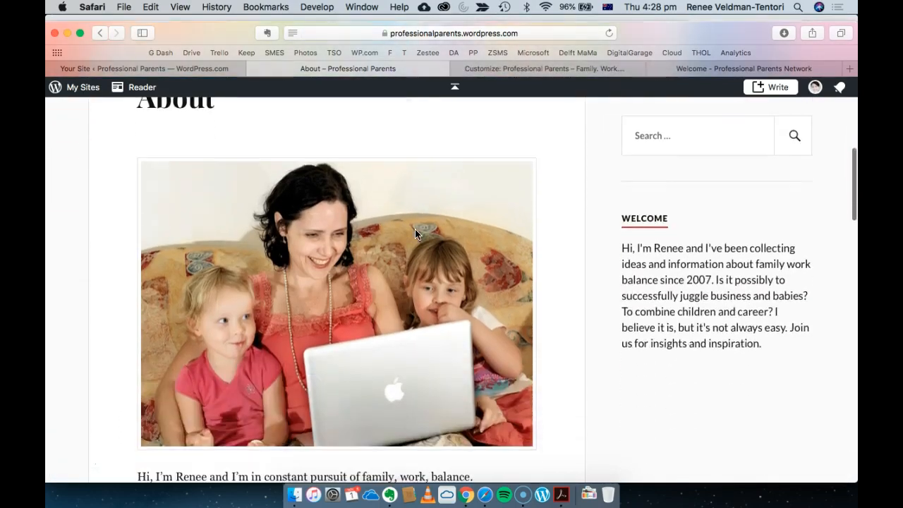
scroll(415, 229, up, 10)
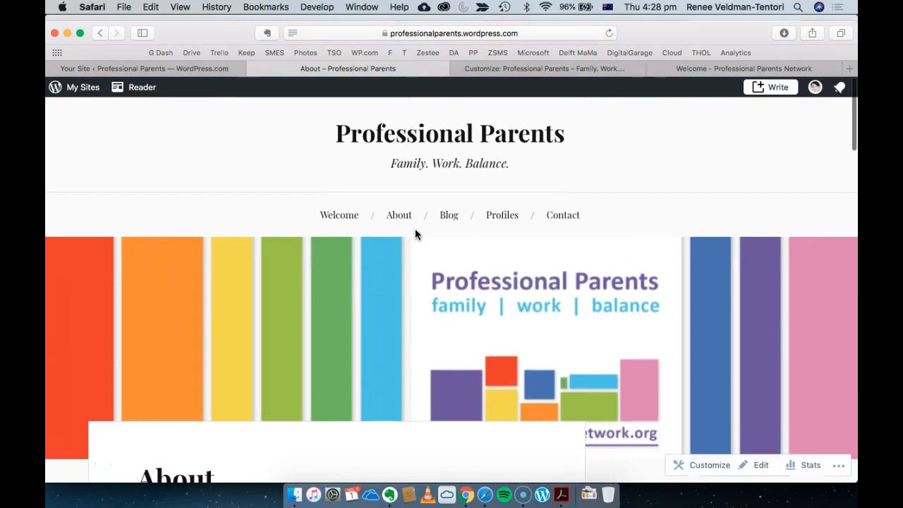